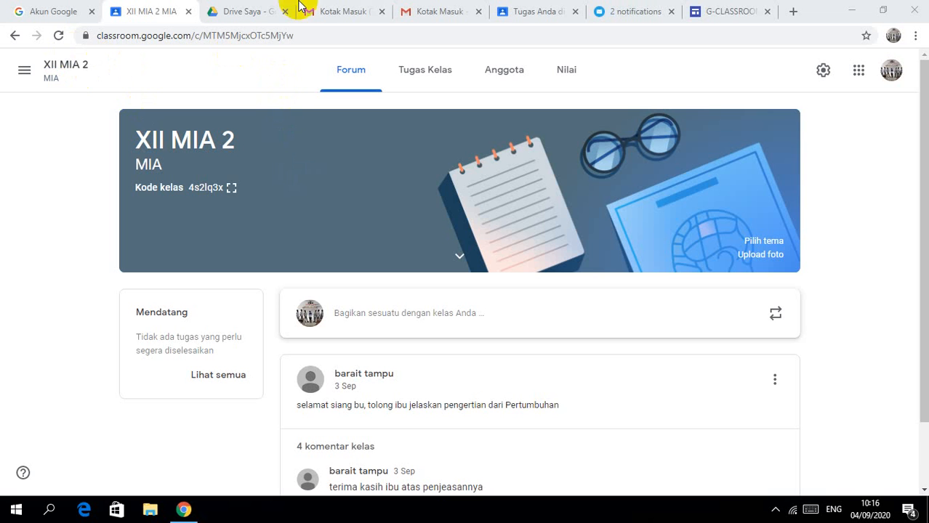
Step: Switch to the G-CLASSROOM tab showing the Tugas 5 page
{"action": "left_click", "coordinate": [711, 11]}
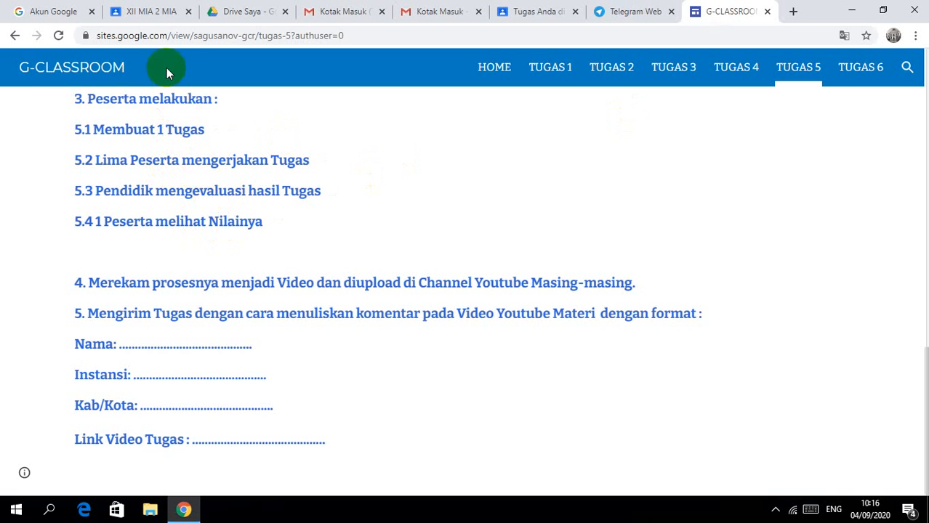
Step: Return to the XII MIA 2 class and open its Tugas Kelas list
{"action": "left_click", "coordinate": [155, 16]}
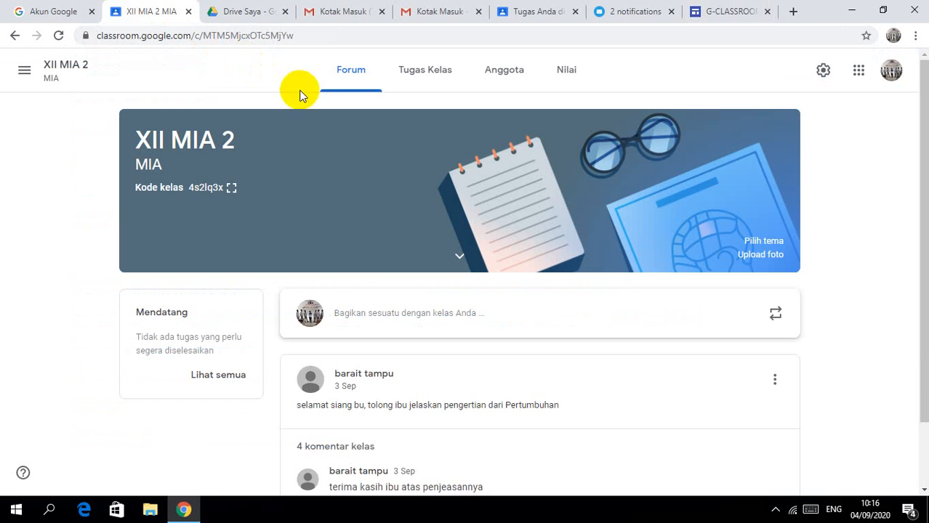
{"action": "left_click", "coordinate": [404, 77]}
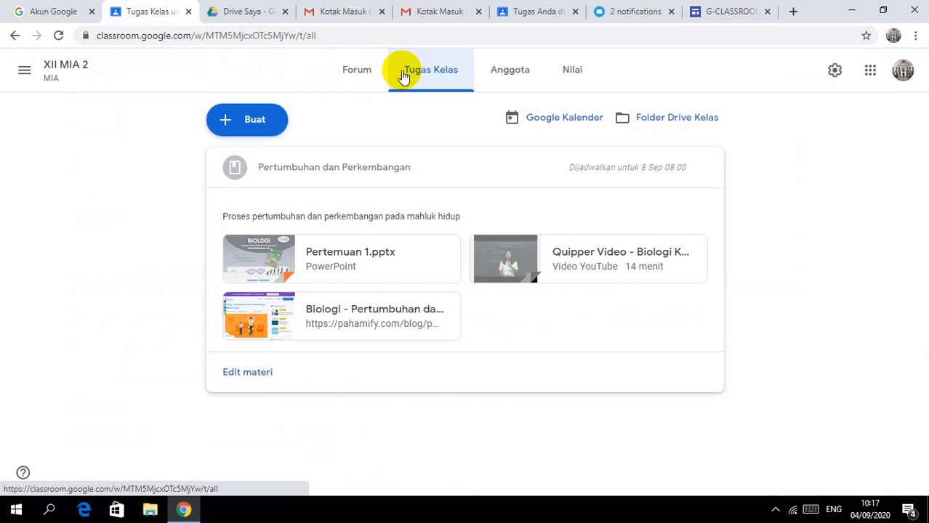
Step: Create a new Tugas titled 'Soal Pertumbuhan dan Perkembangan' and place the cursor in Petunjuk
{"action": "left_click", "coordinate": [254, 124]}
{"action": "left_click", "coordinate": [259, 162]}
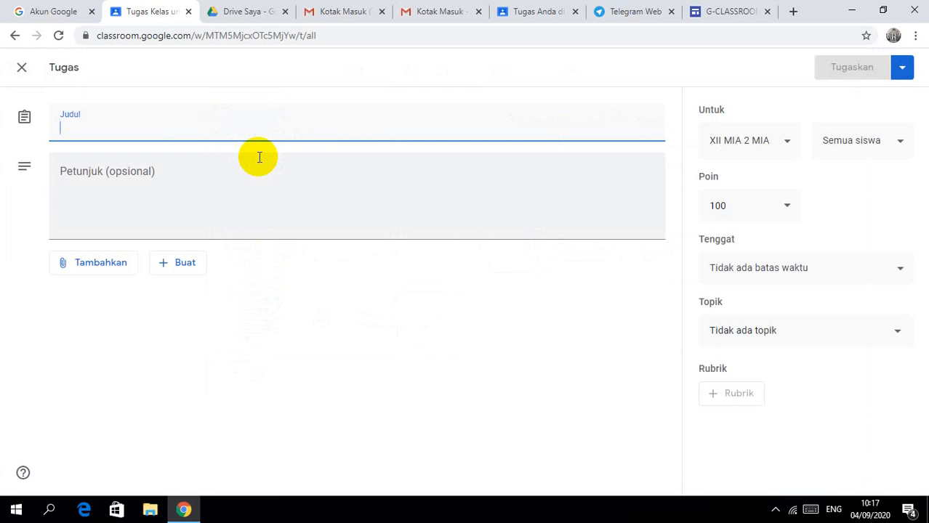
{"action": "type", "text": "P"}
{"action": "key", "text": "BackSpace"}
{"action": "type", "text": "S"}
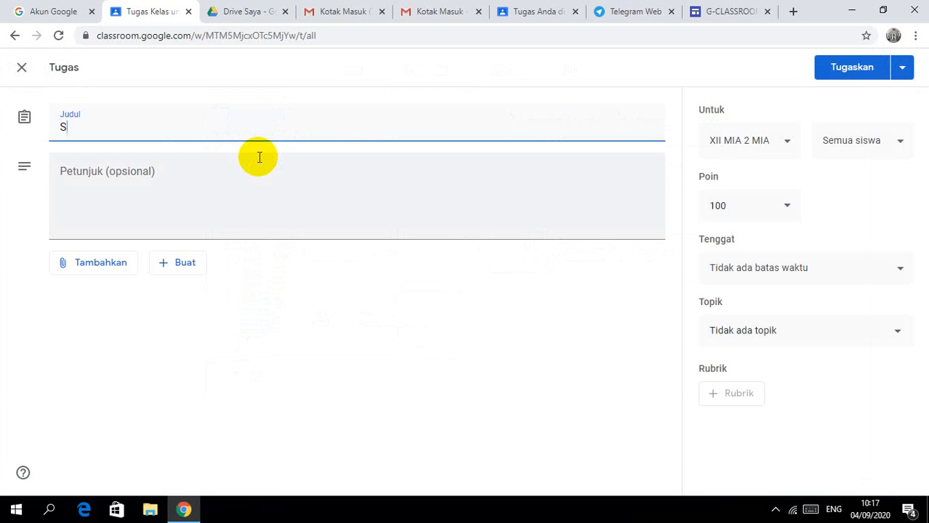
{"action": "type", "text": "aal Pertu"}
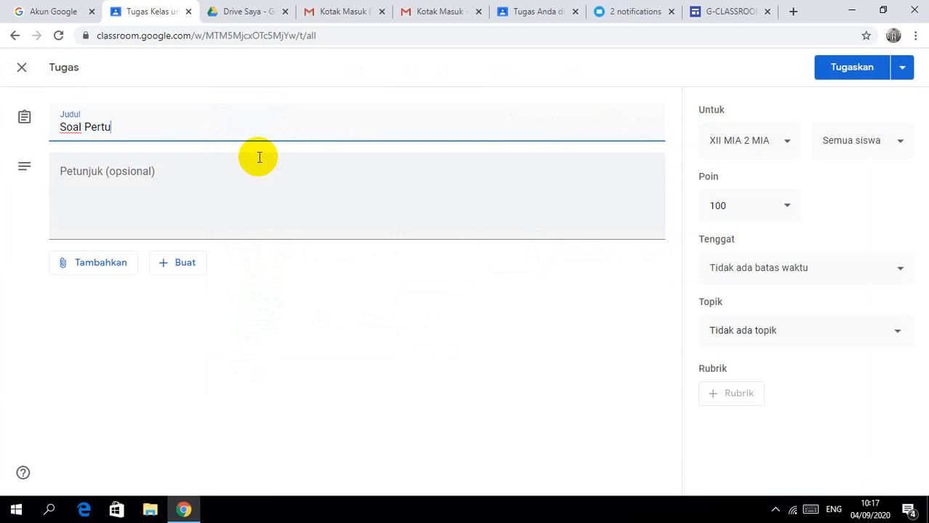
{"action": "type", "text": "mbuhan dan Per"}
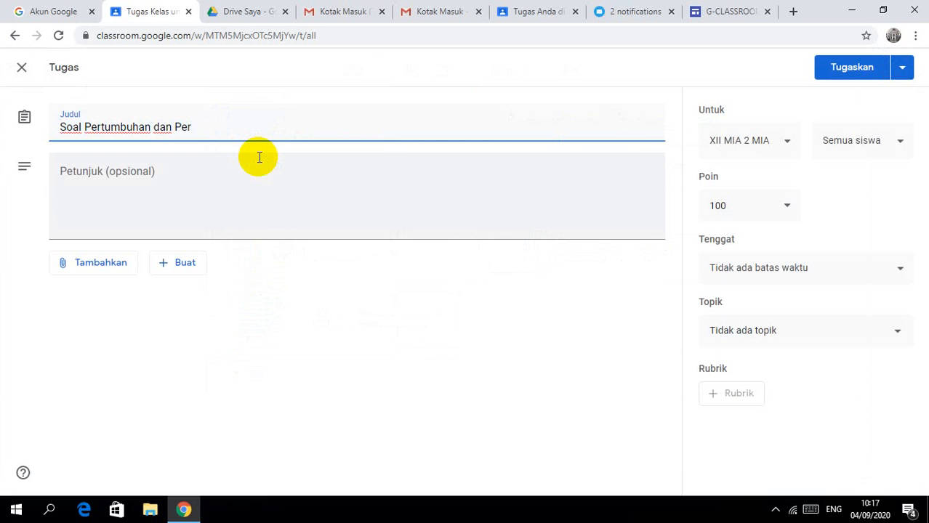
{"action": "type", "text": "kembanga"}
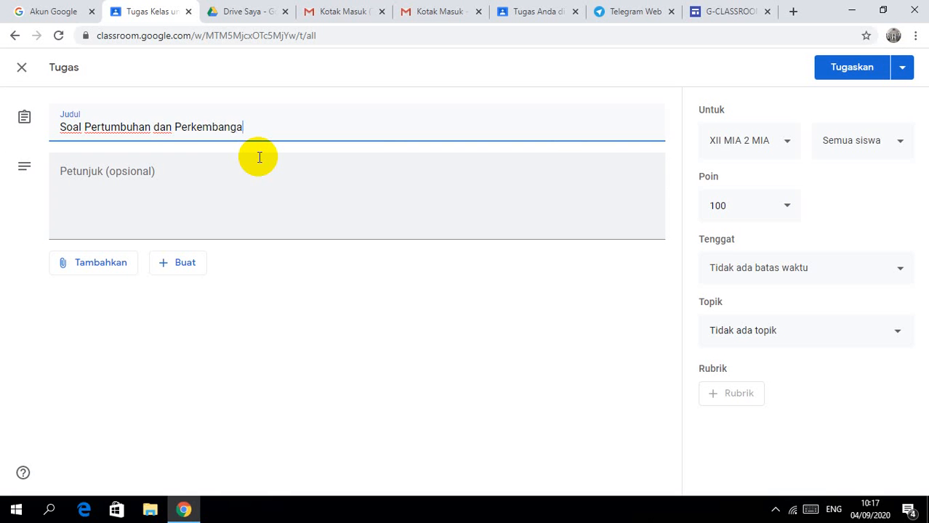
{"action": "type", "text": "n"}
{"action": "left_click", "coordinate": [147, 187]}
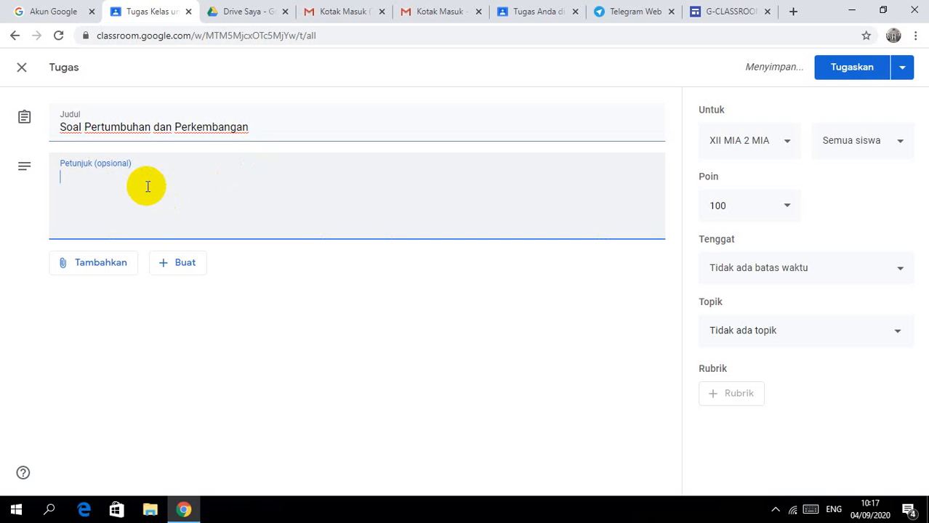
Step: Begin the instructions: 'setelah kita mempelajari materi tentang pertumbuhan dan perkembangan, maka siswa kami silahkan'
{"action": "type", "text": "setela"}
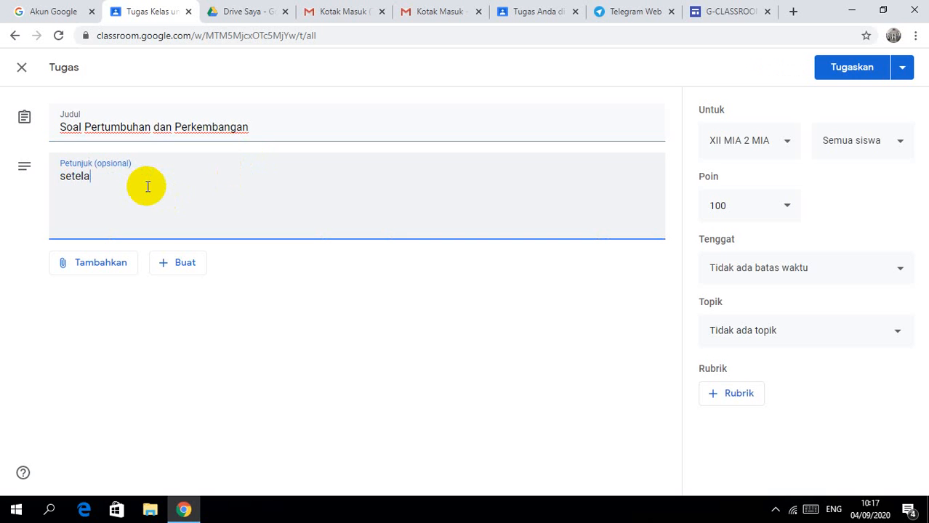
{"action": "type", "text": "h kita m"}
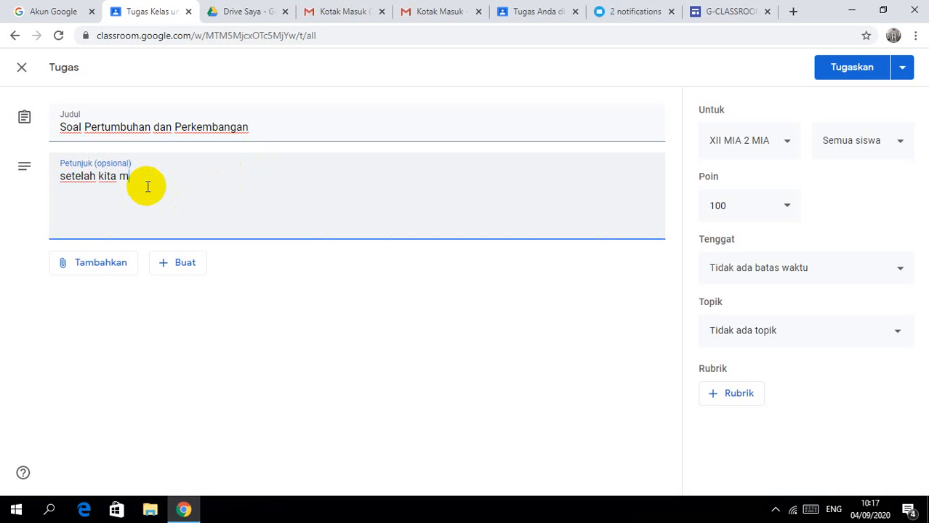
{"action": "type", "text": "empe"}
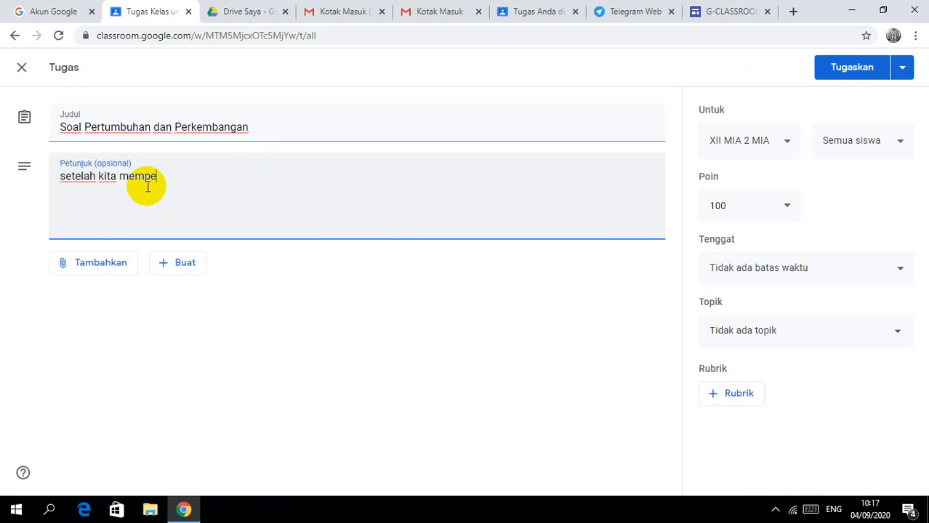
{"action": "type", "text": "lajari "}
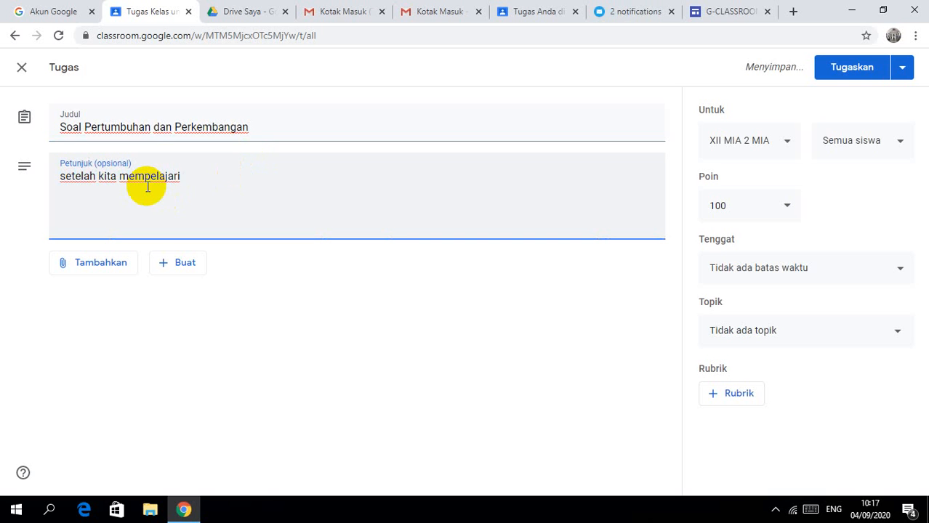
{"action": "type", "text": "materi t"}
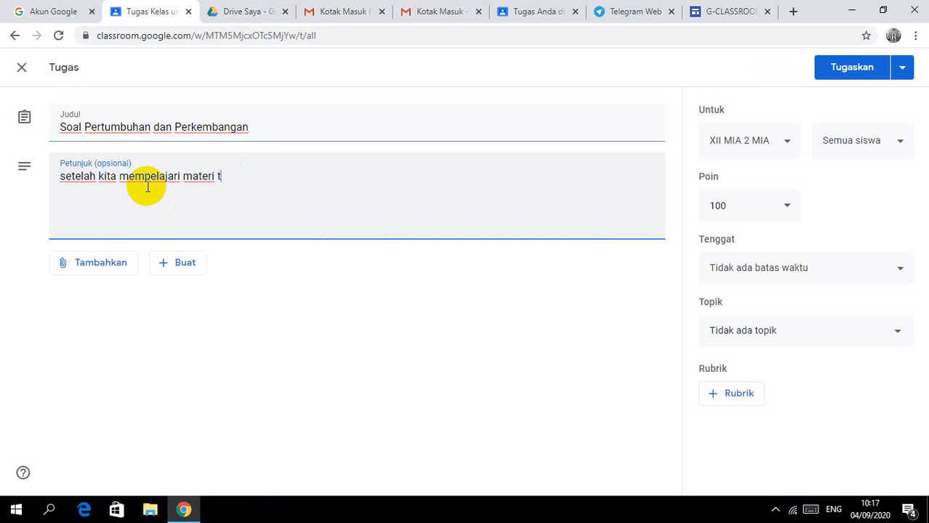
{"action": "type", "text": "entang"}
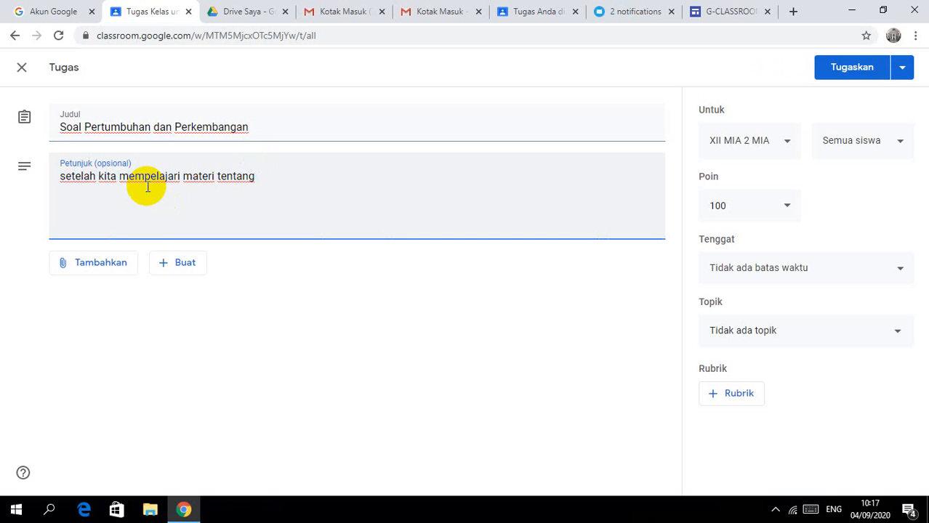
{"action": "type", "text": " pertumbuha"}
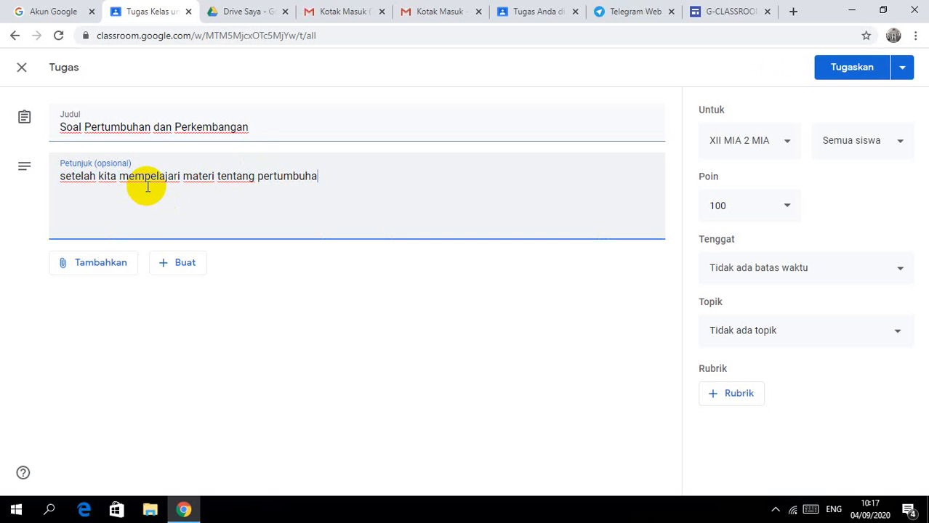
{"action": "type", "text": "n dan perkembangan"}
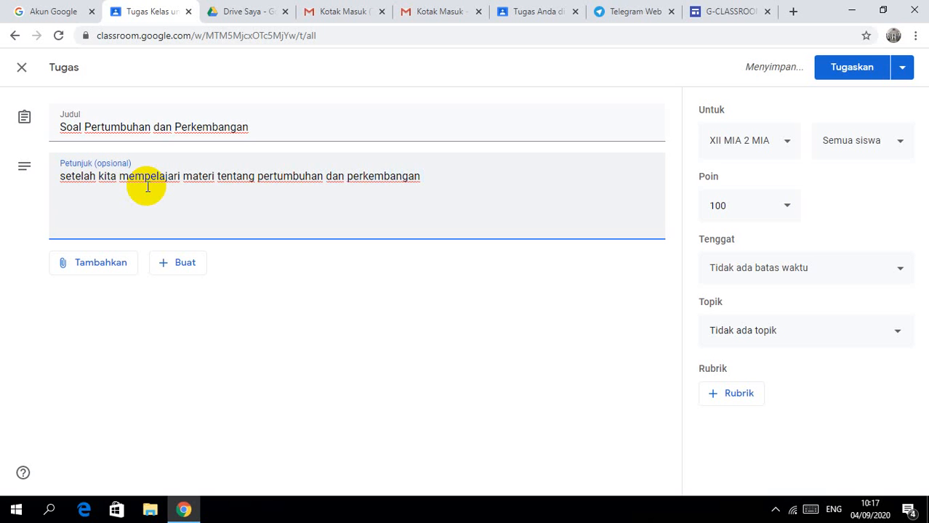
{"action": "type", "text": " siswa "}
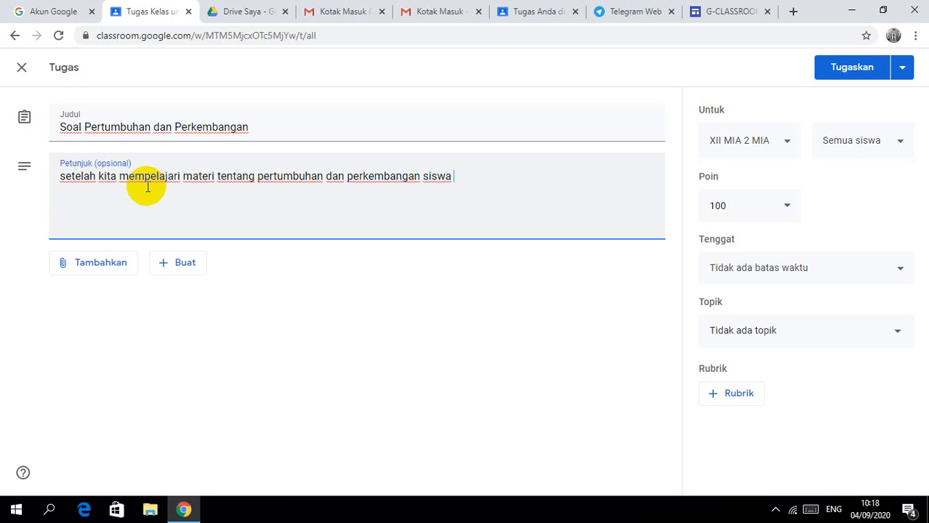
{"action": "type", "text": "k"}
{"action": "key", "text": "BackSpace"}
{"action": "key", "text": "BackSpace"}
{"action": "key", "text": "BackSpace"}
{"action": "key", "text": "BackSpace"}
{"action": "key", "text": "BackSpace"}
{"action": "key", "text": "BackSpace"}
{"action": "key", "text": "BackSpace"}
{"action": "key", "text": "BackSpace"}
{"action": "type", "text": ", "}
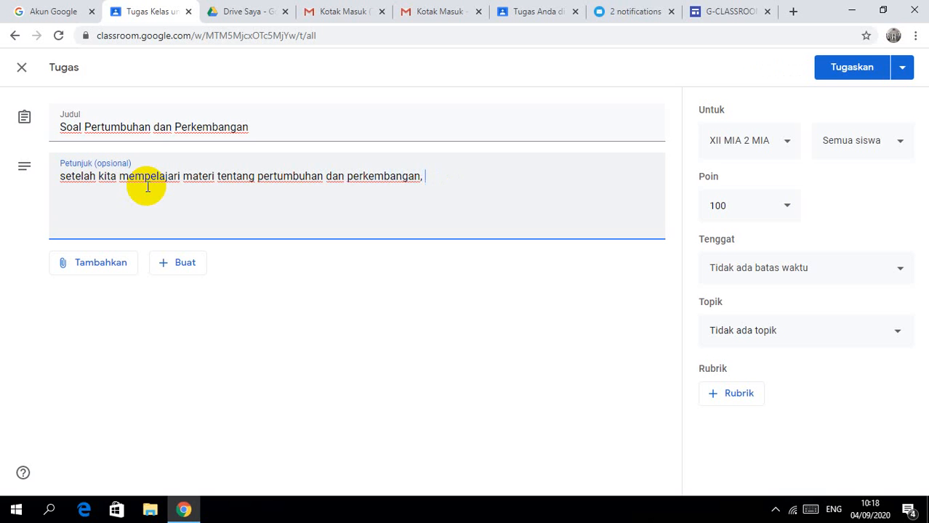
{"action": "type", "text": "maka sis"}
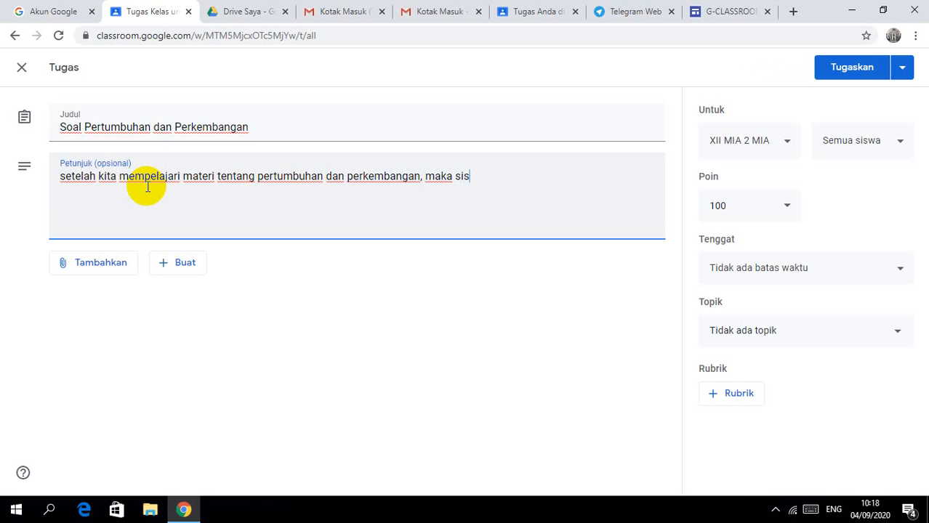
{"action": "type", "text": "wa kami siahkan"}
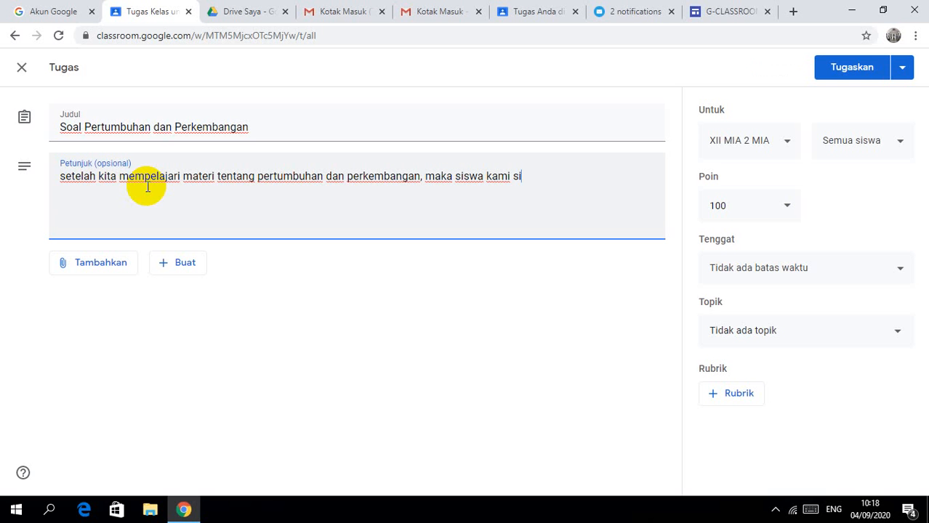
{"action": "key", "text": "BackSpace"}
{"action": "key", "text": "BackSpace"}
{"action": "key", "text": "BackSpace"}
{"action": "key", "text": "BackSpace"}
{"action": "key", "text": "BackSpace"}
{"action": "type", "text": "ahkan"}
{"action": "key", "text": "BackSpace"}
{"action": "key", "text": "BackSpace"}
{"action": "key", "text": "BackSpace"}
{"action": "key", "text": "BackSpace"}
{"action": "key", "text": "BackSpace"}
Step: Finish with 'mengerjakan soal pada link berikut ini', then go to Google Drive
{"action": "type", "text": "lahkan menger"}
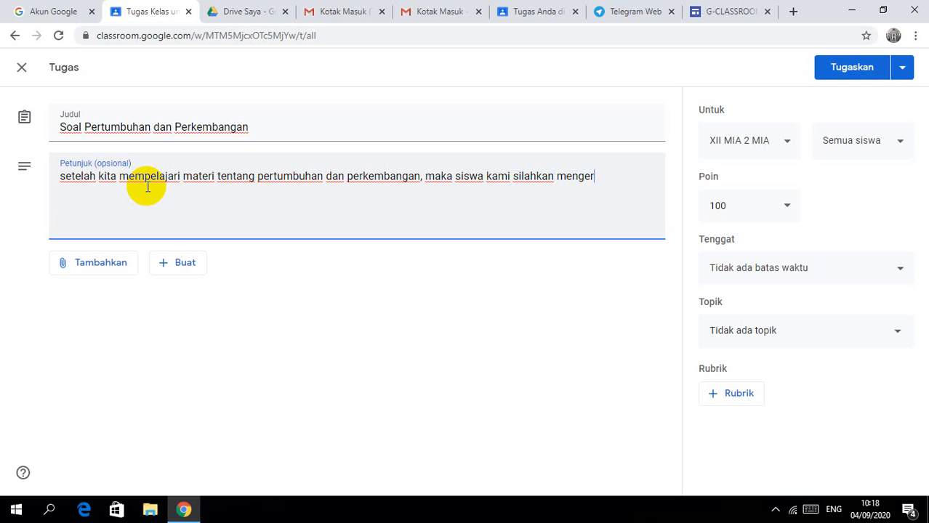
{"action": "type", "text": "jakan s"}
{"action": "key", "text": "BackSpace"}
{"action": "type", "text": "a"}
{"action": "key", "text": "BackSpace"}
{"action": "type", "text": "o"}
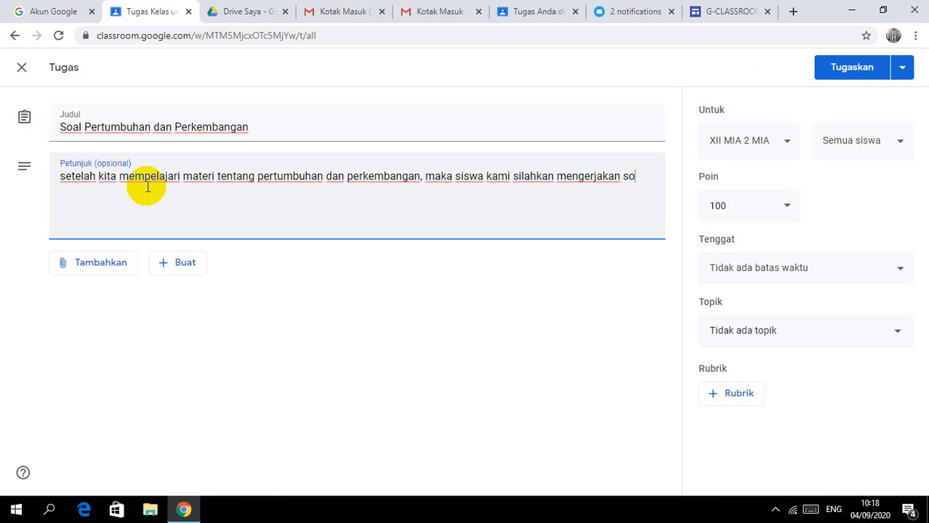
{"action": "type", "text": "al pad"}
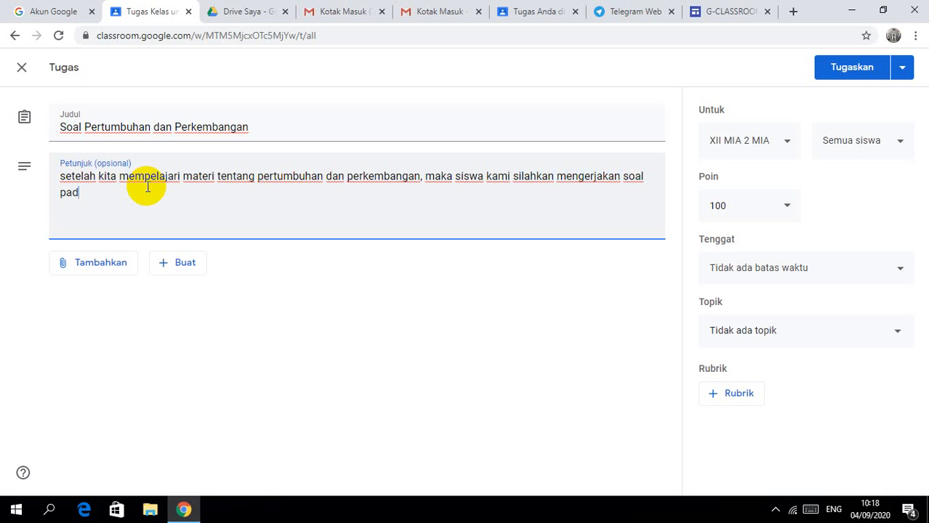
{"action": "type", "text": "a ink"}
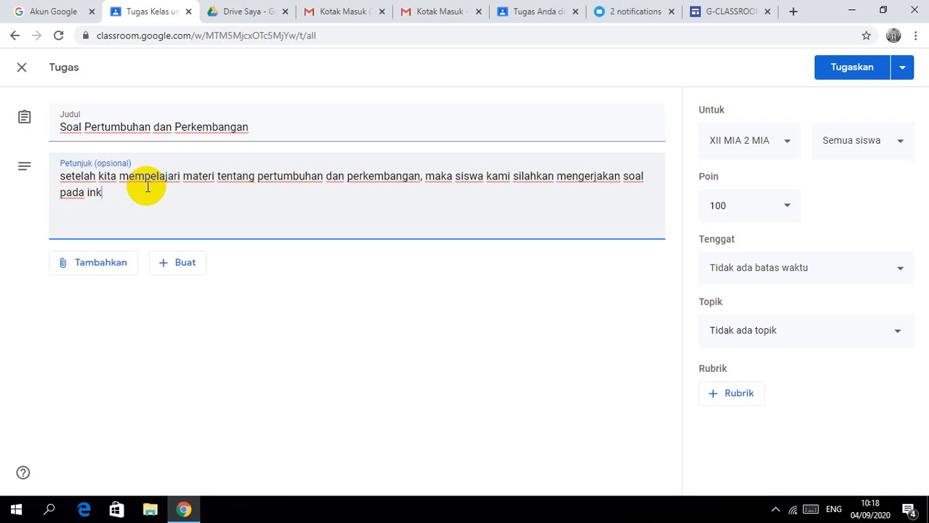
{"action": "key", "text": "BackSpace"}
{"action": "key", "text": "BackSpace"}
{"action": "key", "text": "BackSpace"}
{"action": "type", "text": "link beikut"}
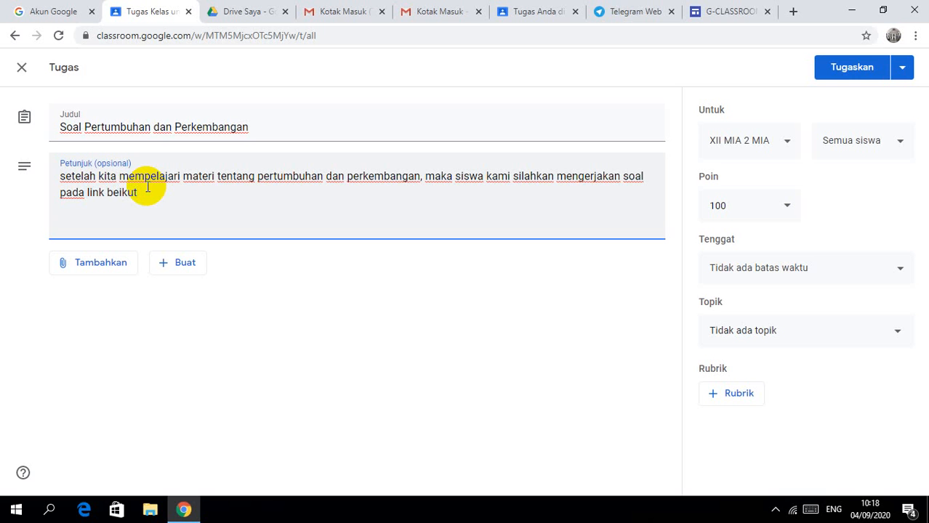
{"action": "key", "text": "BackSpace"}
{"action": "key", "text": "BackSpace"}
{"action": "key", "text": "BackSpace"}
{"action": "key", "text": "BackSpace"}
{"action": "type", "text": "rikut ini :"}
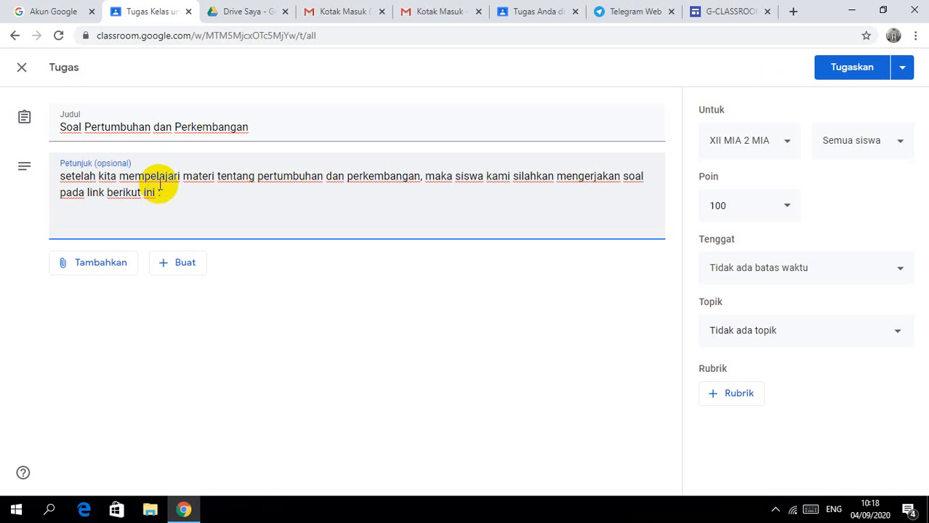
{"action": "left_click", "coordinate": [246, 12]}
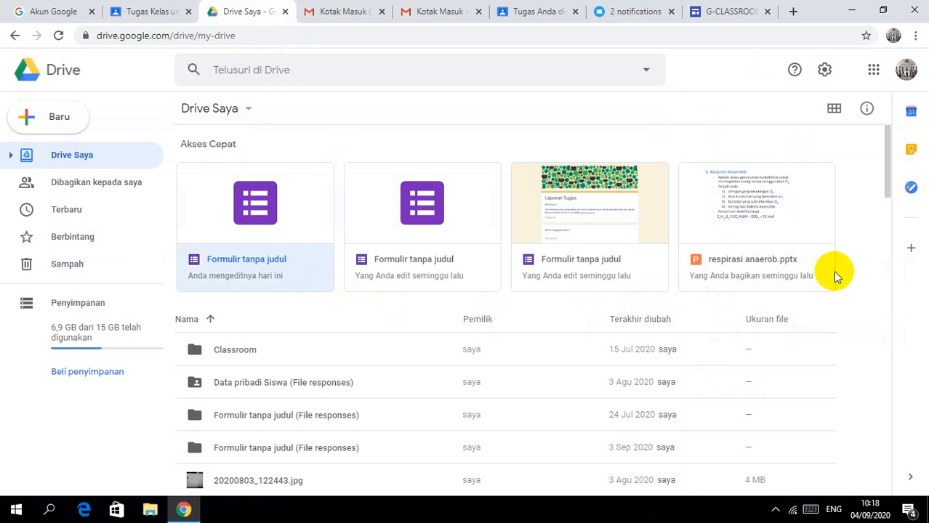
Step: Copy the shareable link for Soal Materi Pertumbuhan dan Perkembangan.docx in Drive Saya
{"action": "left_click", "coordinate": [886, 282]}
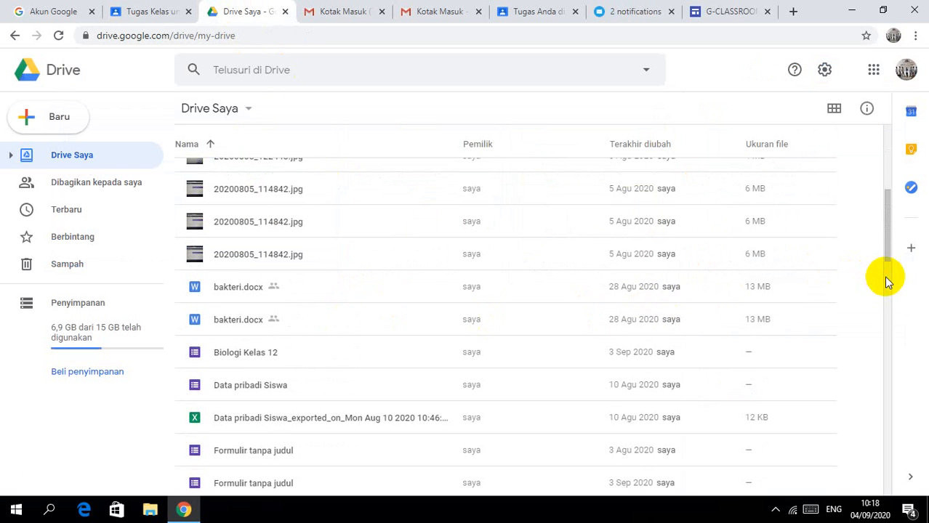
{"action": "left_click", "coordinate": [886, 333]}
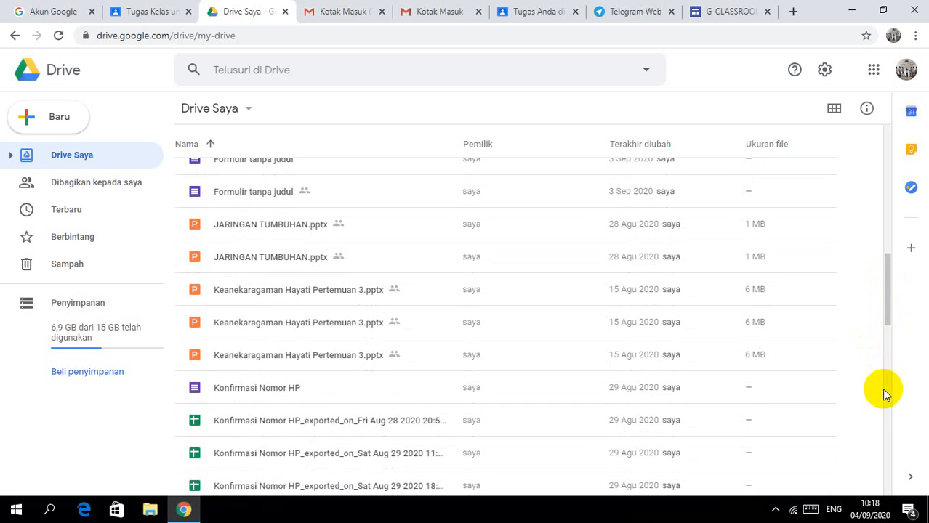
{"action": "left_click", "coordinate": [886, 414]}
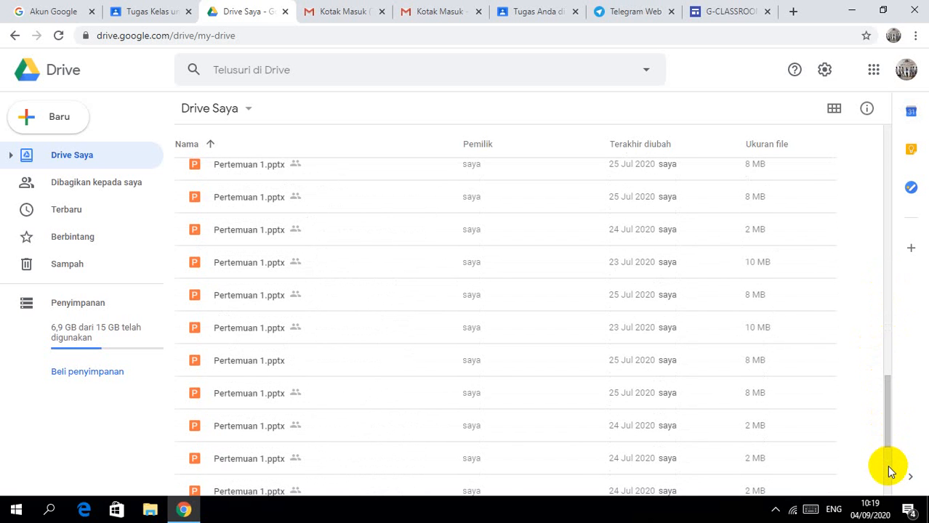
{"action": "scroll", "coordinate": [891, 471], "scroll_direction": "down", "scroll_amount": 3}
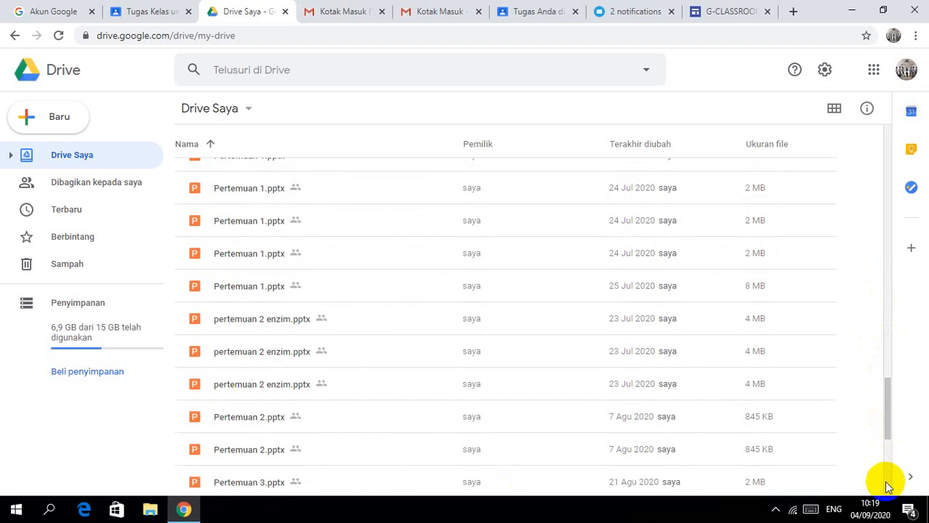
{"action": "scroll", "coordinate": [889, 487], "scroll_direction": "down", "scroll_amount": 4}
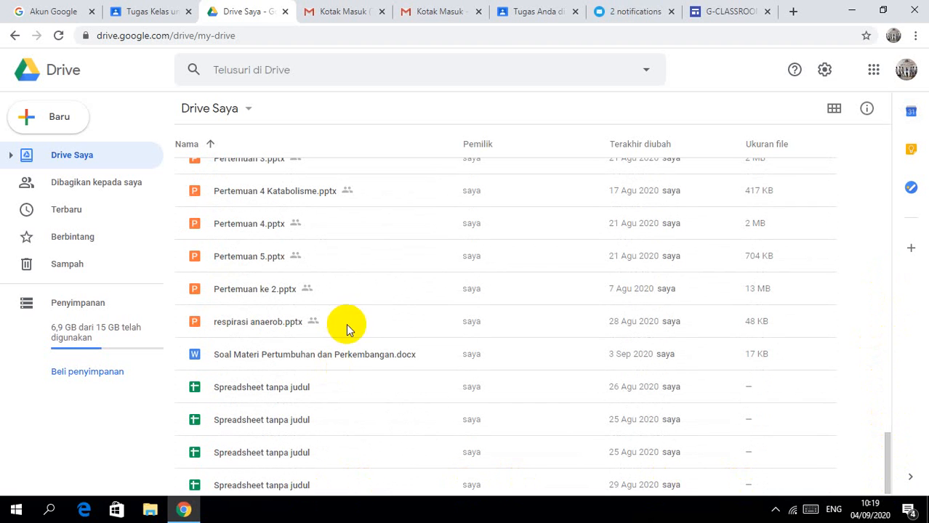
{"action": "right_click", "coordinate": [352, 357]}
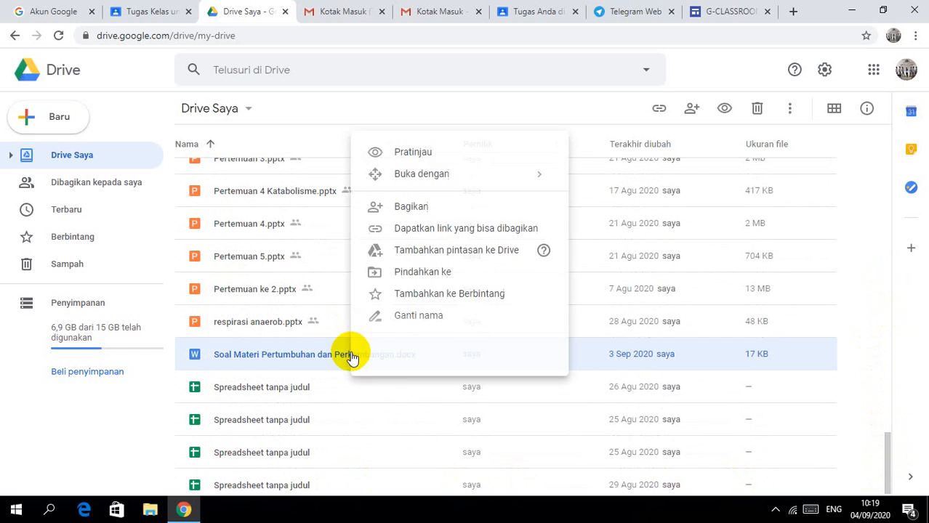
{"action": "left_click", "coordinate": [428, 233]}
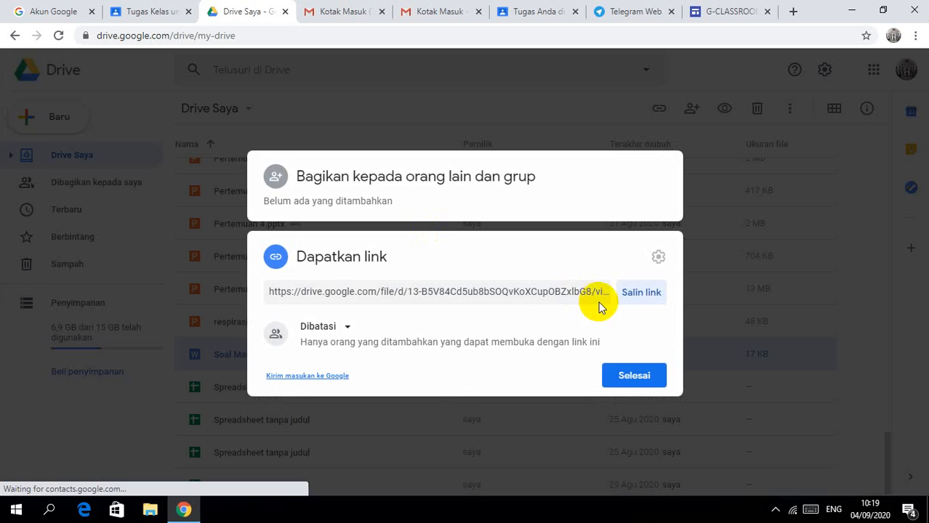
{"action": "left_click", "coordinate": [632, 292]}
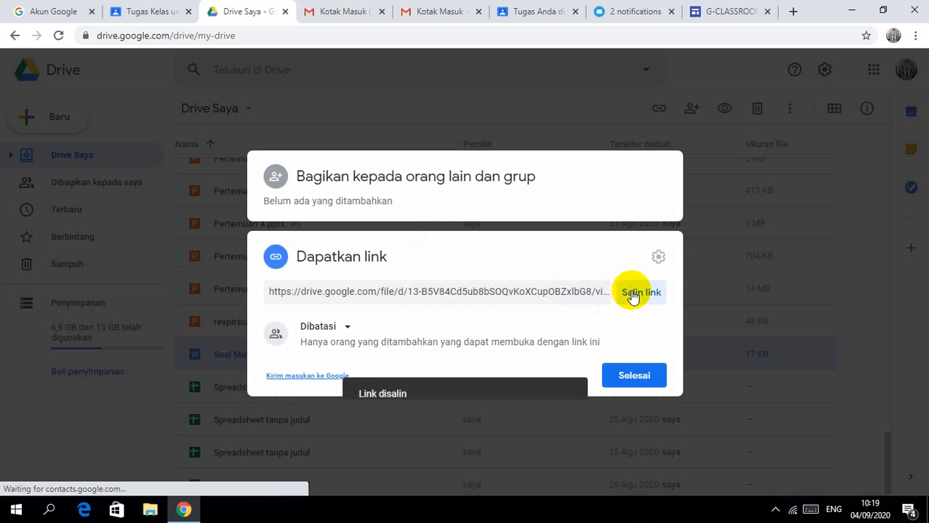
{"action": "left_click", "coordinate": [629, 377]}
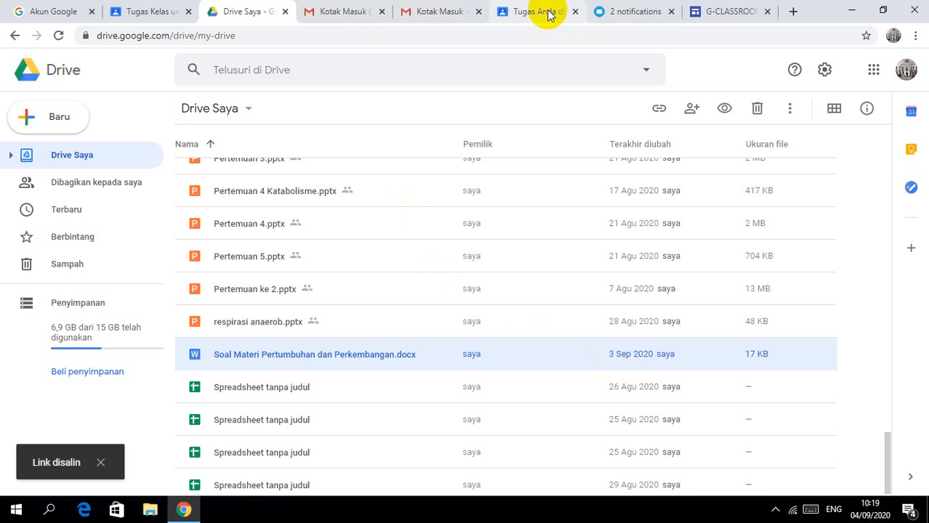
Step: Paste the worksheet's Drive link into the assignment instructions on its own line
{"action": "left_click", "coordinate": [171, 11]}
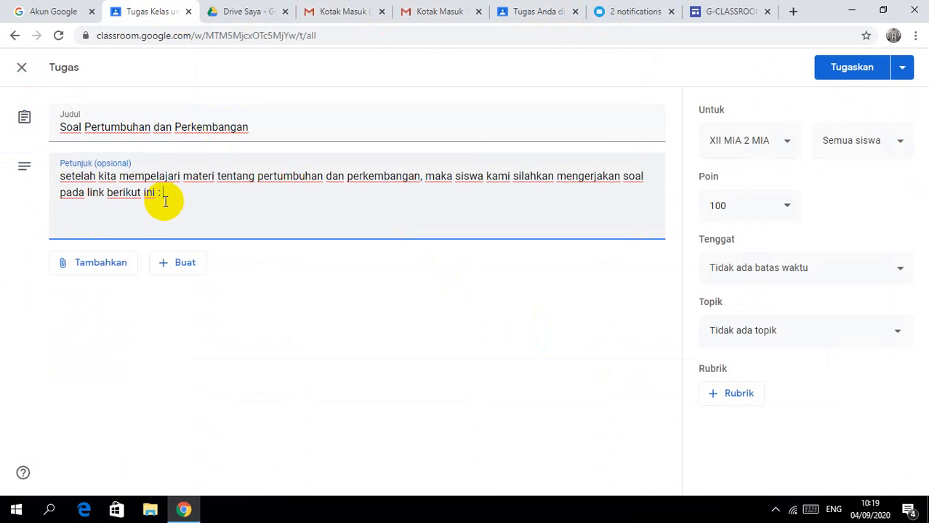
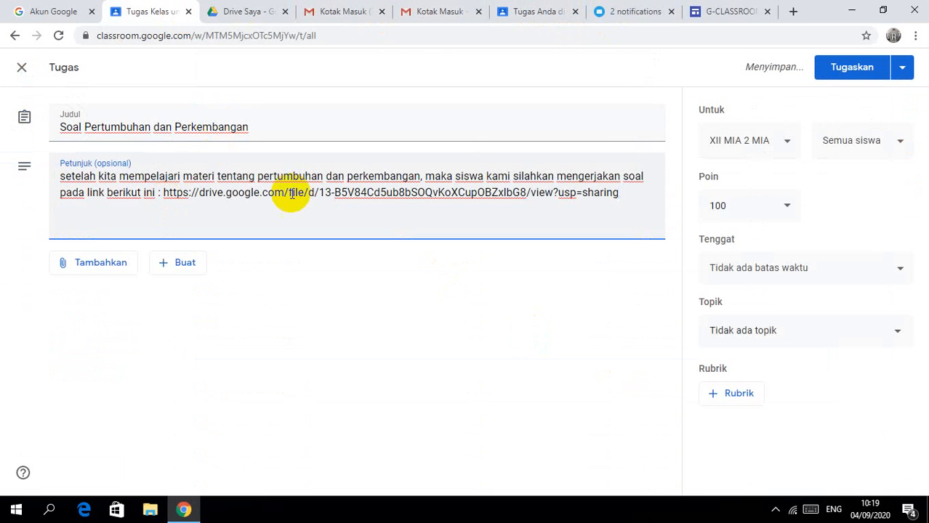
{"action": "key", "text": "Return"}
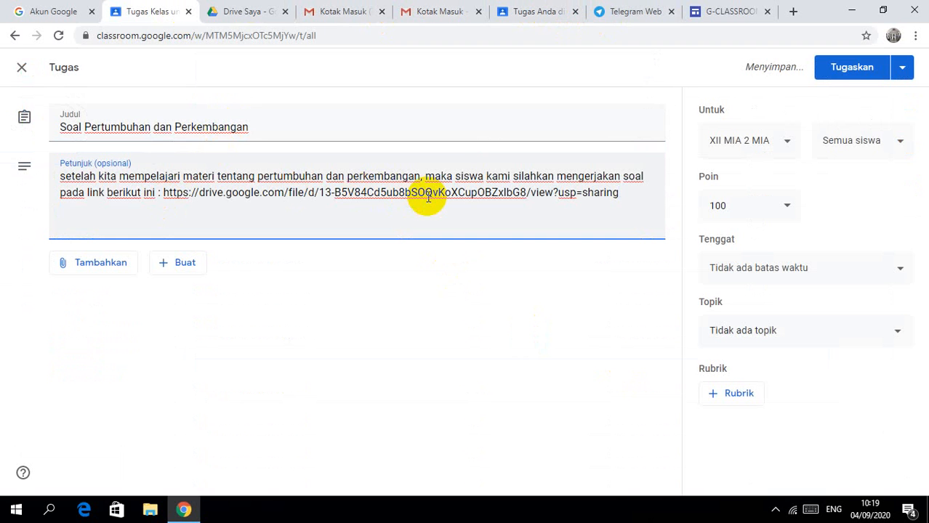
Step: Add 'silahkan upload dan kirimkan tugasmu pada laporan tugas pada link' and open the add-link box
{"action": "type", "text": "silahkan"}
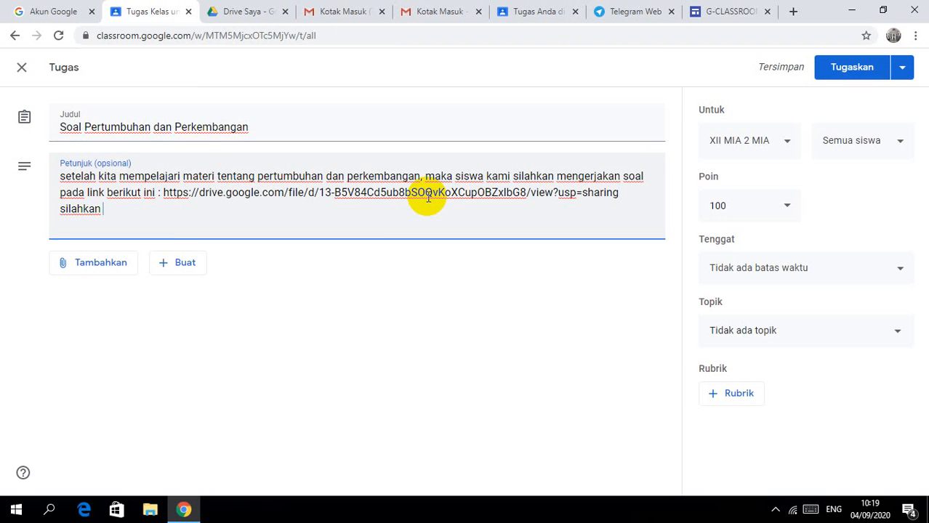
{"action": "type", "text": "apor"}
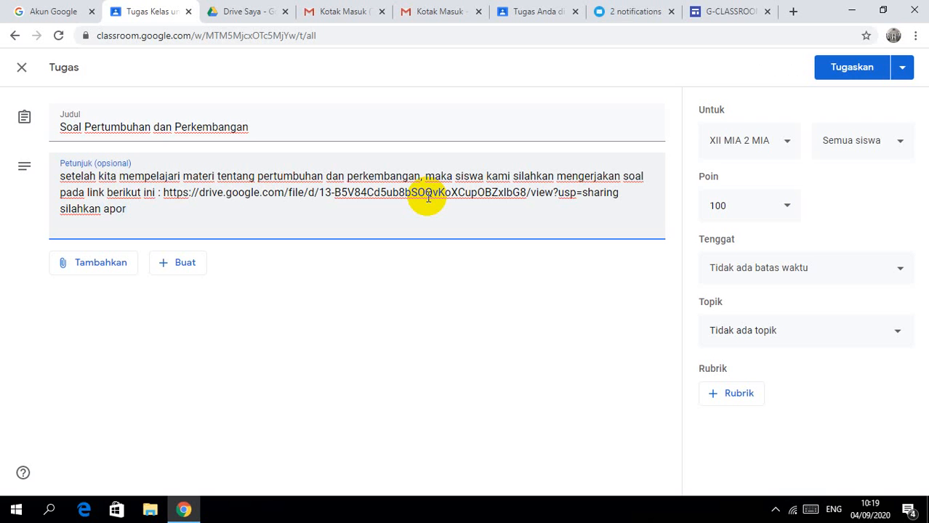
{"action": "key", "text": "BackSpace"}
{"action": "key", "text": "BackSpace"}
{"action": "key", "text": "BackSpace"}
{"action": "key", "text": "BackSpace"}
{"action": "type", "text": "up"}
{"action": "key", "text": "BackSpace"}
{"action": "key", "text": "BackSpace"}
{"action": "type", "text": "l"}
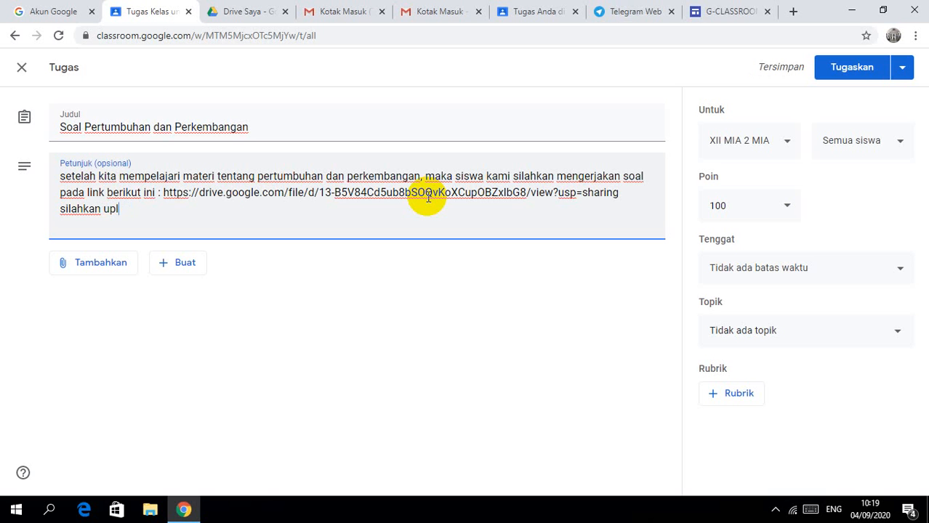
{"action": "type", "text": "oad dan kirimkan tugas"}
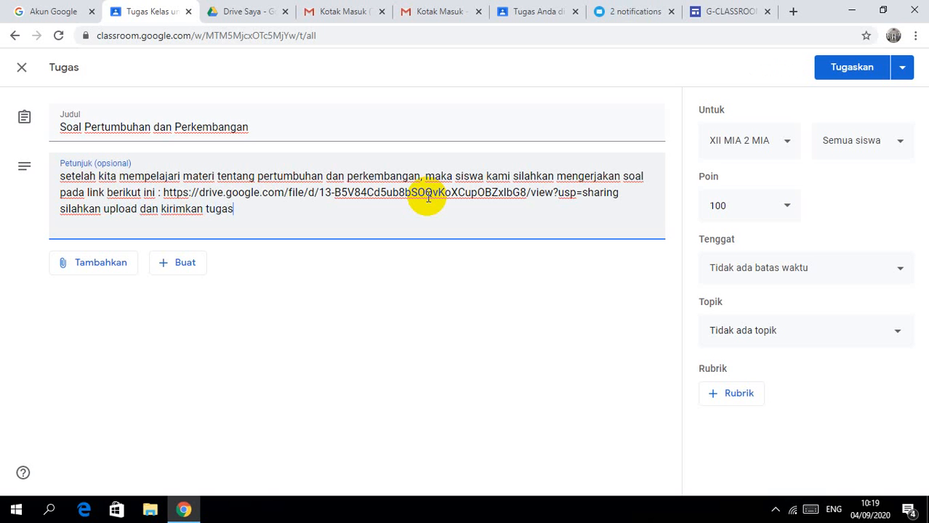
{"action": "type", "text": "mu pada"}
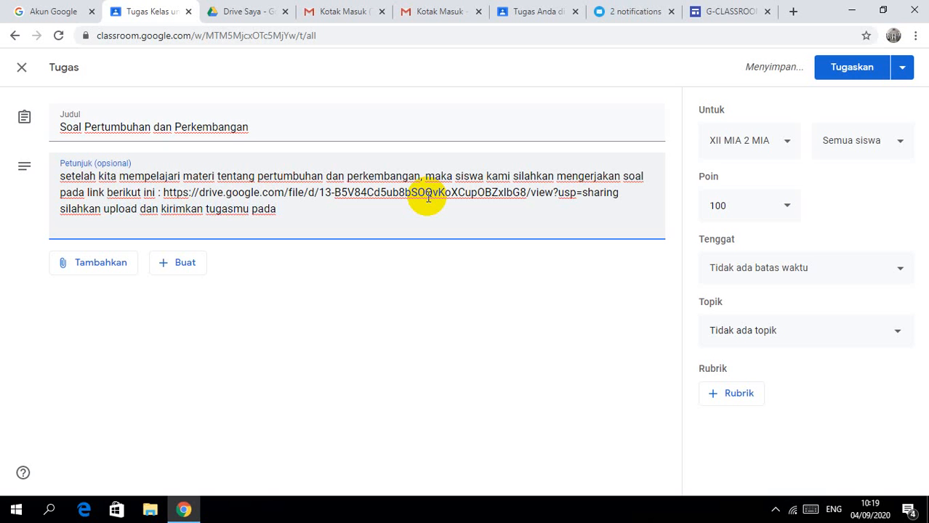
{"action": "type", "text": " lap"}
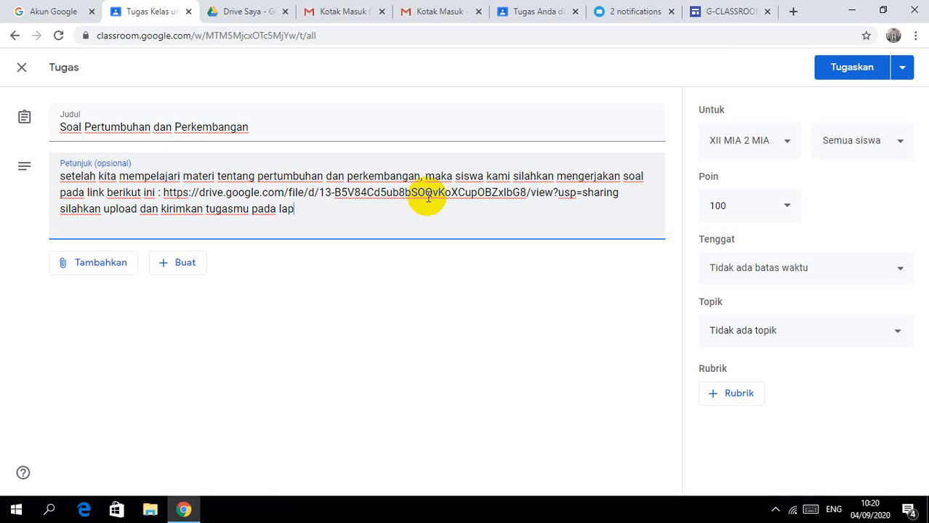
{"action": "type", "text": "oran"}
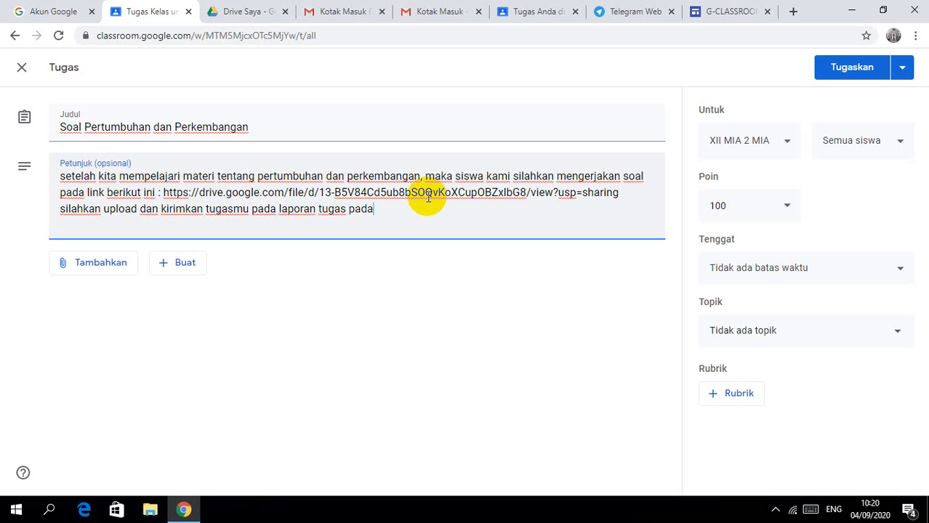
{"action": "type", "text": "tugas pada link dibawah ini"}
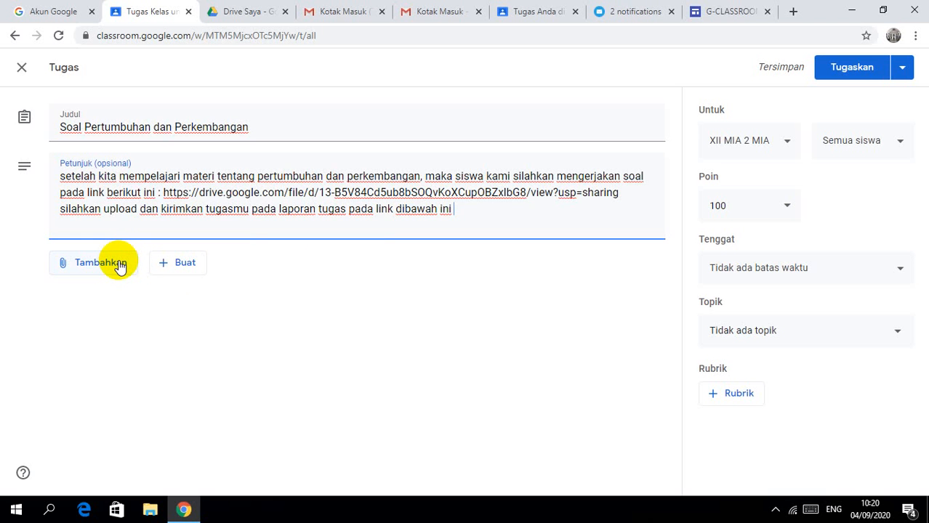
{"action": "left_click", "coordinate": [119, 264]}
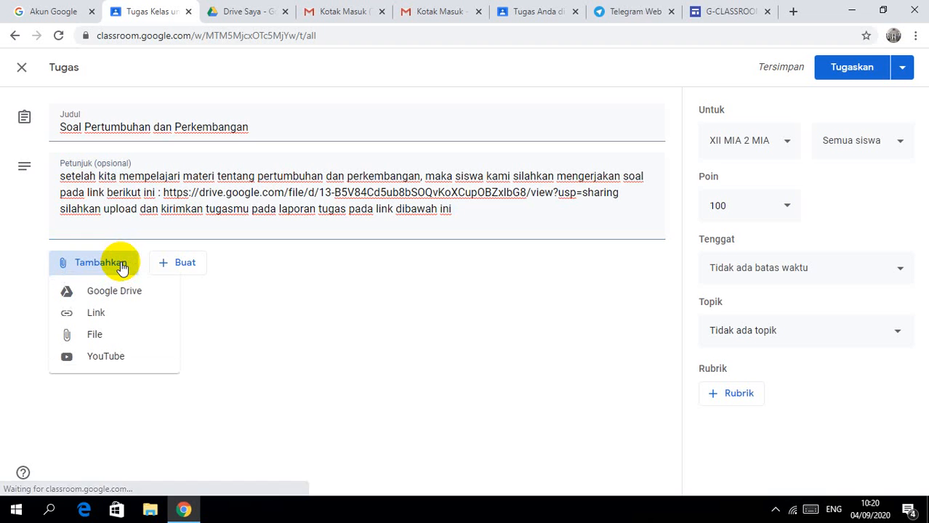
{"action": "left_click", "coordinate": [118, 313]}
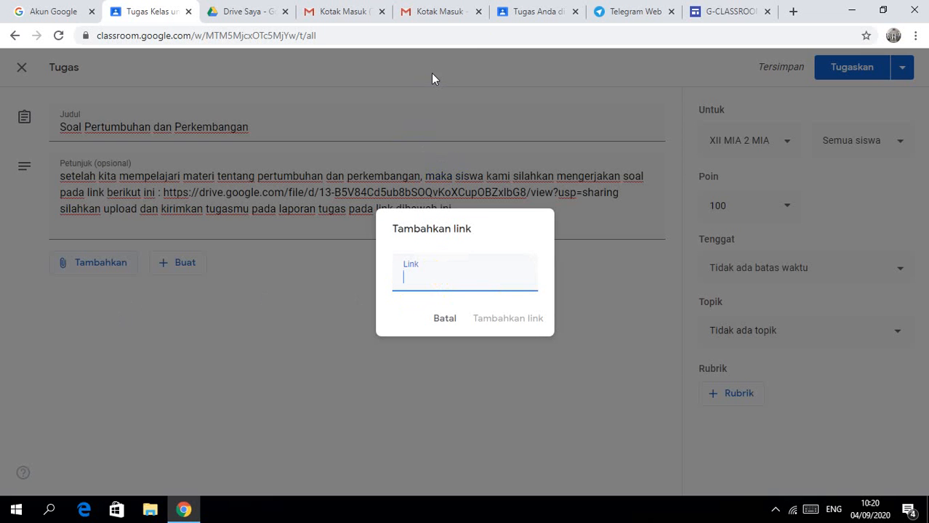
Step: Copy the shareable link of today's Formulir tanpa judul form from Quick Access
{"action": "left_click", "coordinate": [266, 14]}
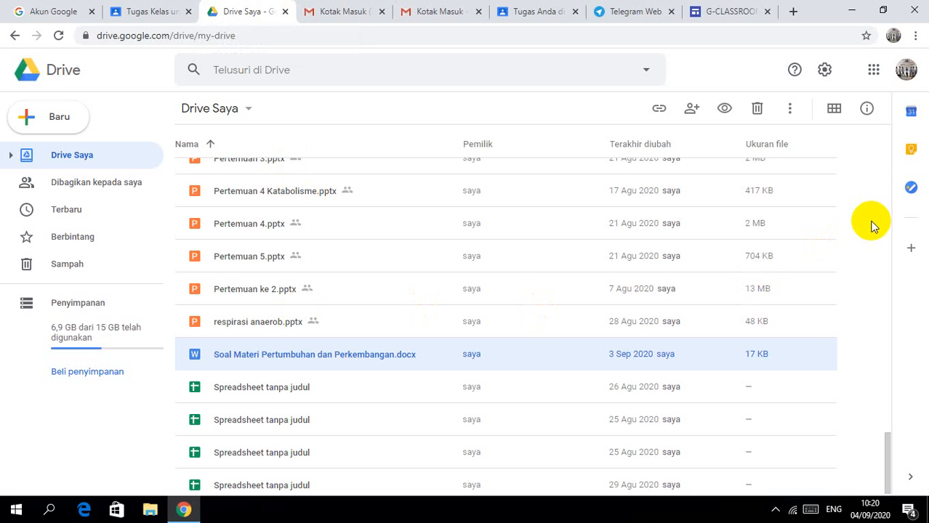
{"action": "scroll", "coordinate": [885, 157], "scroll_direction": "up", "scroll_amount": 20}
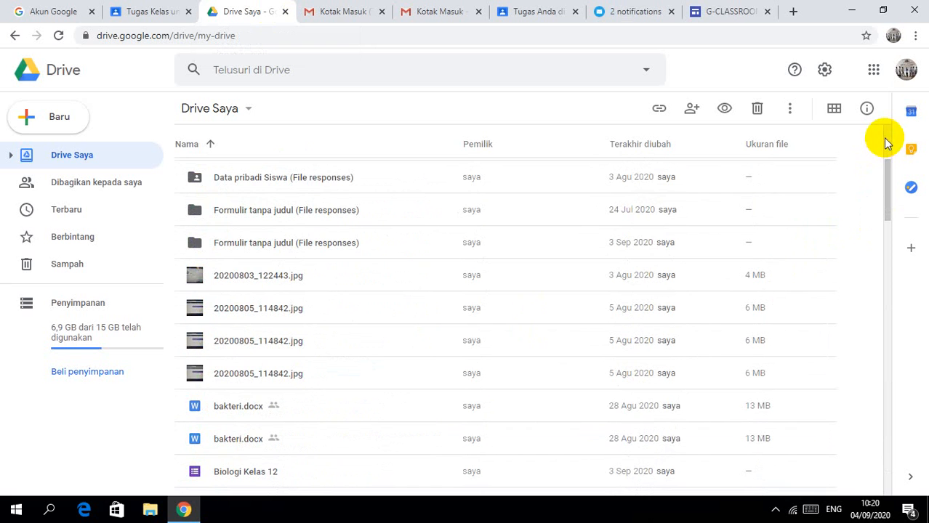
{"action": "scroll", "coordinate": [885, 135], "scroll_direction": "up", "scroll_amount": 3}
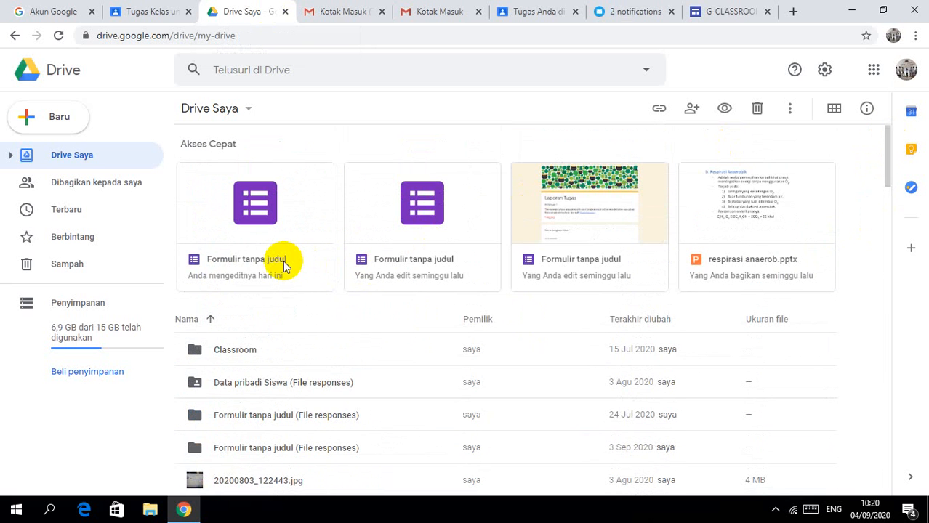
{"action": "right_click", "coordinate": [284, 266]}
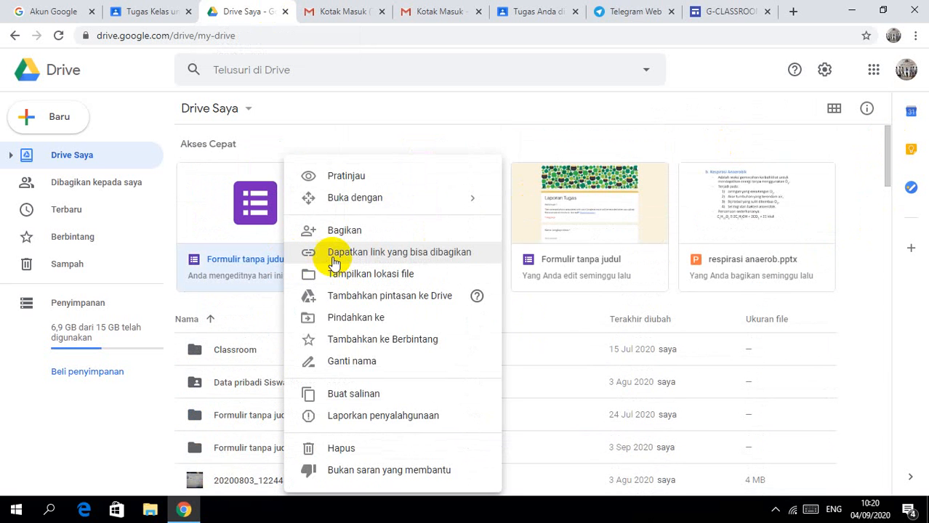
{"action": "left_click", "coordinate": [334, 256]}
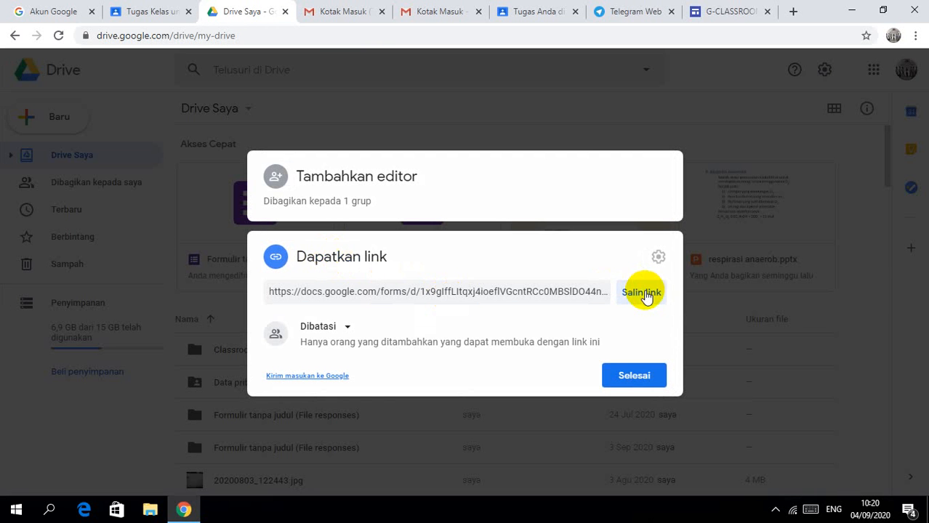
{"action": "left_click", "coordinate": [642, 294]}
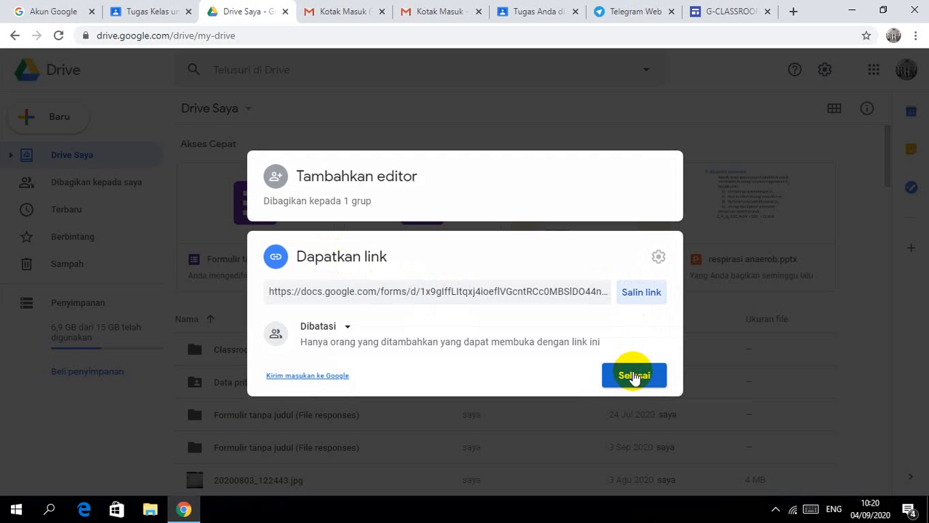
{"action": "left_click", "coordinate": [633, 376]}
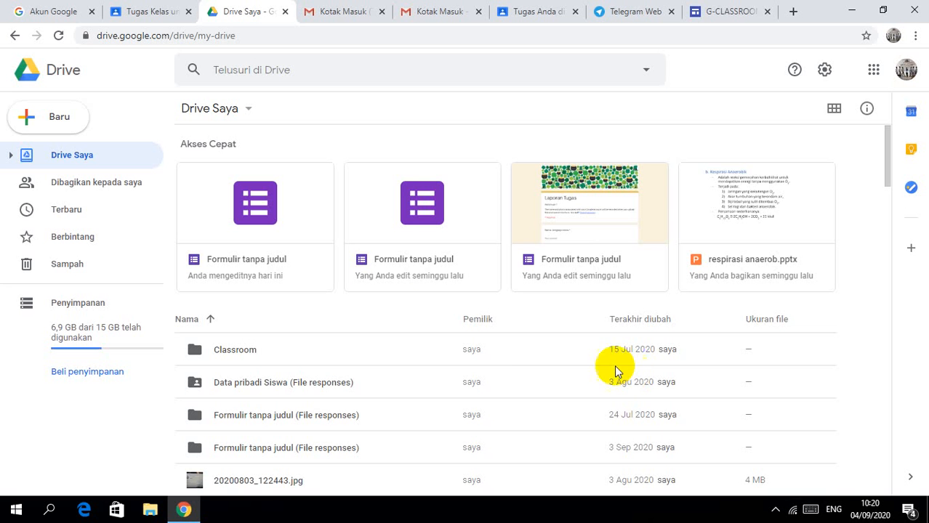
Step: Paste and attach the LAPORAN TUGAS form link, then open the attachment to preview it
{"action": "left_click", "coordinate": [158, 11]}
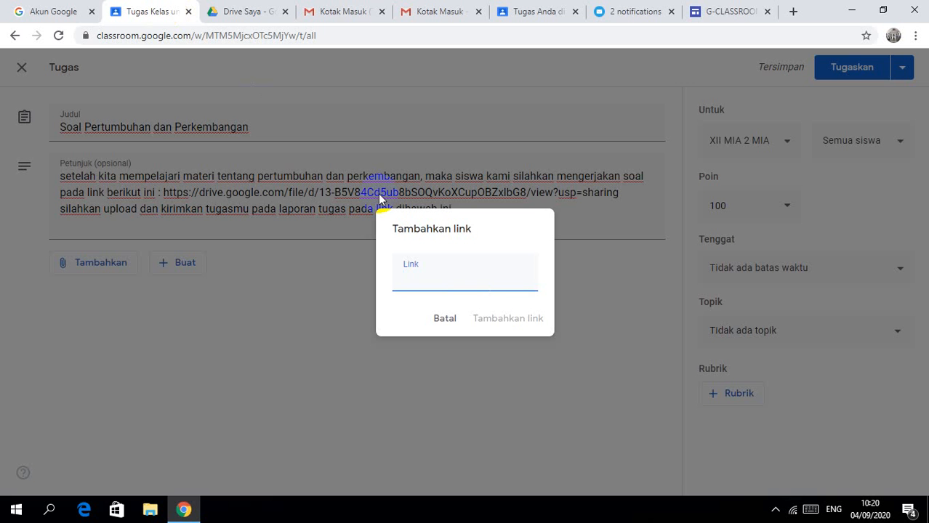
{"action": "key", "text": "ctrl+v"}
{"action": "left_click", "coordinate": [494, 320]}
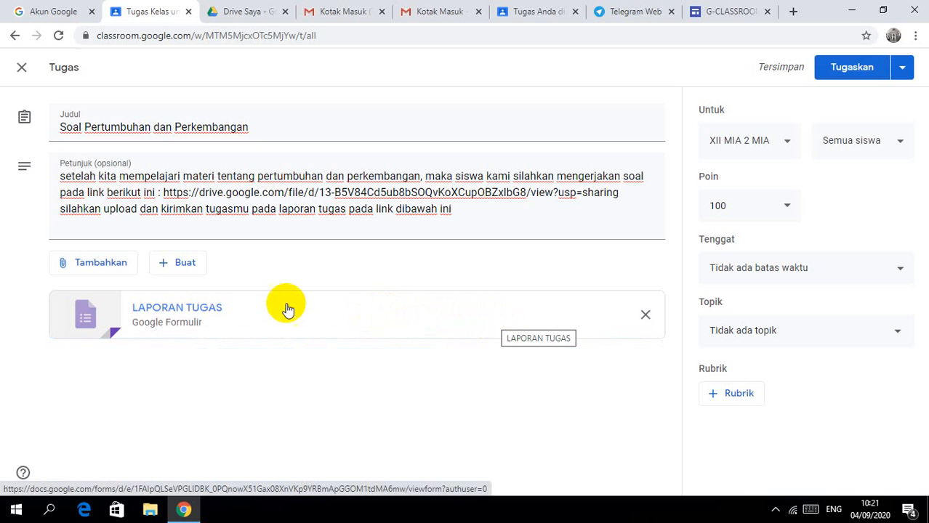
{"action": "left_click", "coordinate": [206, 320]}
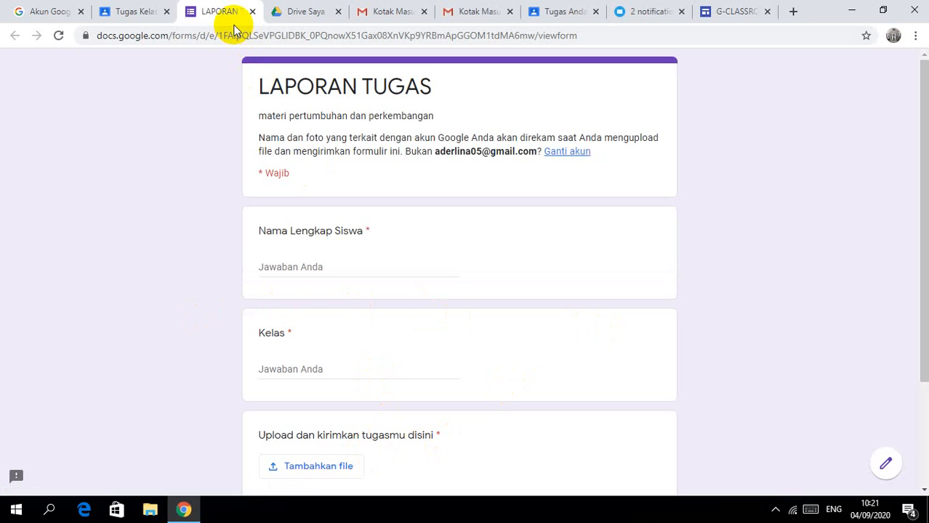
Step: Close the assignment editor and LAPORAN TUGAS form tabs, returning to Drive Saya
{"action": "left_click", "coordinate": [165, 12]}
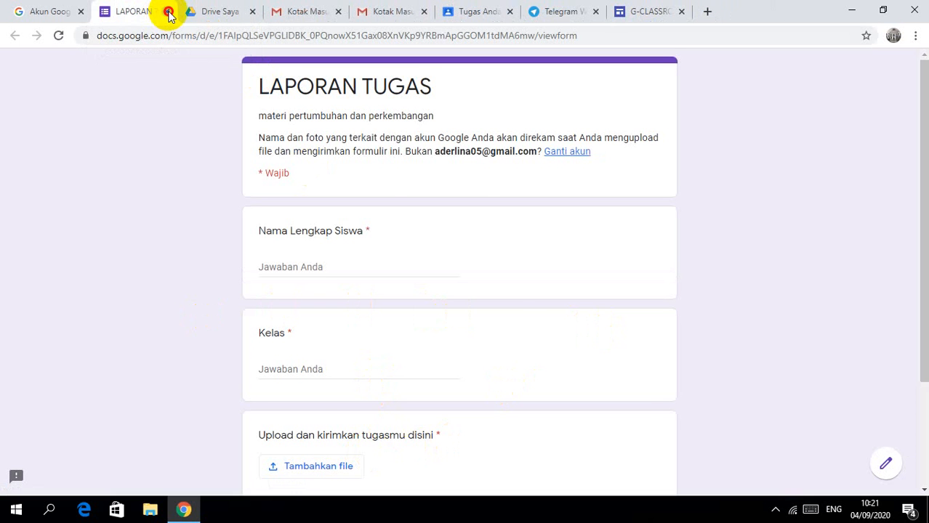
{"action": "left_click", "coordinate": [166, 13]}
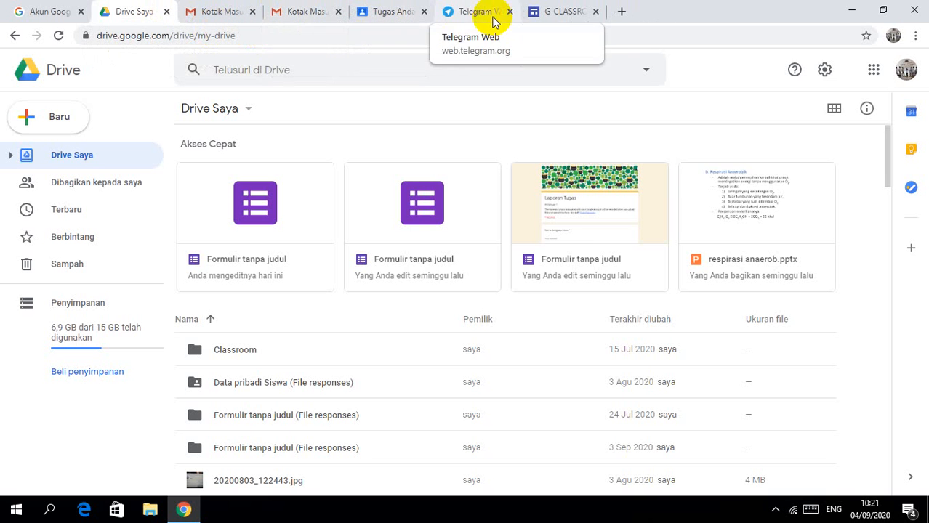
Step: Launch Classroom from the Google apps grid in Drive
{"action": "left_click", "coordinate": [872, 85]}
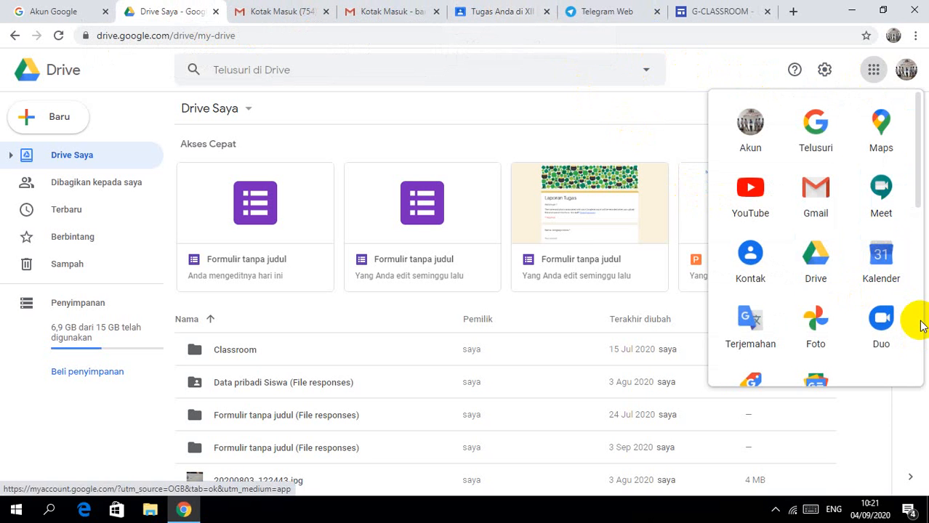
{"action": "scroll", "coordinate": [917, 323], "scroll_direction": "down", "scroll_amount": 3}
{"action": "left_click", "coordinate": [814, 332]}
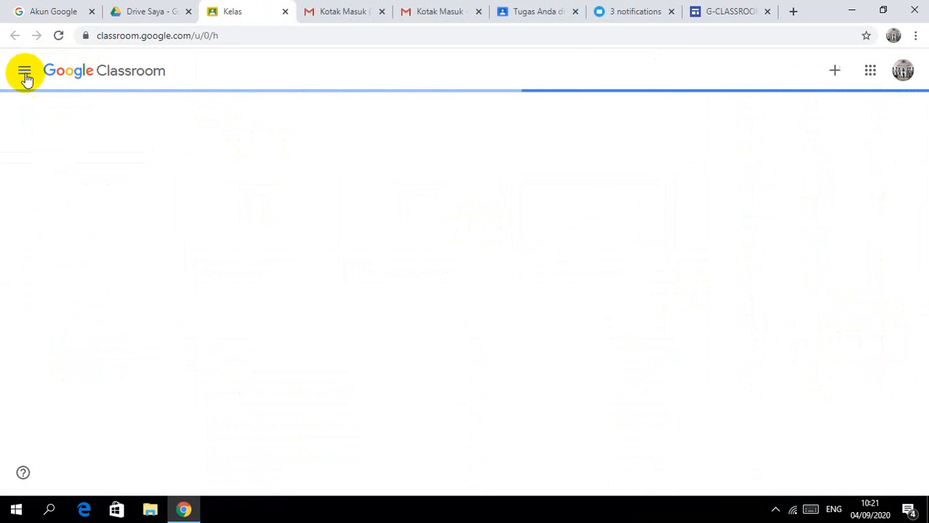
Step: Open the Soal Pertumbuhan dan Perkembangan draft from XII MIA 2's Tugas Kelas for editing
{"action": "left_click", "coordinate": [86, 221]}
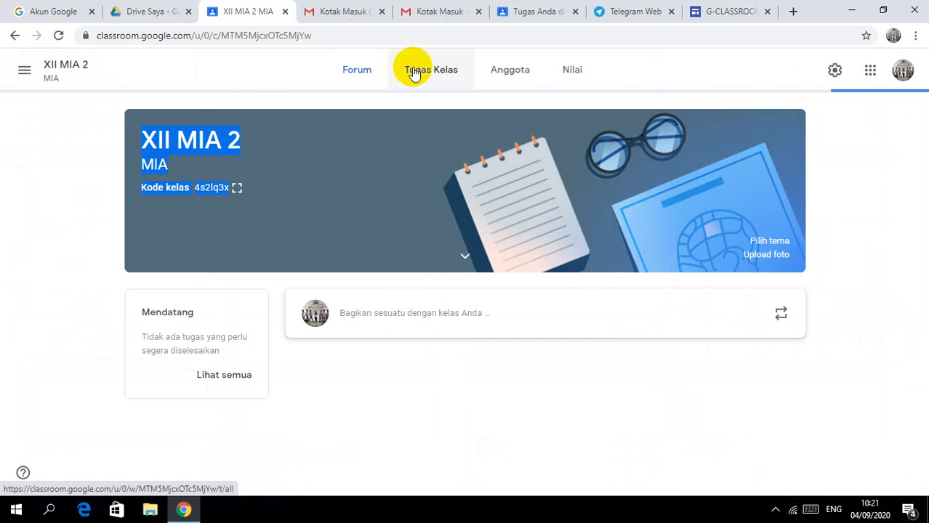
{"action": "left_click", "coordinate": [414, 72]}
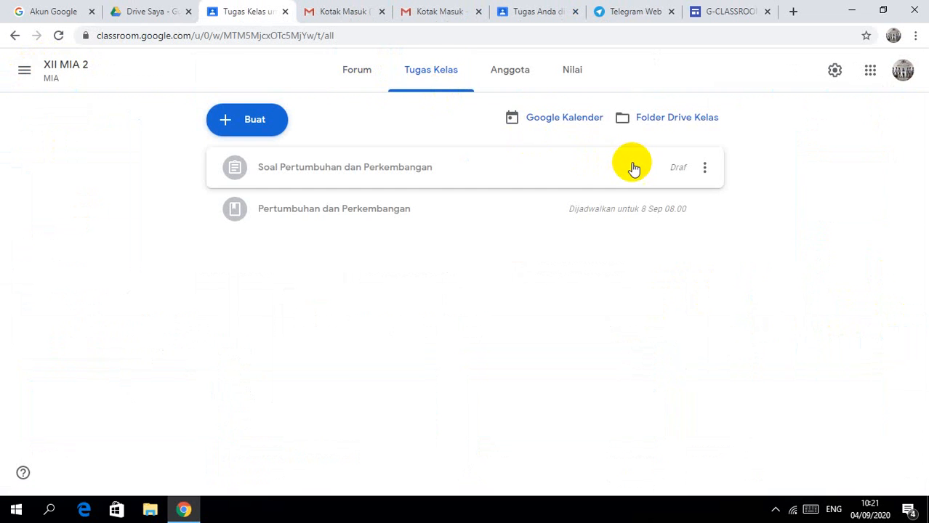
{"action": "left_click", "coordinate": [639, 170]}
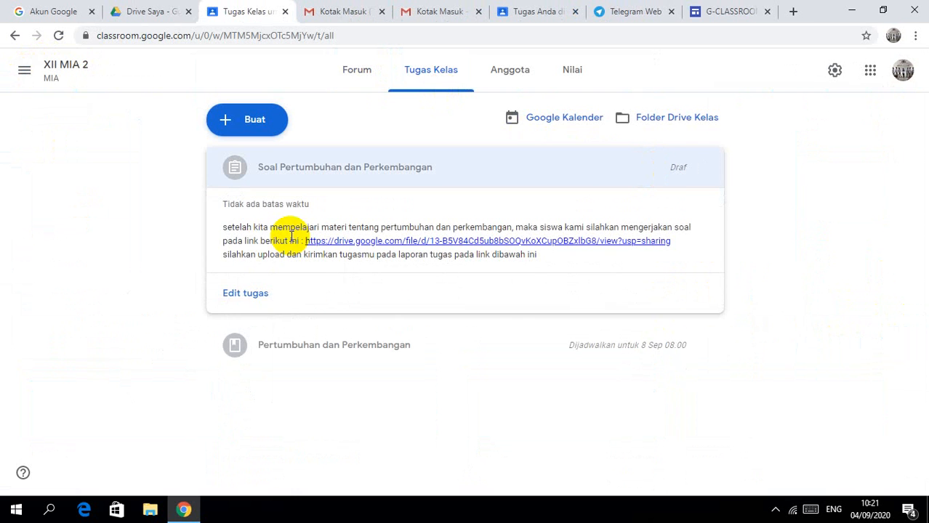
{"action": "left_click", "coordinate": [243, 354]}
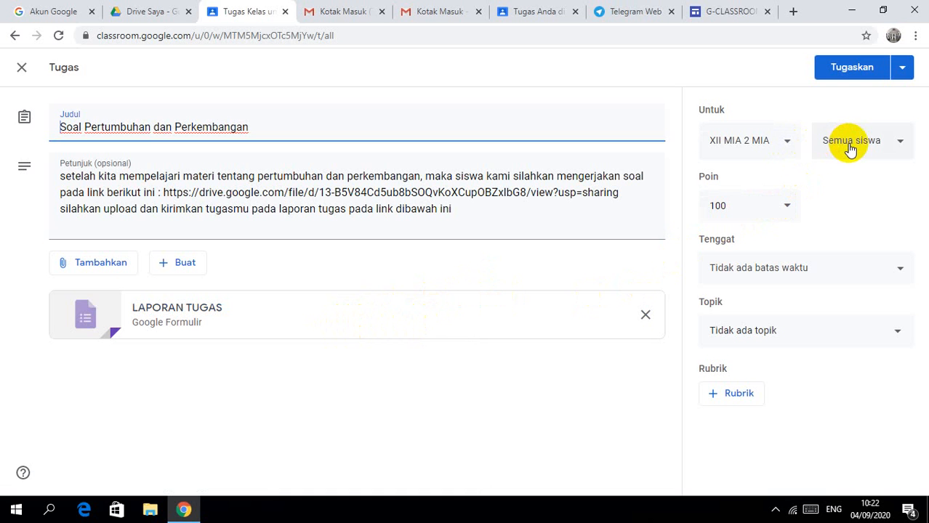
Step: Set the assignment's due date to Monday 7 Sep at 23.59
{"action": "left_click", "coordinate": [895, 273]}
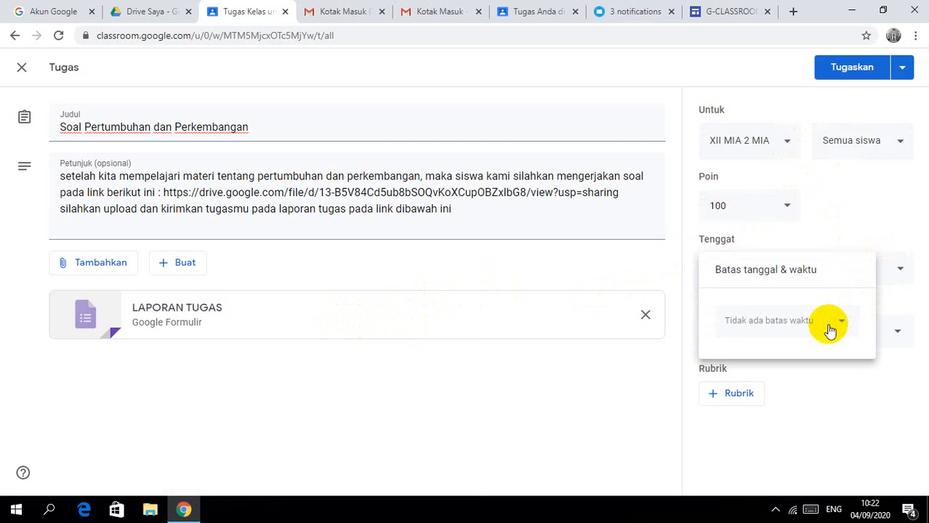
{"action": "left_click", "coordinate": [794, 324]}
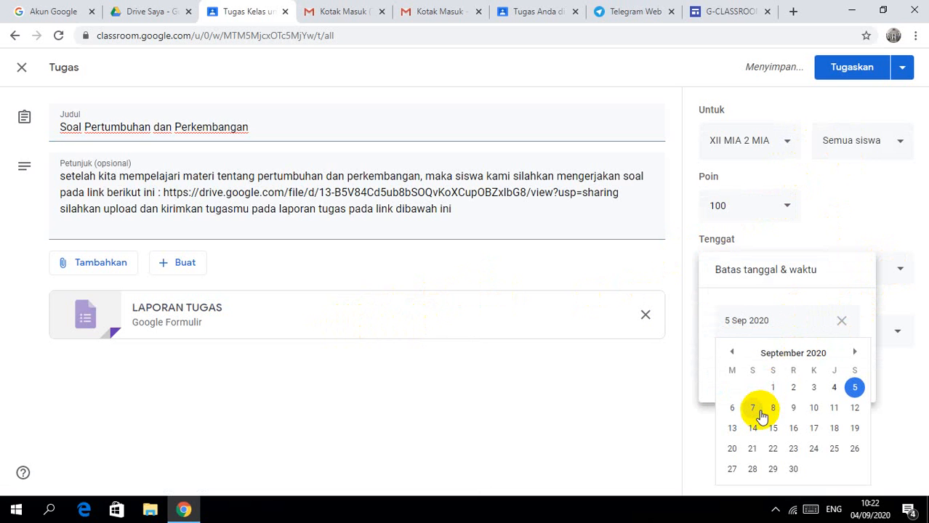
{"action": "left_click", "coordinate": [754, 411]}
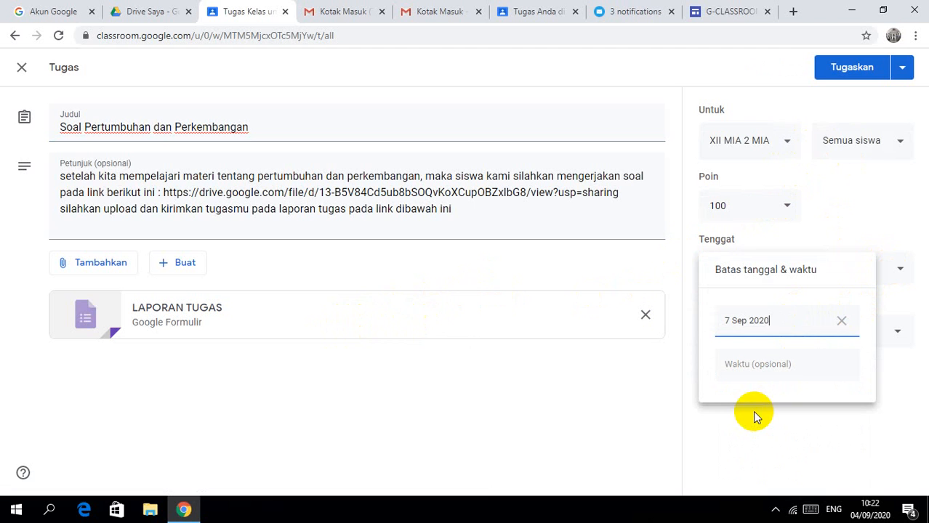
{"action": "left_click", "coordinate": [809, 374]}
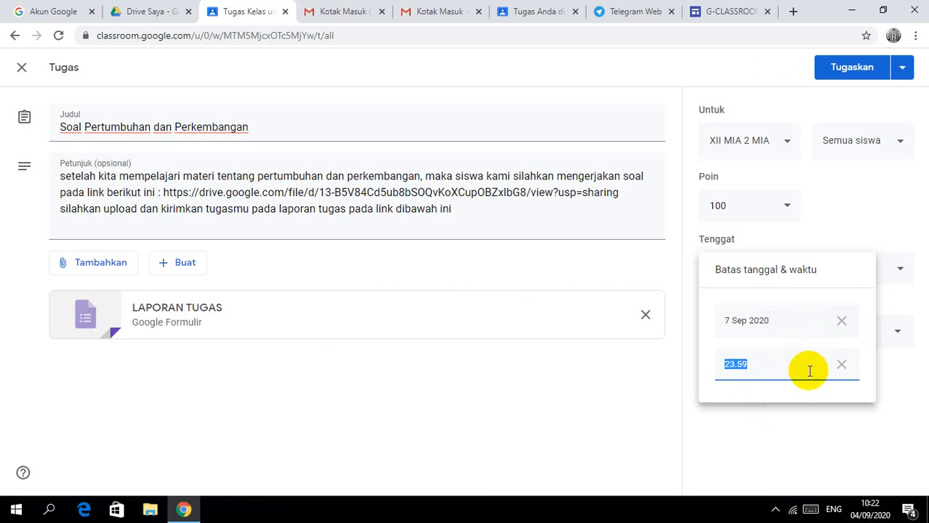
{"action": "left_click", "coordinate": [797, 422]}
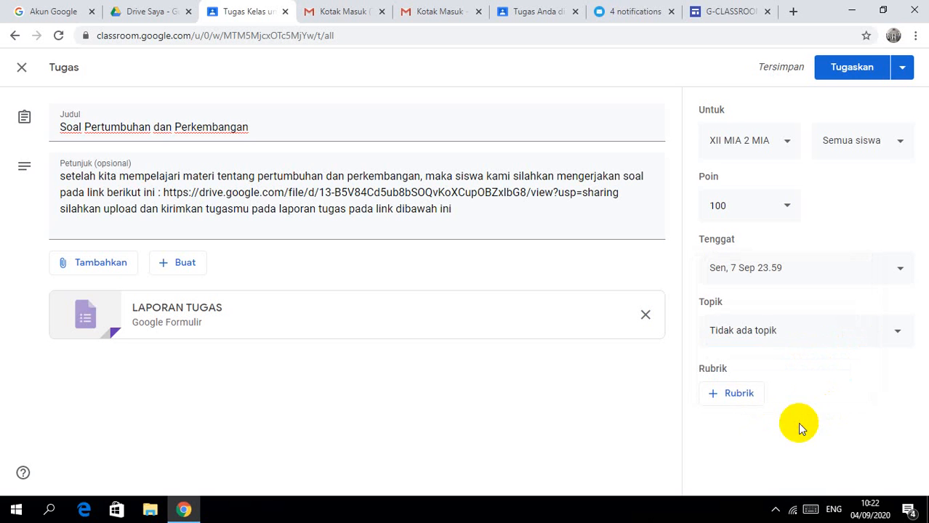
Step: Create the new topic 'Pertumbuhan dan perkembangan', capitalizing its first letter
{"action": "left_click", "coordinate": [895, 334]}
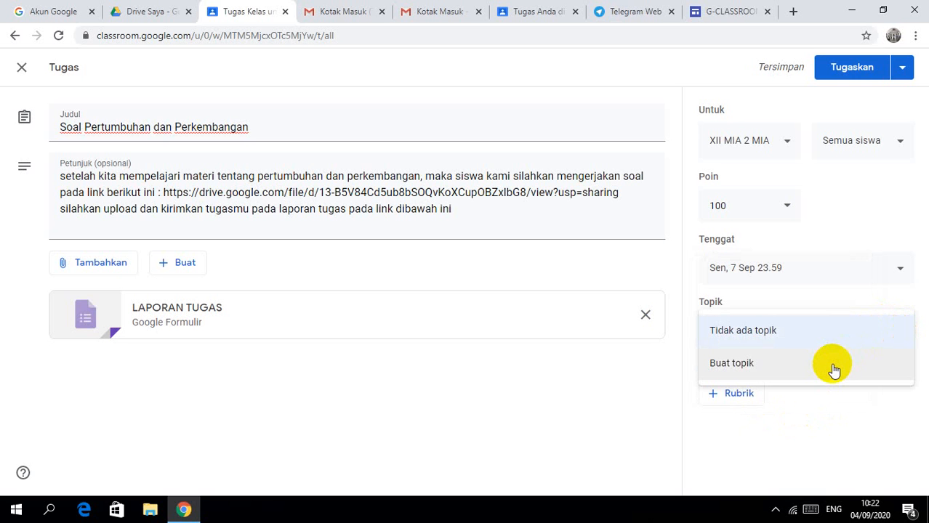
{"action": "left_click", "coordinate": [900, 420]}
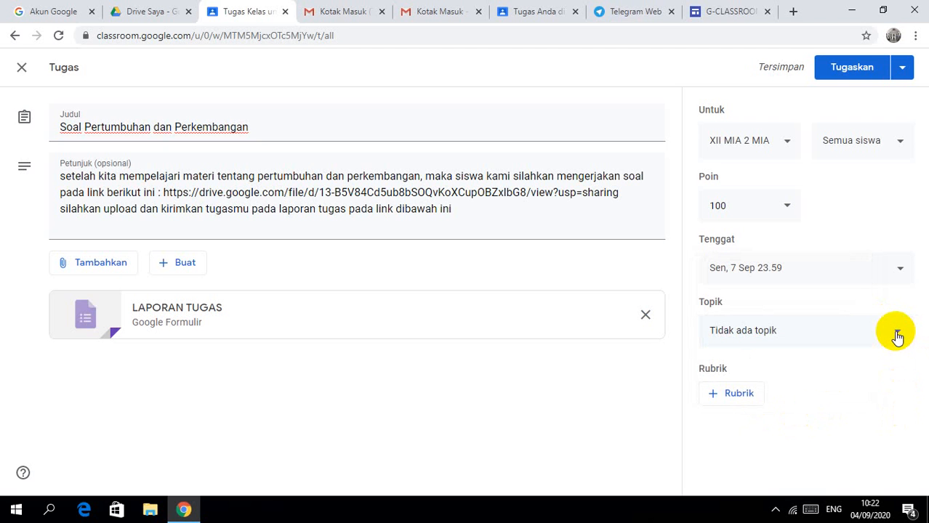
{"action": "left_click", "coordinate": [813, 341]}
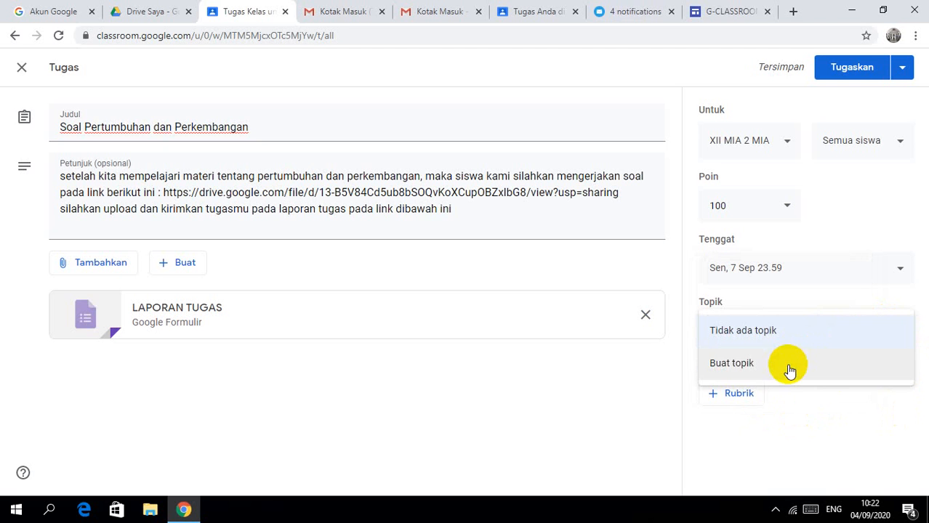
{"action": "left_click", "coordinate": [786, 363]}
{"action": "type", "text": "per"}
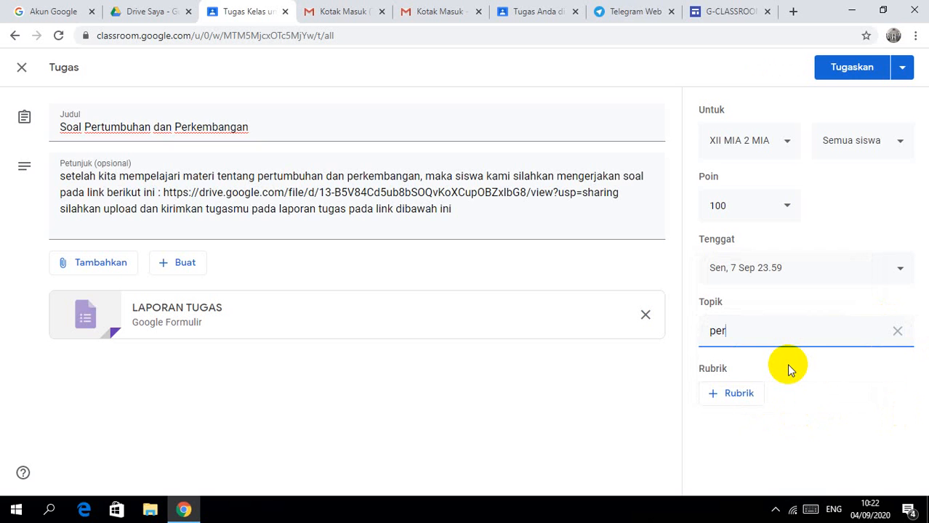
{"action": "type", "text": "tumbuhan "}
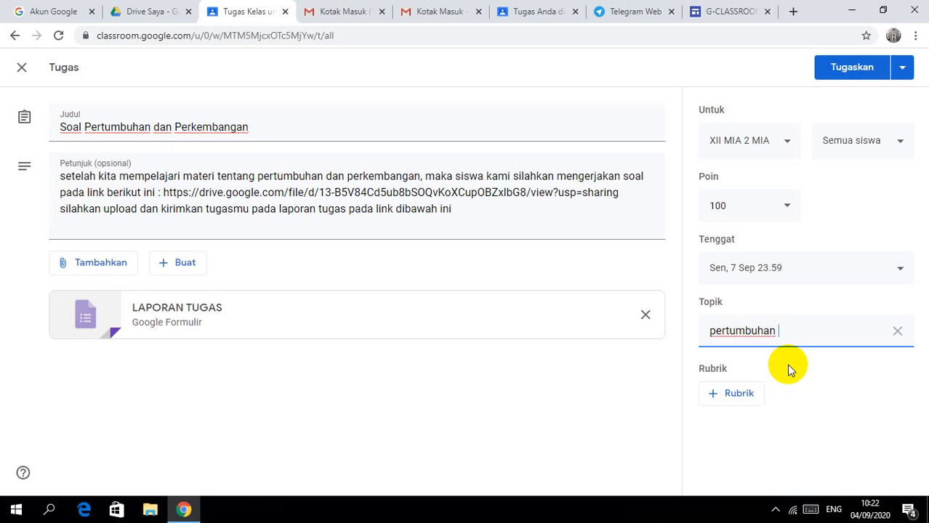
{"action": "type", "text": "dan perkembangan"}
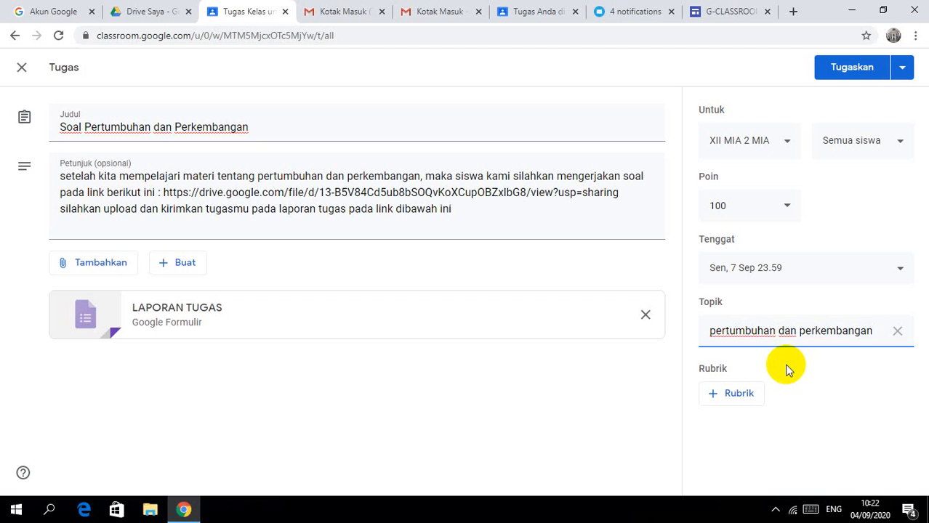
{"action": "left_click", "coordinate": [715, 333]}
{"action": "key", "text": "BackSpace"}
{"action": "type", "text": "P"}
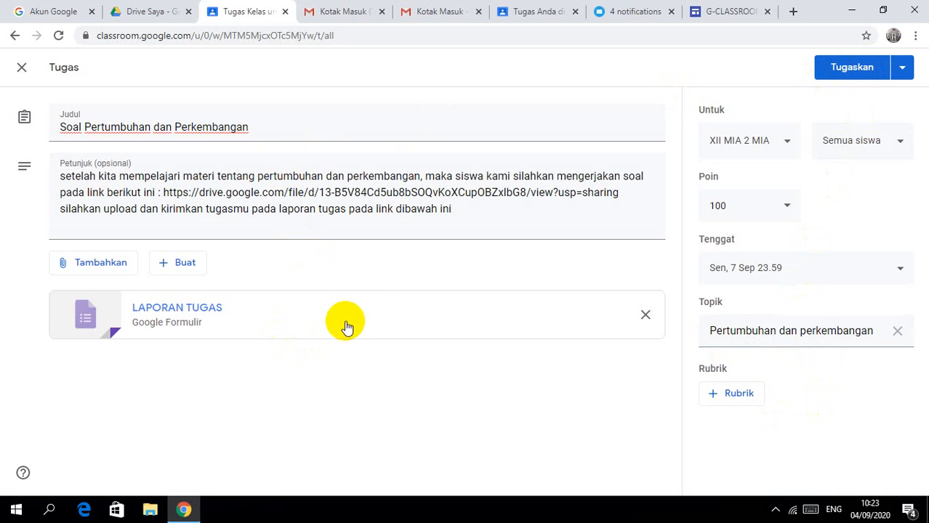
Step: Assign the task with Tugaskan and confirm it for the 11 students
{"action": "left_click", "coordinate": [826, 65]}
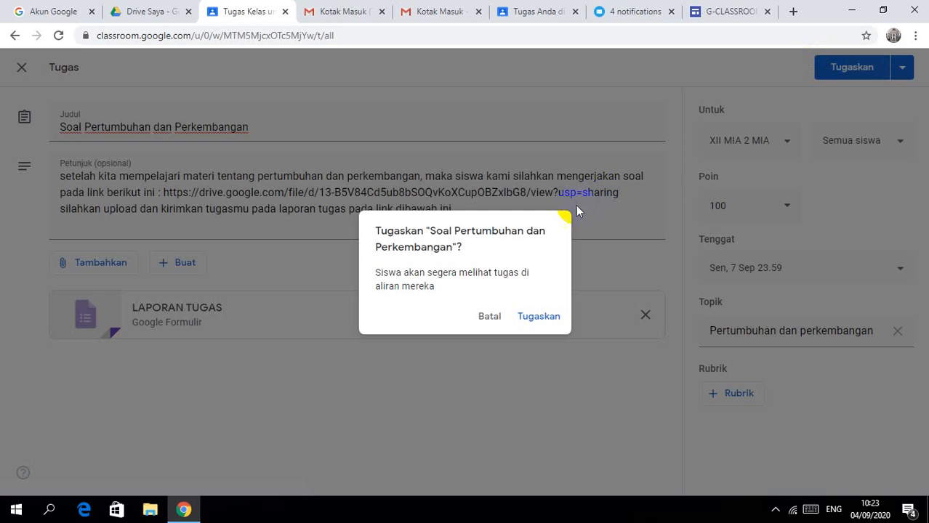
{"action": "left_click", "coordinate": [537, 319]}
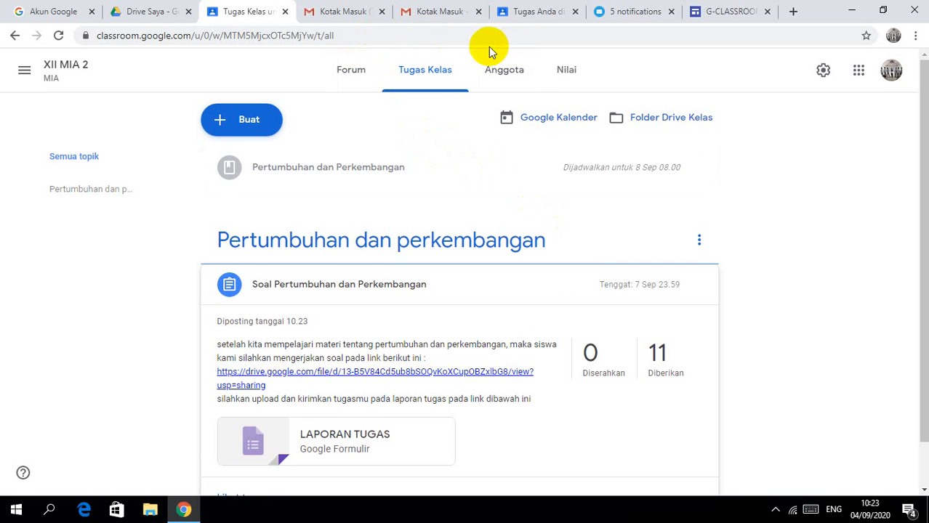
Step: As the student, open XII MIA 2's Tugas Kelas and expand the new assignment's details
{"action": "left_click", "coordinate": [520, 16]}
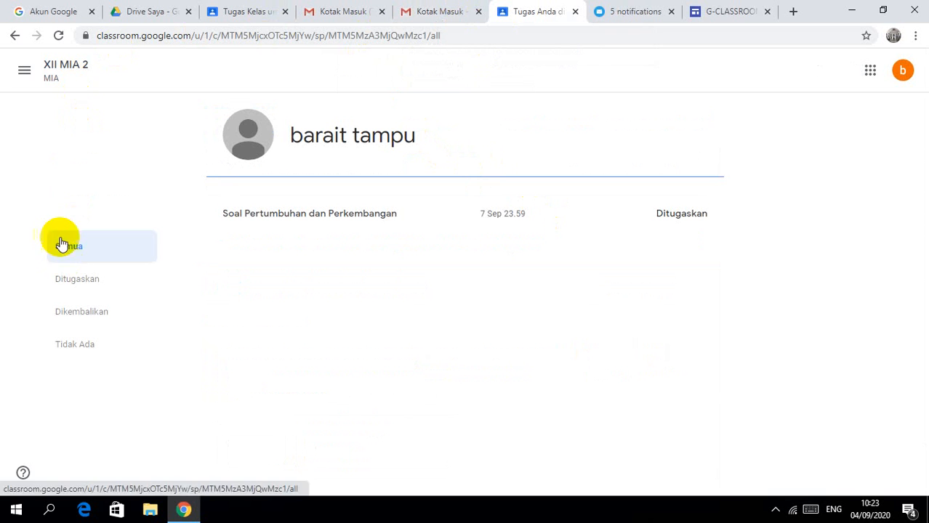
{"action": "left_click", "coordinate": [22, 71]}
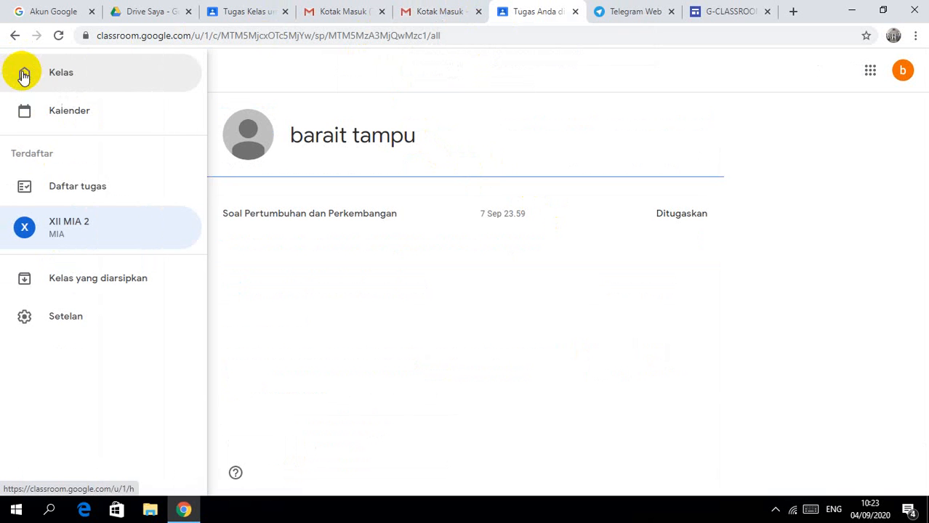
{"action": "left_click", "coordinate": [58, 231]}
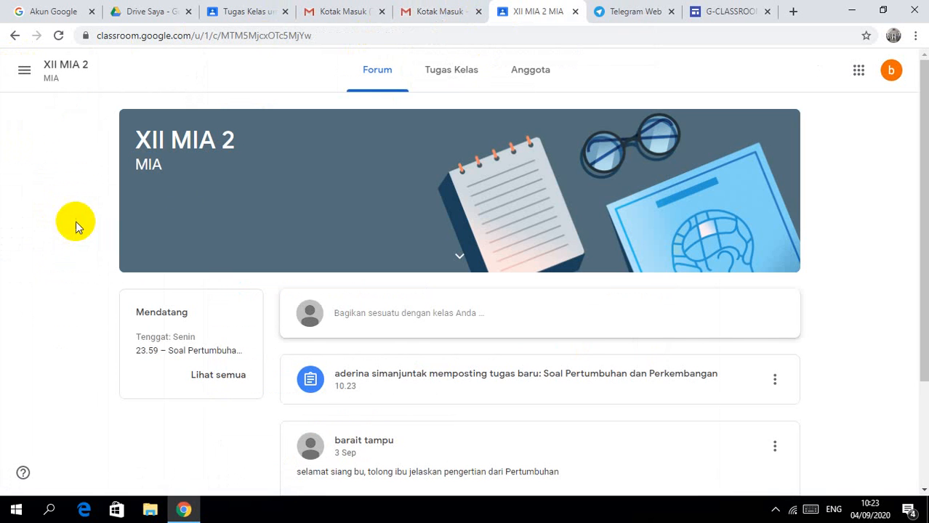
{"action": "left_click", "coordinate": [443, 77]}
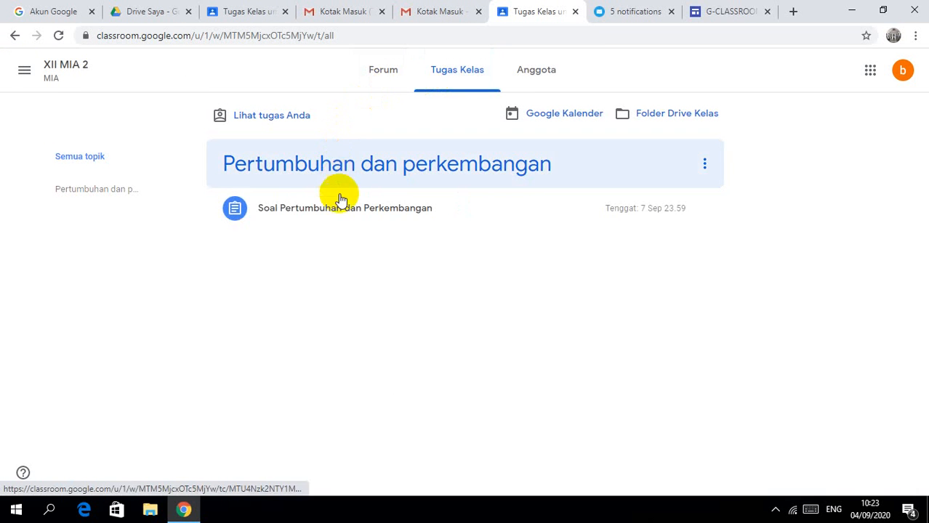
{"action": "left_click", "coordinate": [341, 211]}
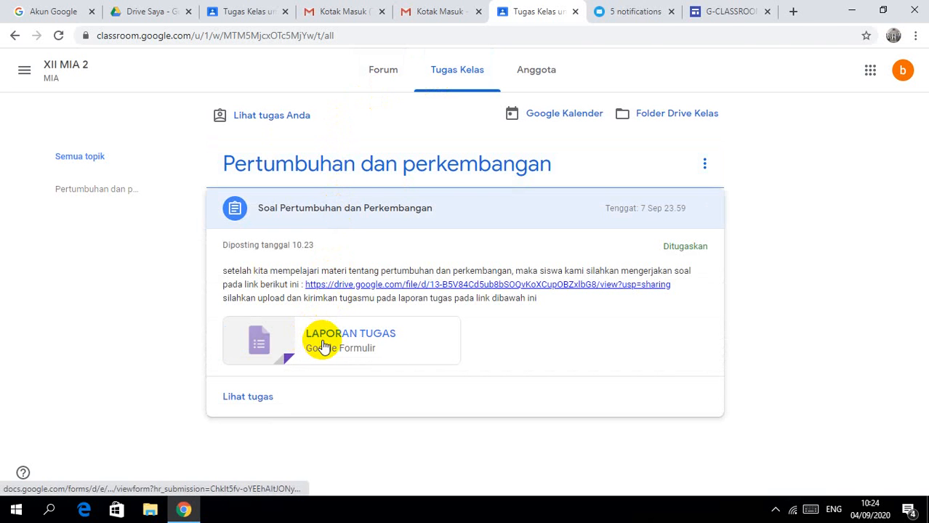
Step: Open the attached LAPORAN TUGAS form, then return to the Tugas Kelas tab
{"action": "left_click", "coordinate": [321, 341]}
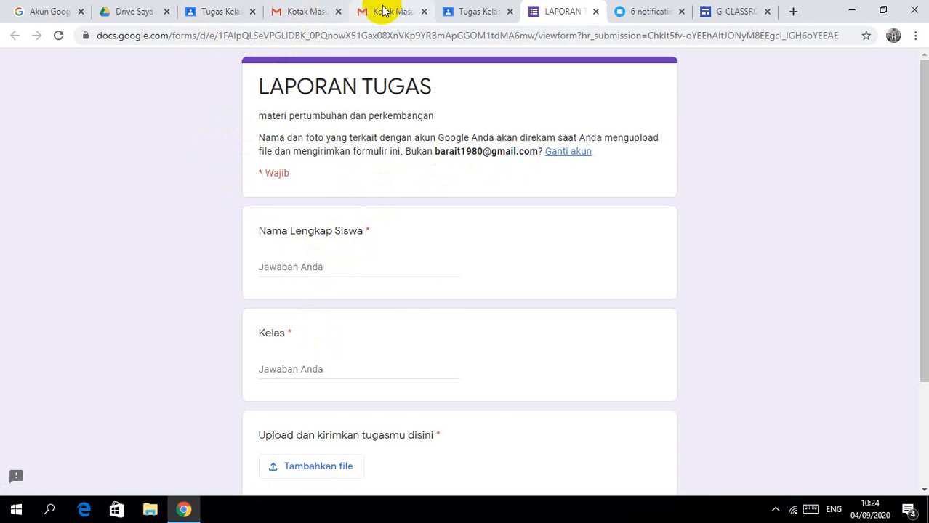
{"action": "left_click", "coordinate": [460, 14]}
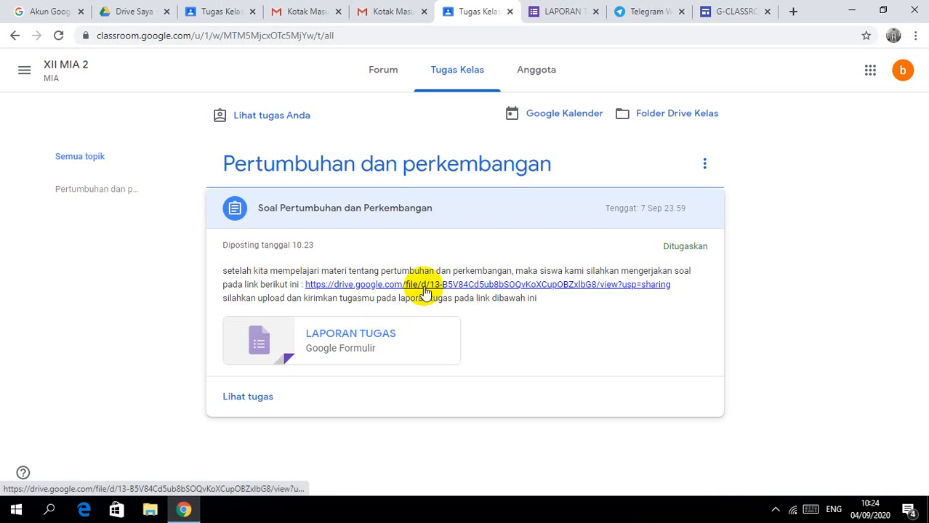
Step: View the linked Drive question document, close it, and open the LAPORAN TUGAS form
{"action": "left_click", "coordinate": [425, 293]}
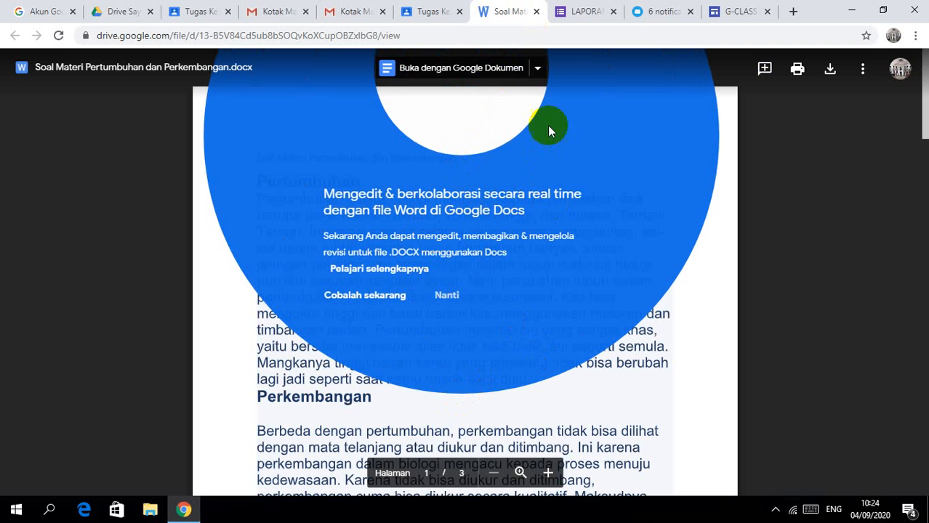
{"action": "left_click", "coordinate": [538, 13]}
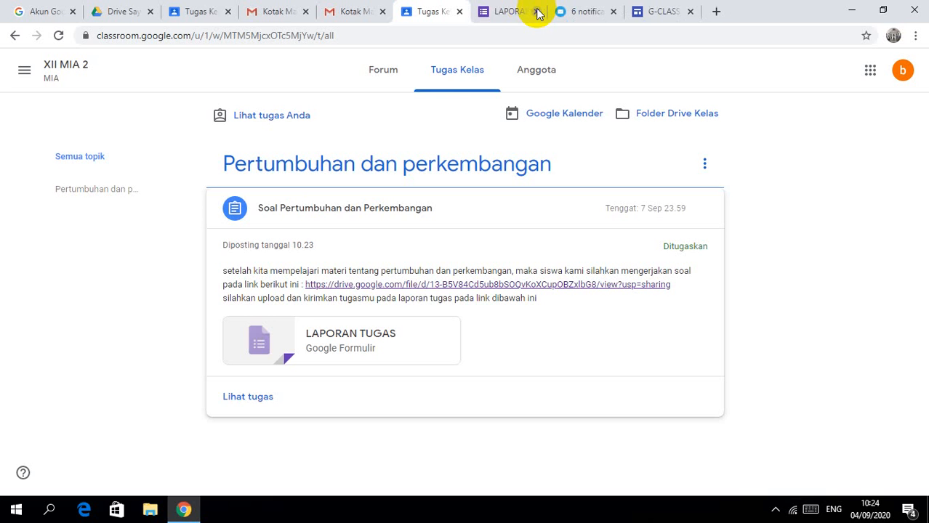
{"action": "left_click", "coordinate": [354, 336]}
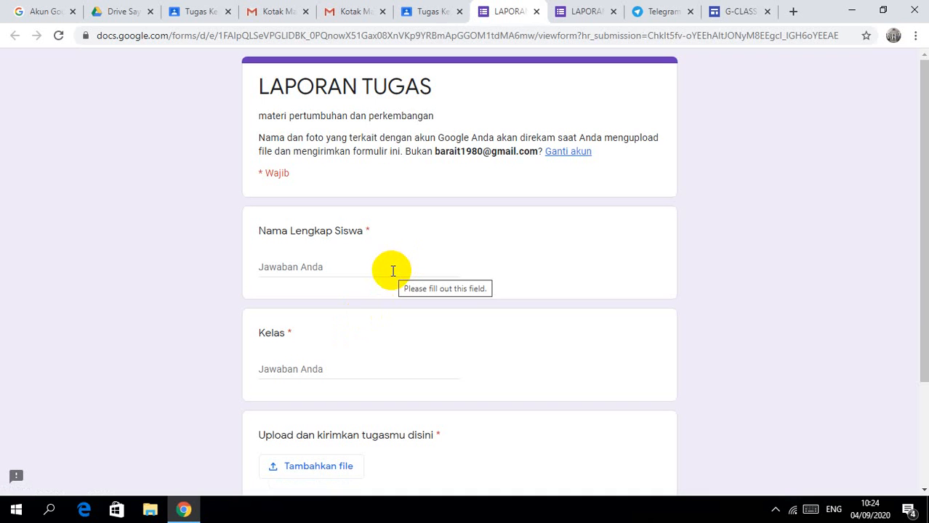
Step: Enter the student's full name in the Nama Lengkap Siswa field, retyping it after a typo
{"action": "left_click", "coordinate": [338, 272]}
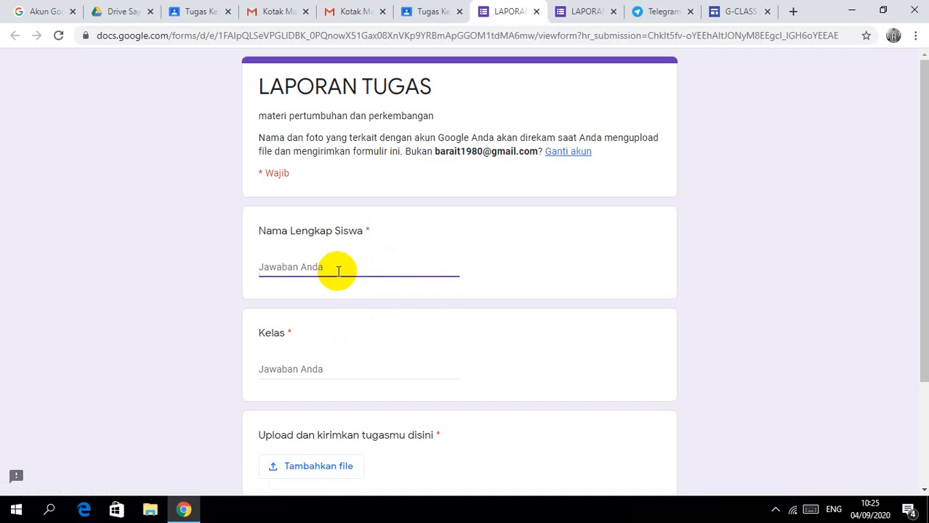
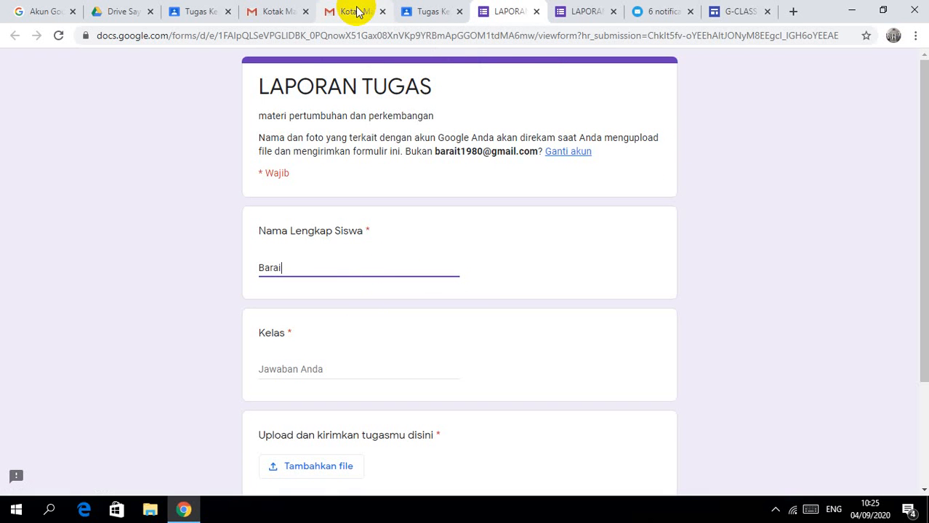
{"action": "key", "text": "BackSpace"}
{"action": "key", "text": "BackSpace"}
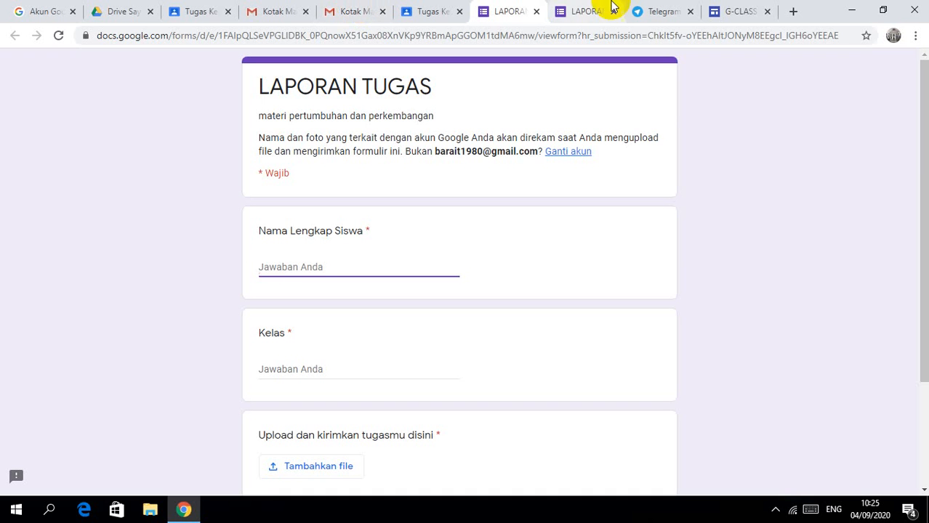
{"action": "left_click", "coordinate": [363, 18]}
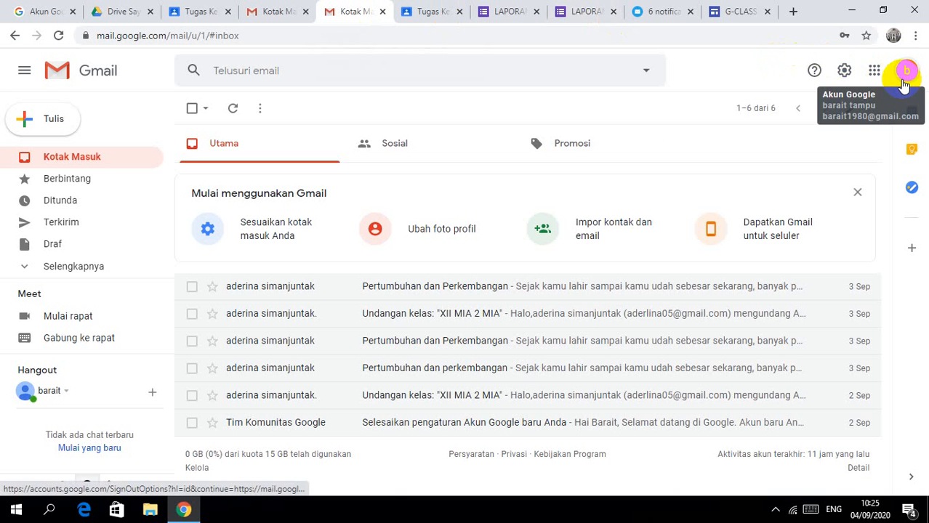
{"action": "left_click", "coordinate": [426, 10]}
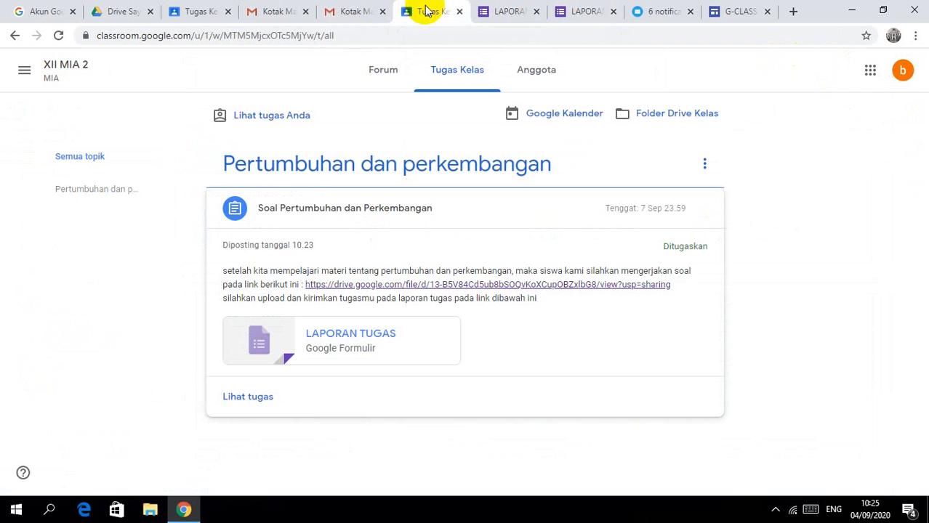
{"action": "left_click", "coordinate": [505, 11]}
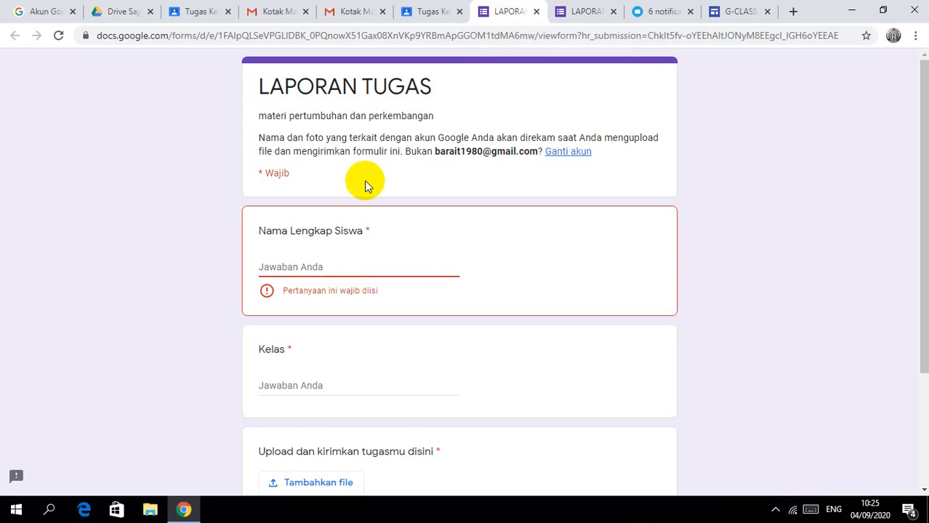
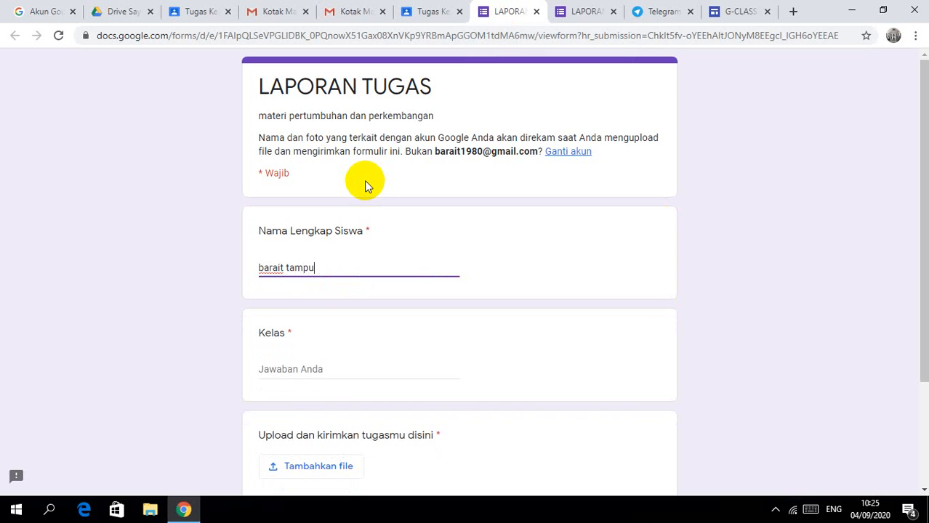
Step: Fill in the Kelas field with the class Xii Mia 2
{"action": "left_click", "coordinate": [284, 365]}
{"action": "type", "text": "x"}
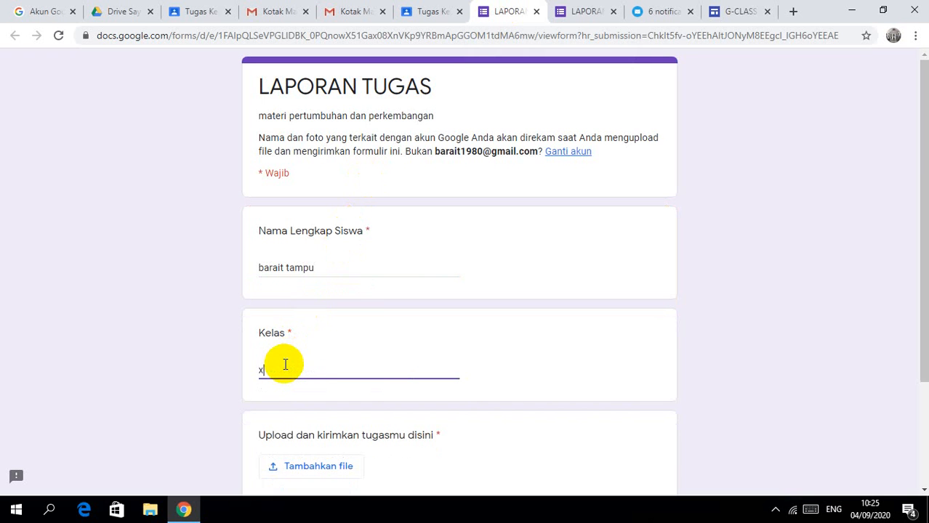
{"action": "type", "text": "ii"}
{"action": "key", "text": "BackSpace"}
{"action": "key", "text": "BackSpace"}
{"action": "key", "text": "BackSpace"}
{"action": "type", "text": "xii"}
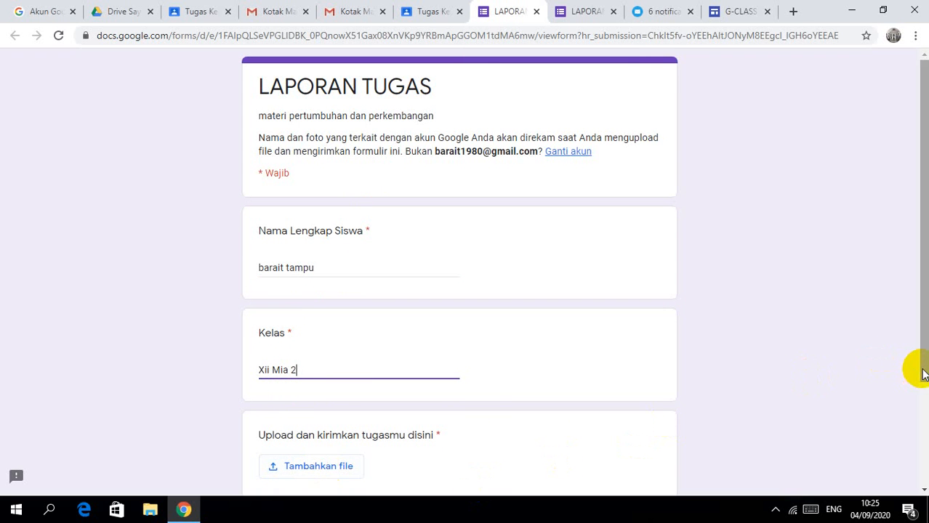
{"action": "left_click_drag", "start_coordinate": [923, 374], "coordinate": [920, 389]}
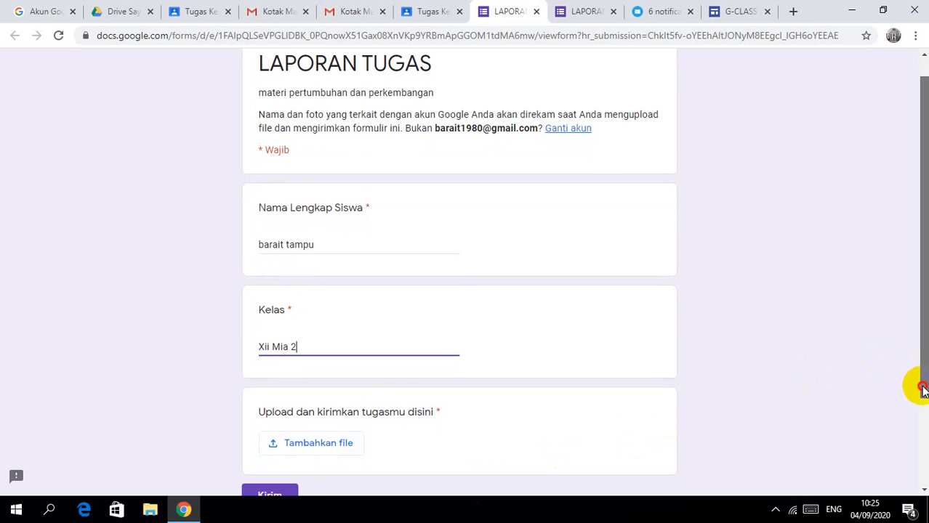
Step: Upload jawaban Materi Pertumbuhan dan Perkembangan.docx from the computer to the upload question
{"action": "left_click", "coordinate": [327, 441]}
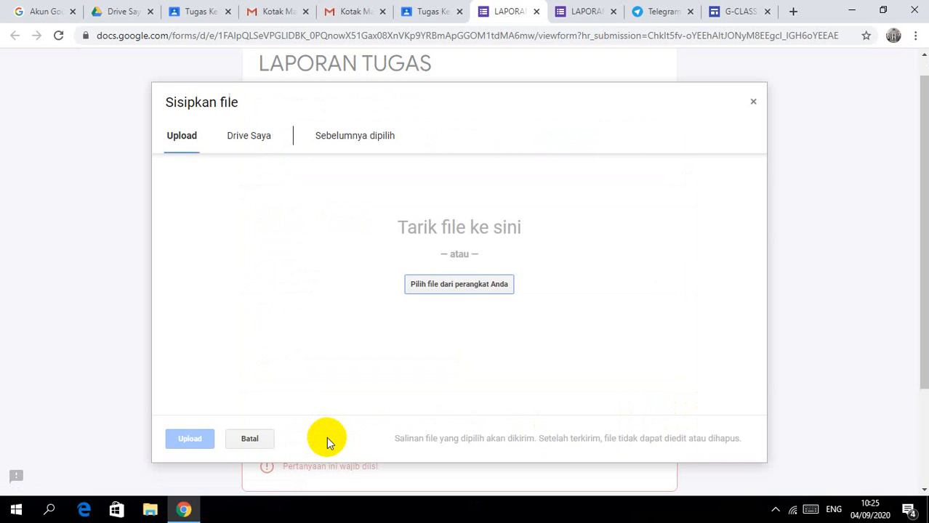
{"action": "left_click", "coordinate": [446, 286]}
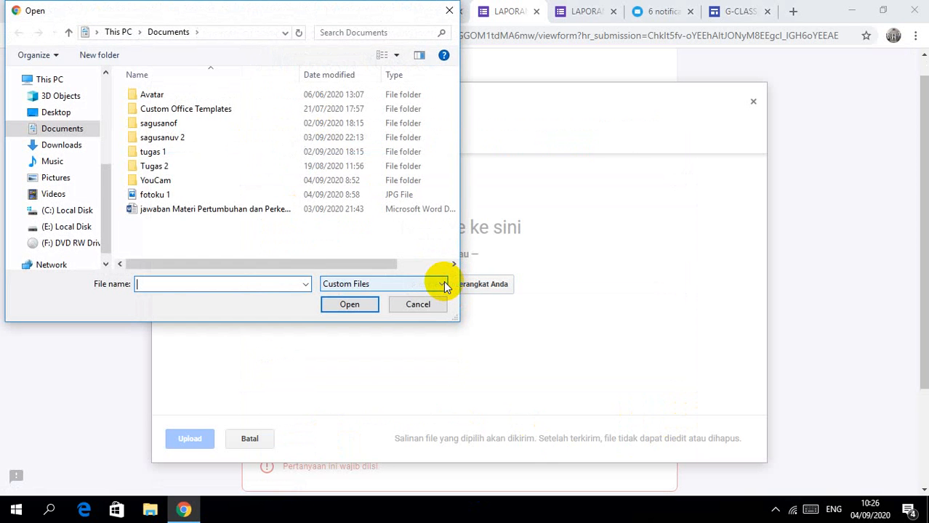
{"action": "left_click", "coordinate": [175, 212]}
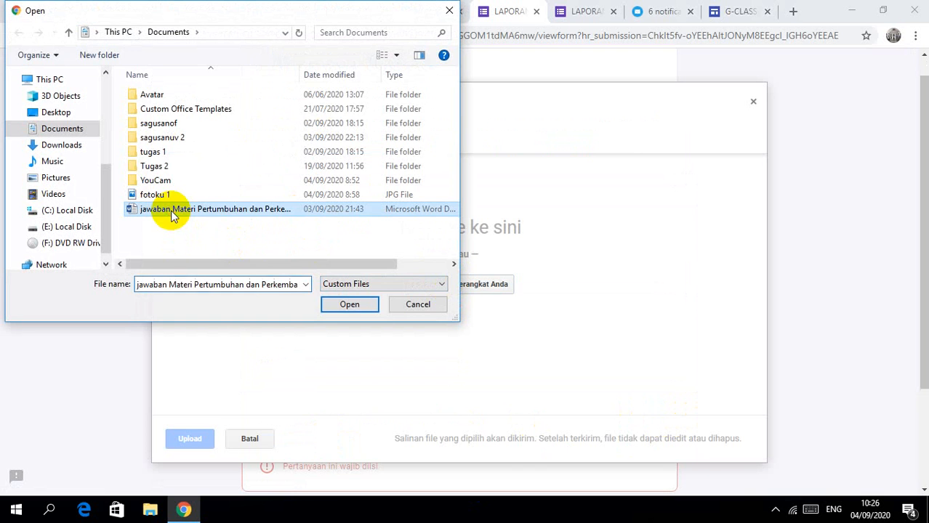
{"action": "left_click", "coordinate": [345, 304]}
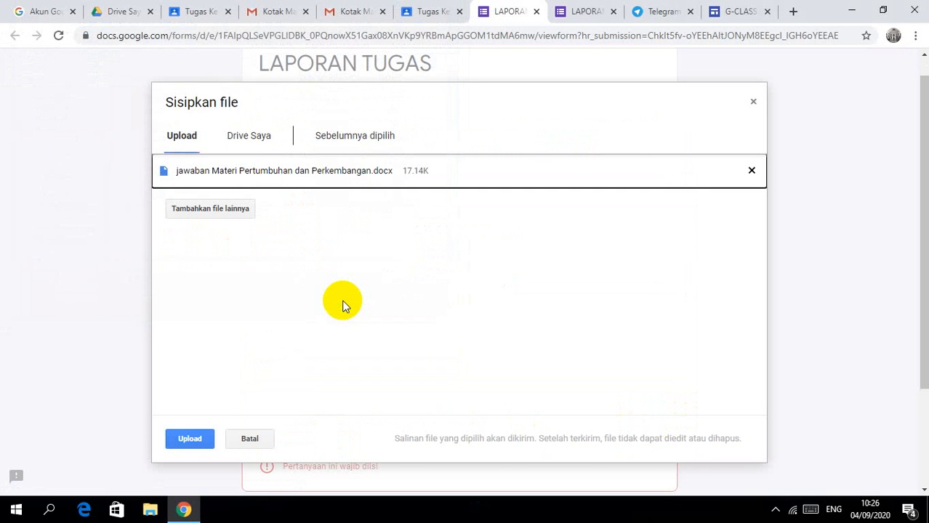
{"action": "left_click", "coordinate": [190, 438]}
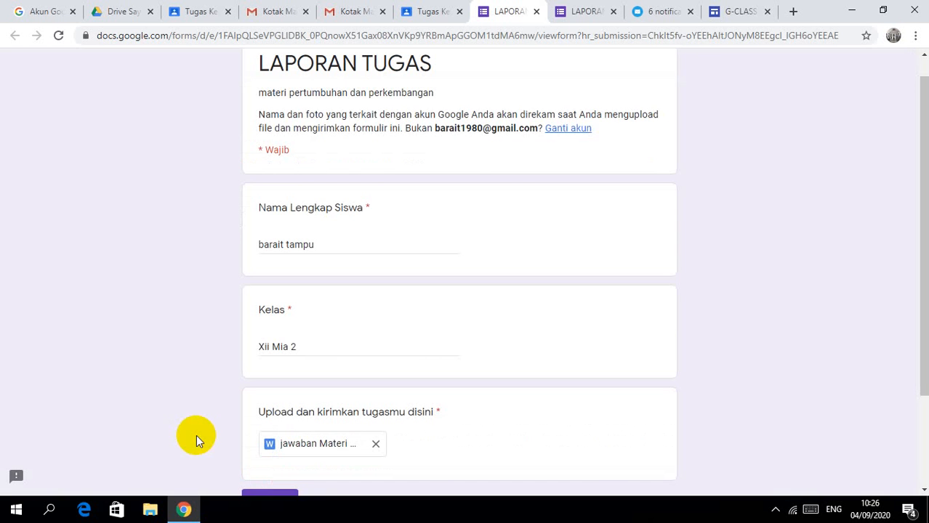
Step: Preview the attached answer file, then submit the completed LAPORAN TUGAS form
{"action": "left_click", "coordinate": [295, 442]}
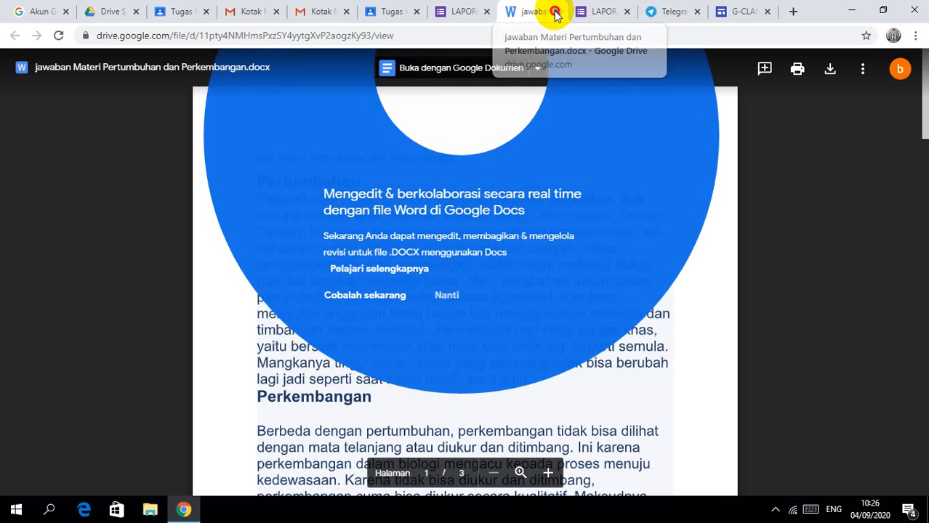
{"action": "left_click", "coordinate": [556, 12]}
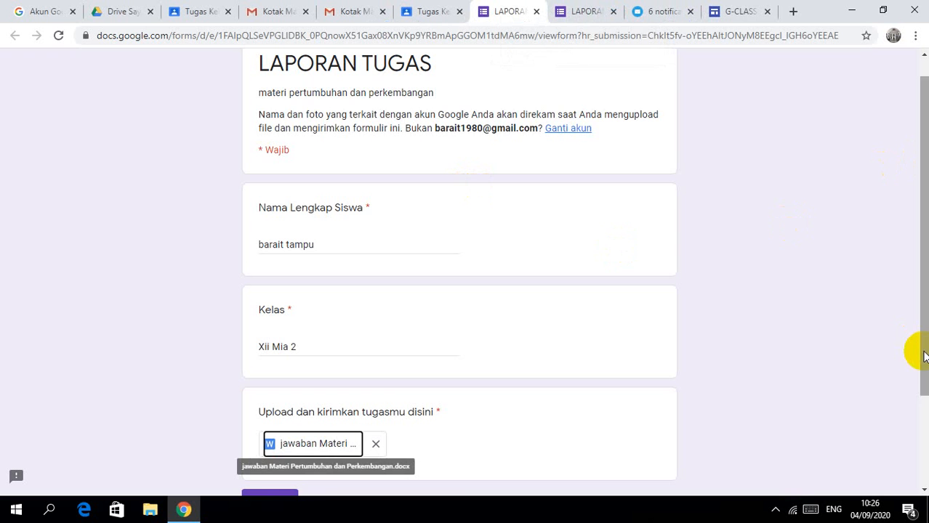
{"action": "left_click_drag", "start_coordinate": [919, 353], "coordinate": [916, 405]}
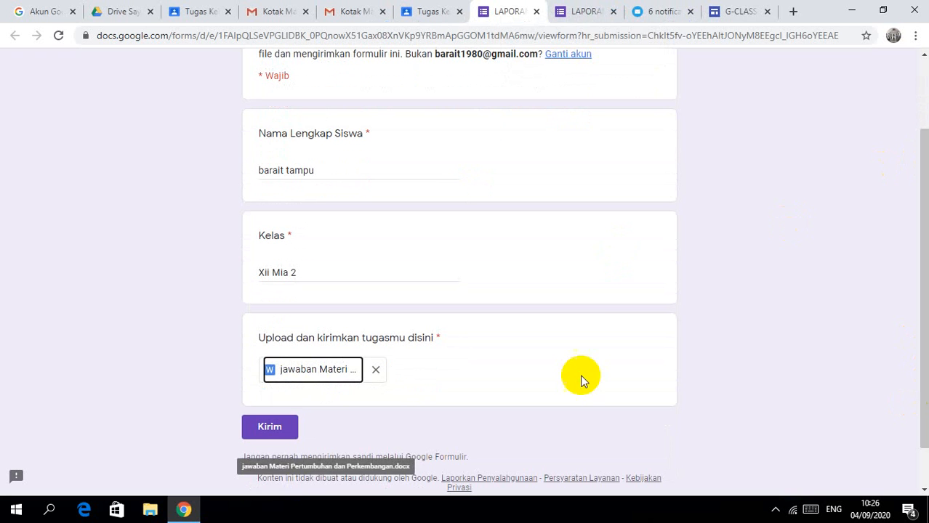
{"action": "left_click", "coordinate": [282, 428]}
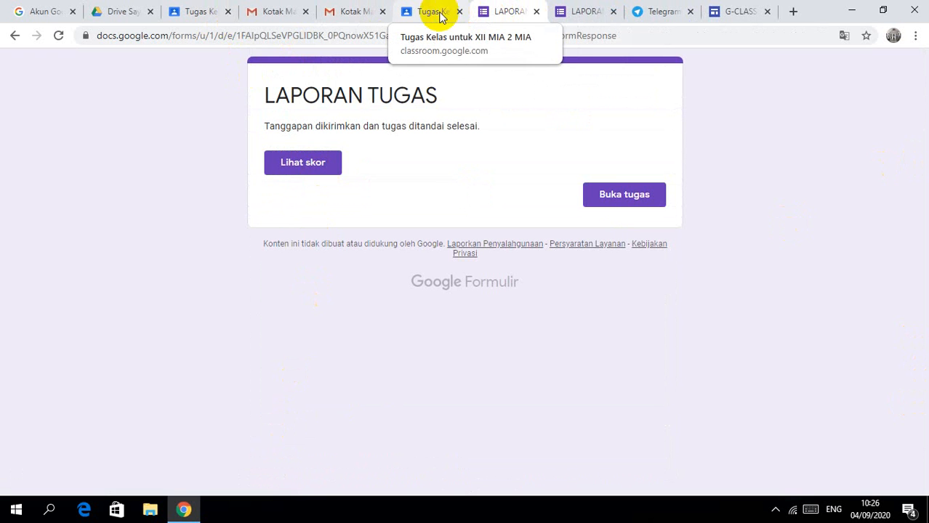
Step: Return to the Classroom tab and open the XII MIA 2 Nilai gradebook
{"action": "left_click", "coordinate": [196, 11]}
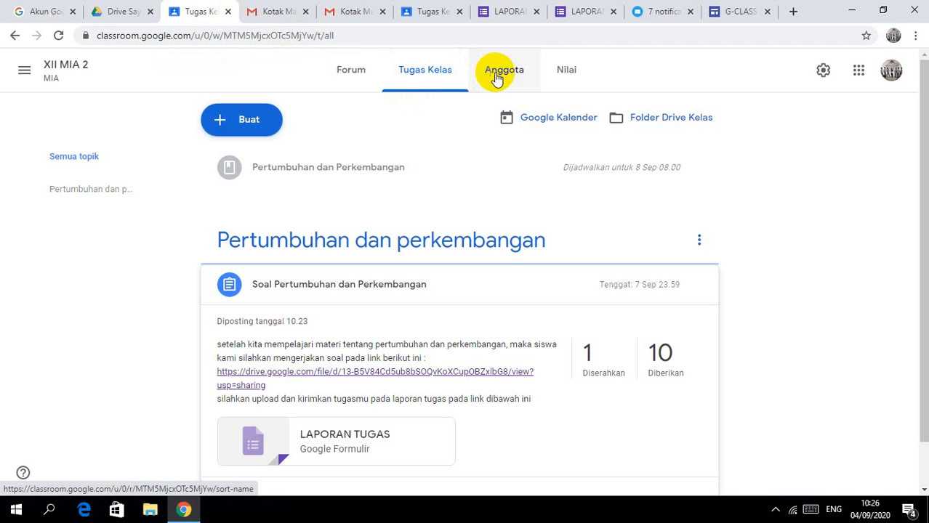
{"action": "left_click", "coordinate": [557, 73]}
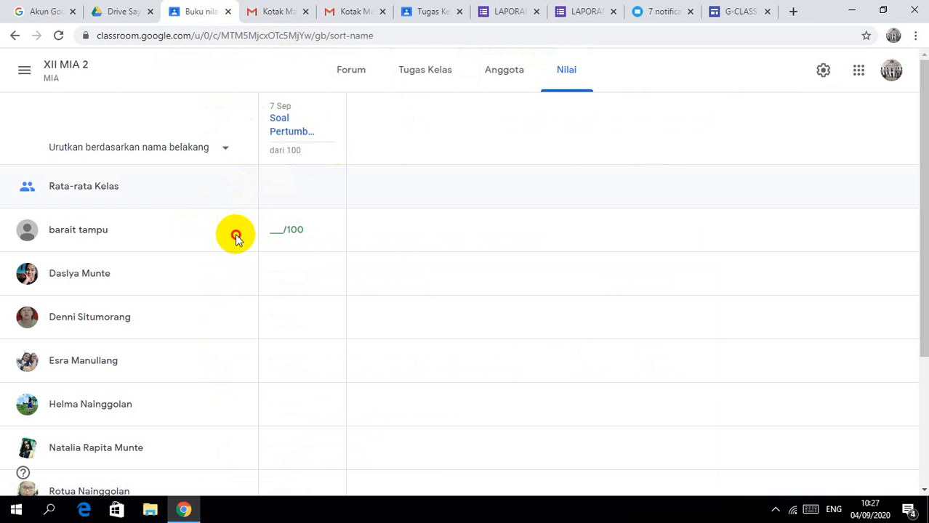
Step: Review the first student's work via Lihat kiriman, then enter a grade of 98/100
{"action": "left_click", "coordinate": [271, 229]}
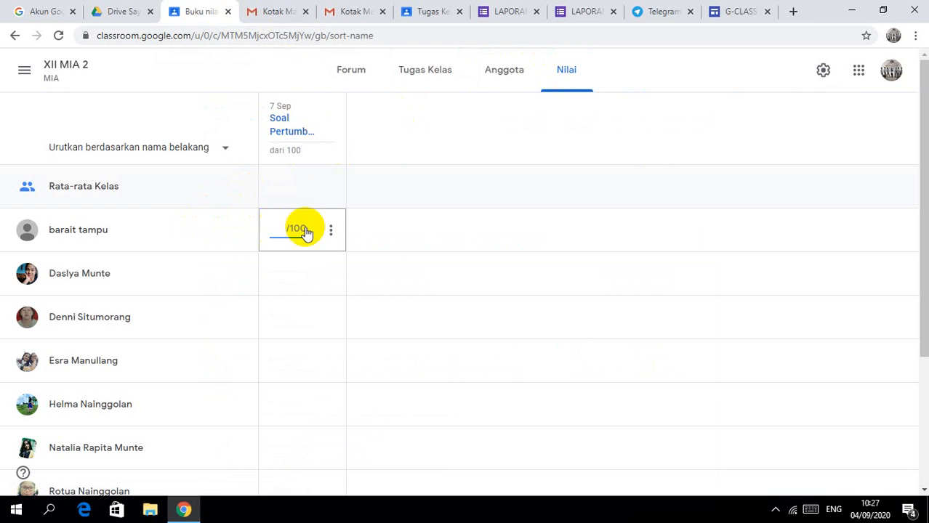
{"action": "left_click", "coordinate": [330, 229]}
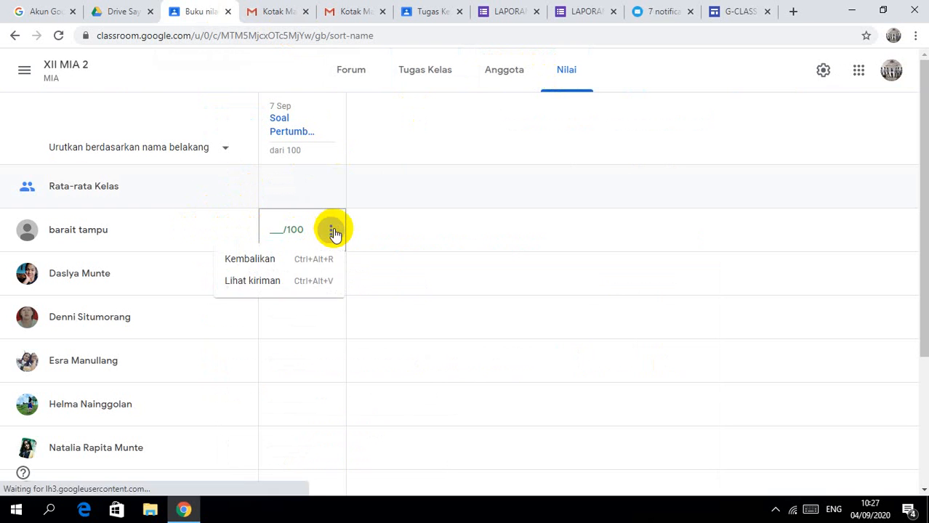
{"action": "left_click", "coordinate": [287, 283]}
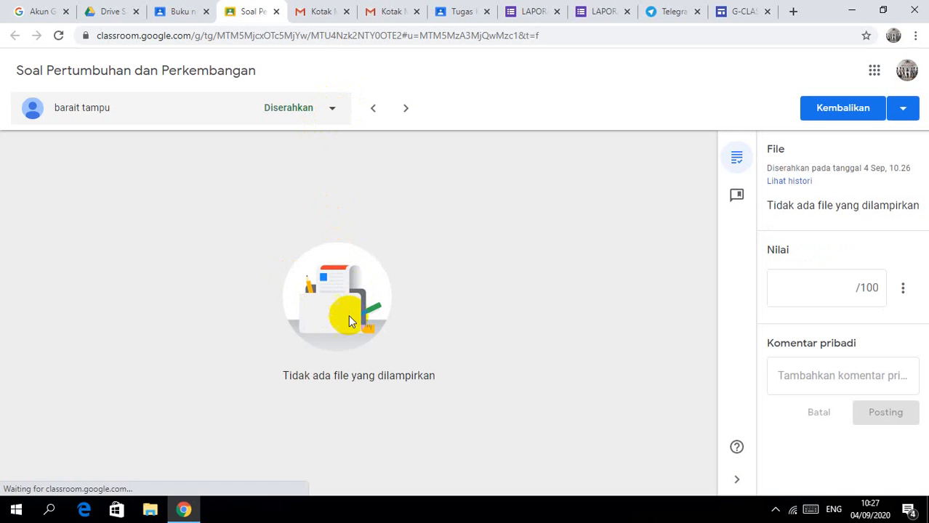
{"action": "left_click", "coordinate": [331, 109]}
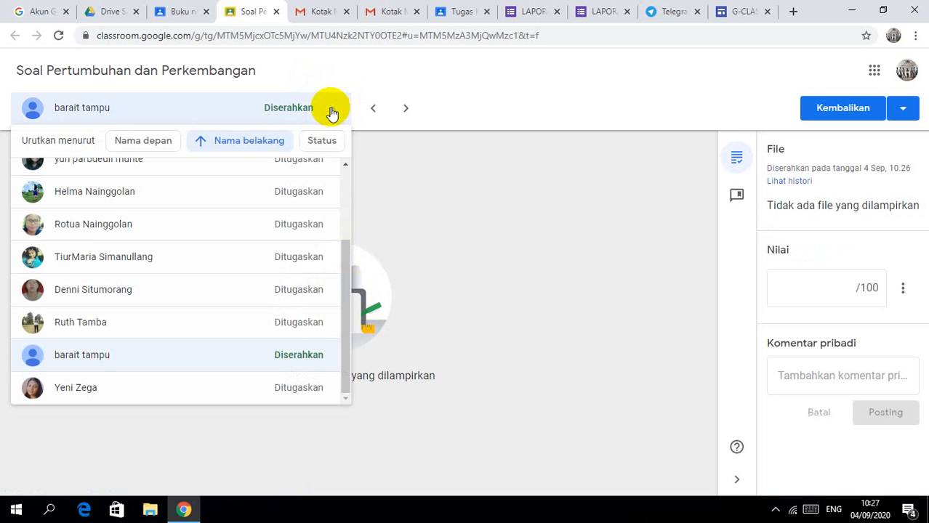
{"action": "left_click", "coordinate": [440, 265]}
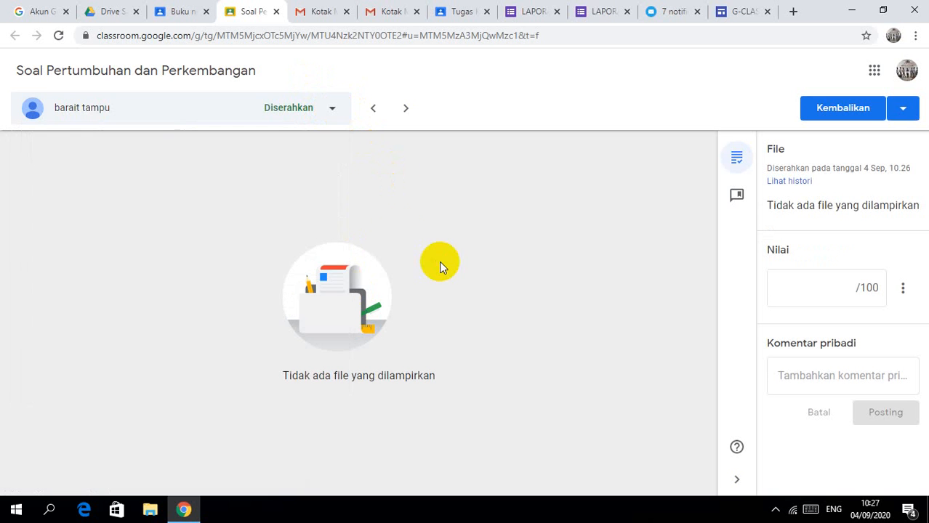
{"action": "left_click", "coordinate": [139, 113]}
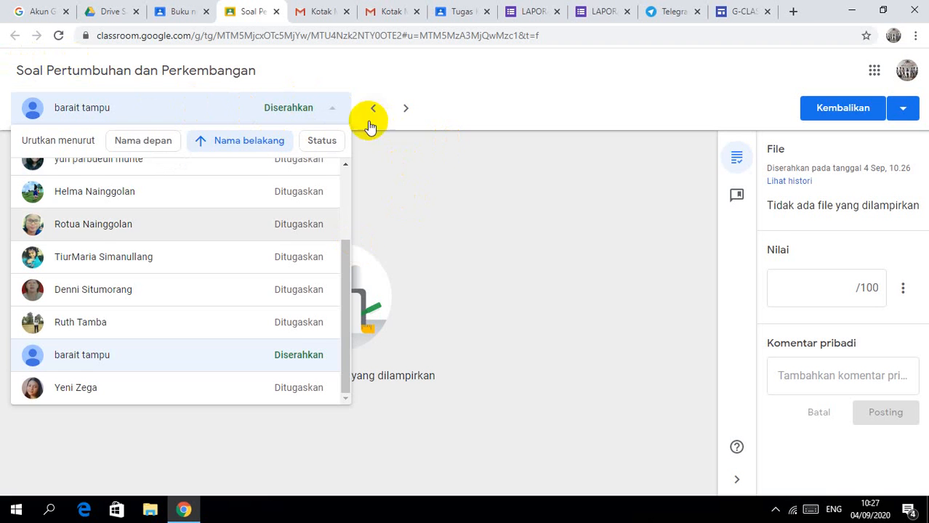
{"action": "left_click", "coordinate": [336, 114]}
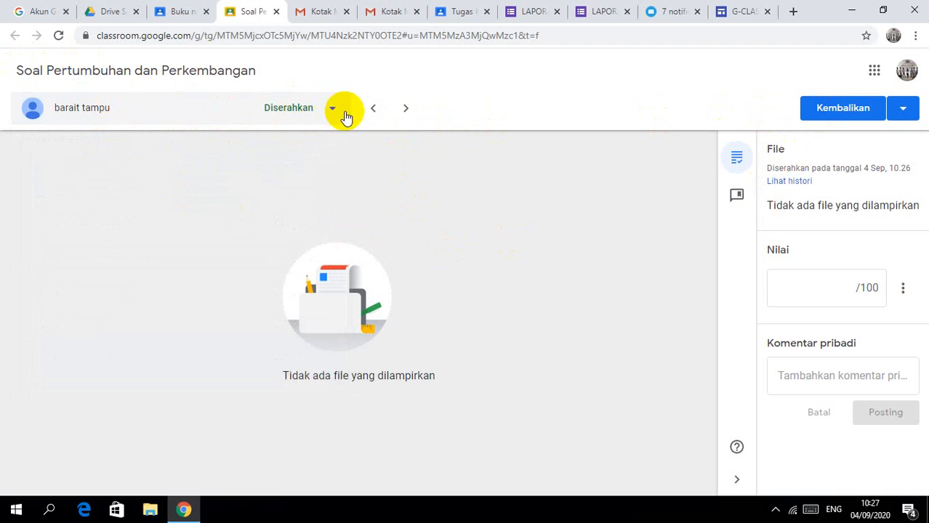
{"action": "left_click", "coordinate": [373, 114]}
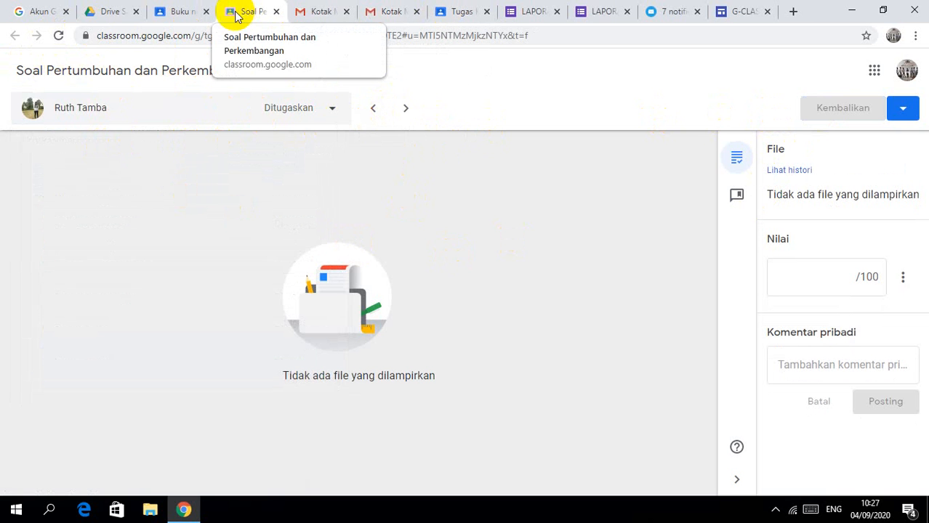
{"action": "left_click", "coordinate": [181, 16]}
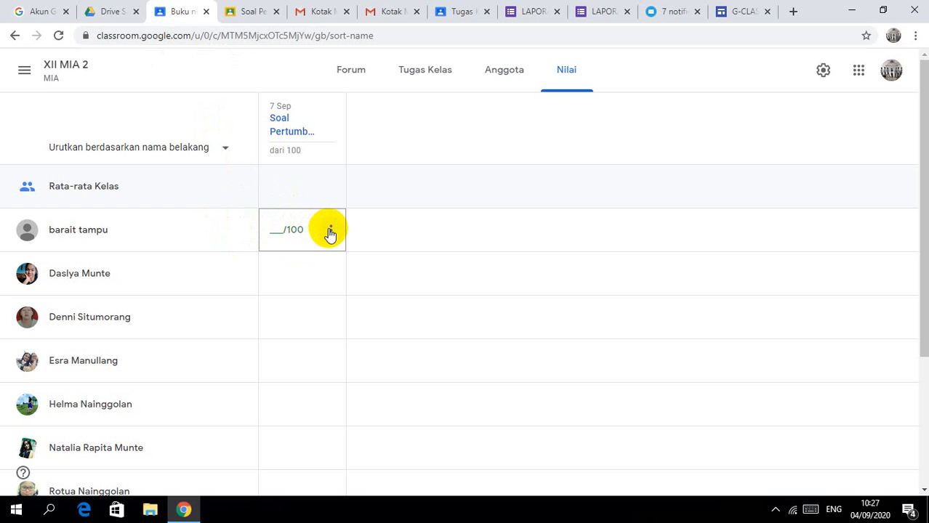
{"action": "left_click", "coordinate": [275, 227]}
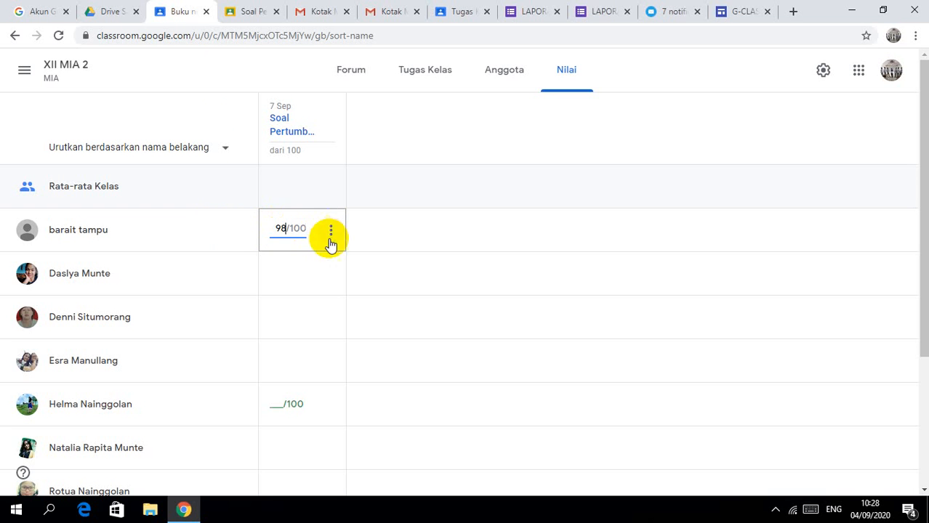
Step: Save the 98 grade and review the second student's submitted work, then return to the gradebook
{"action": "left_click", "coordinate": [278, 276]}
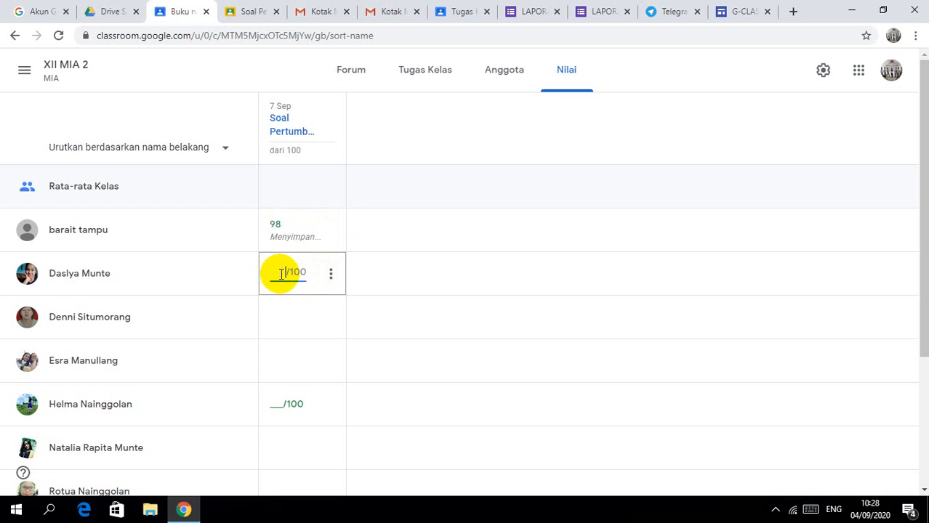
{"action": "left_click", "coordinate": [330, 278]}
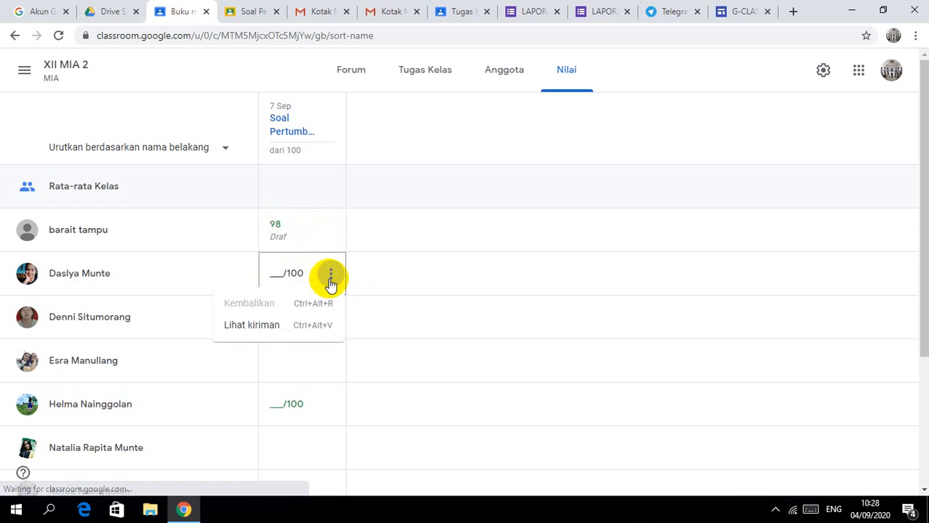
{"action": "left_click", "coordinate": [285, 326]}
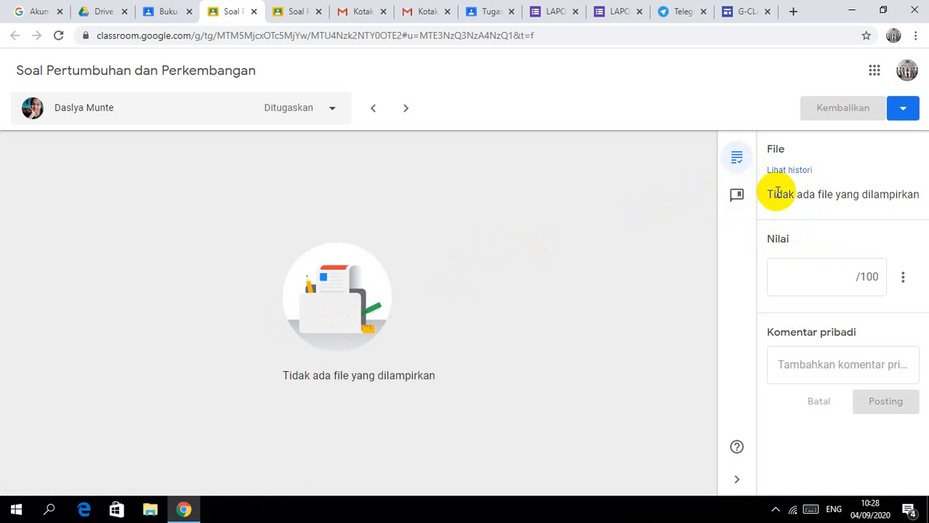
{"action": "left_click", "coordinate": [335, 112]}
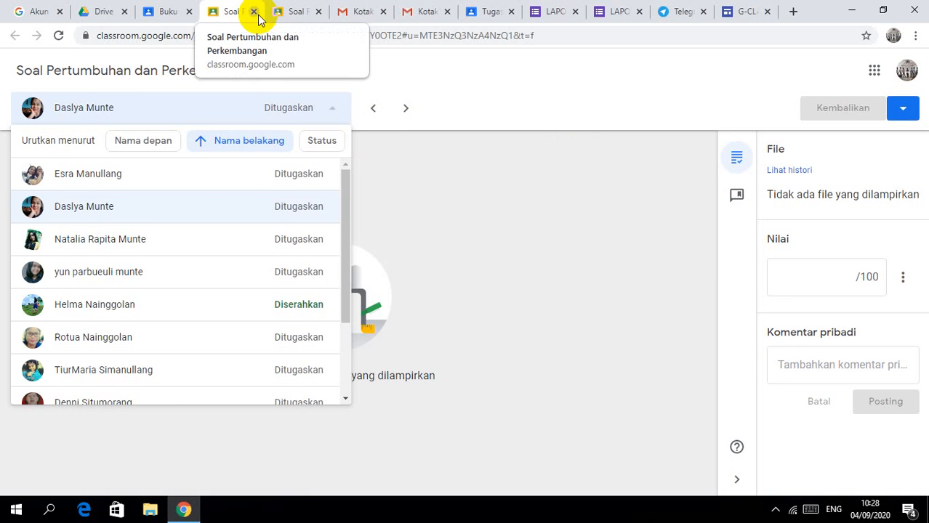
{"action": "left_click", "coordinate": [164, 13]}
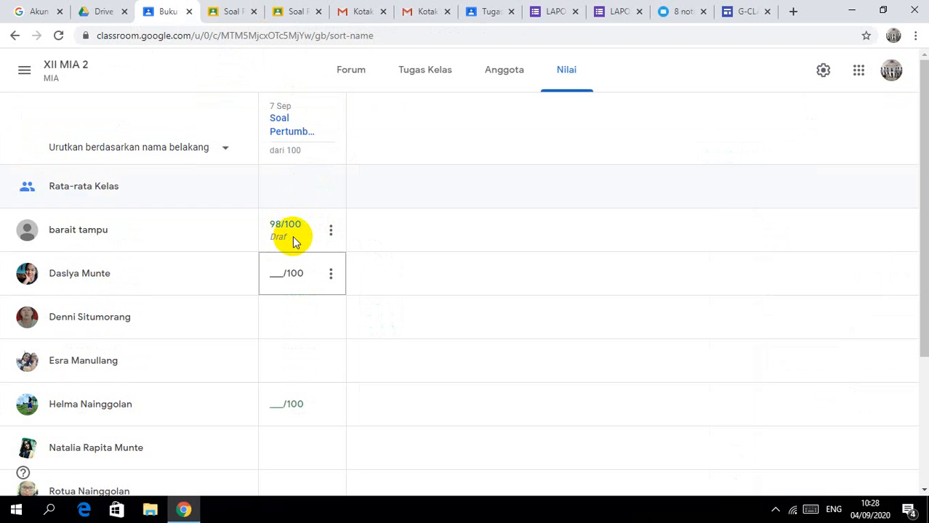
Step: Enter draft grades 96 and 95 for two more students, then go to the Tugas Kelas page
{"action": "left_click", "coordinate": [277, 274]}
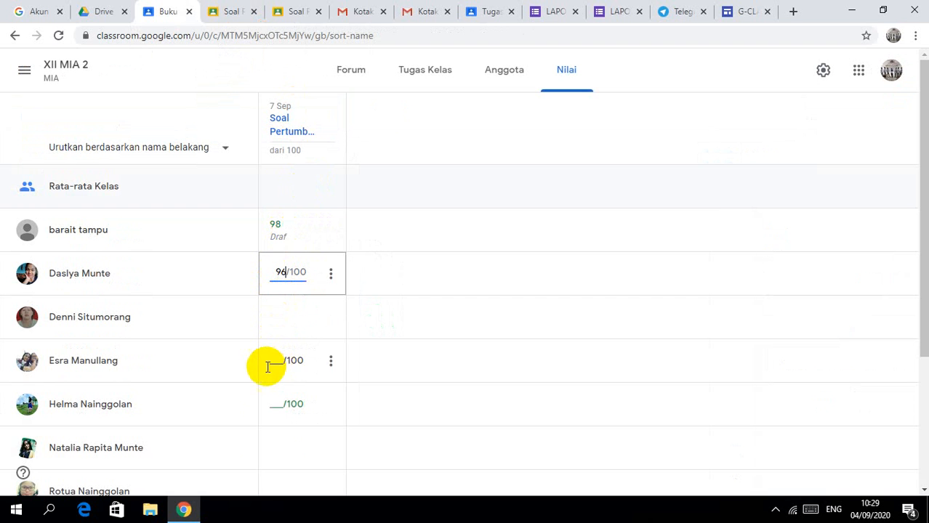
{"action": "left_click", "coordinate": [277, 408]}
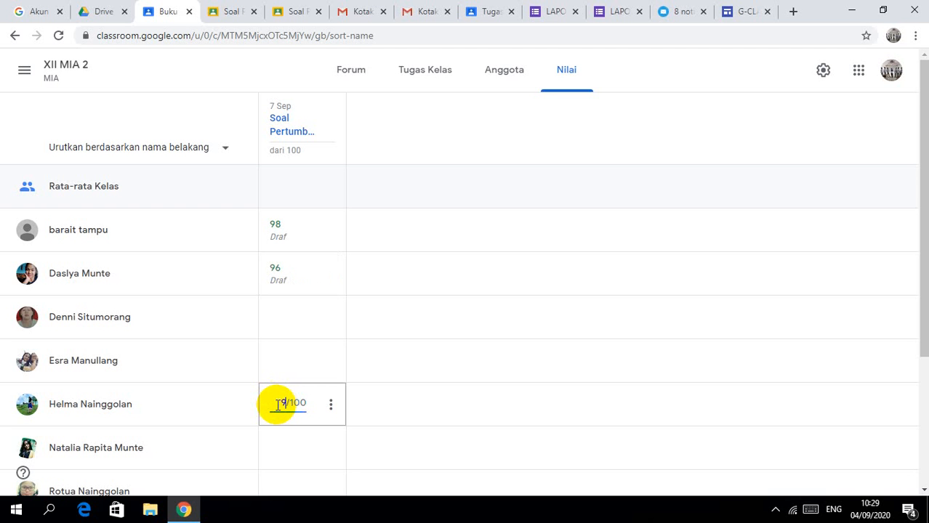
{"action": "type", "text": "95"}
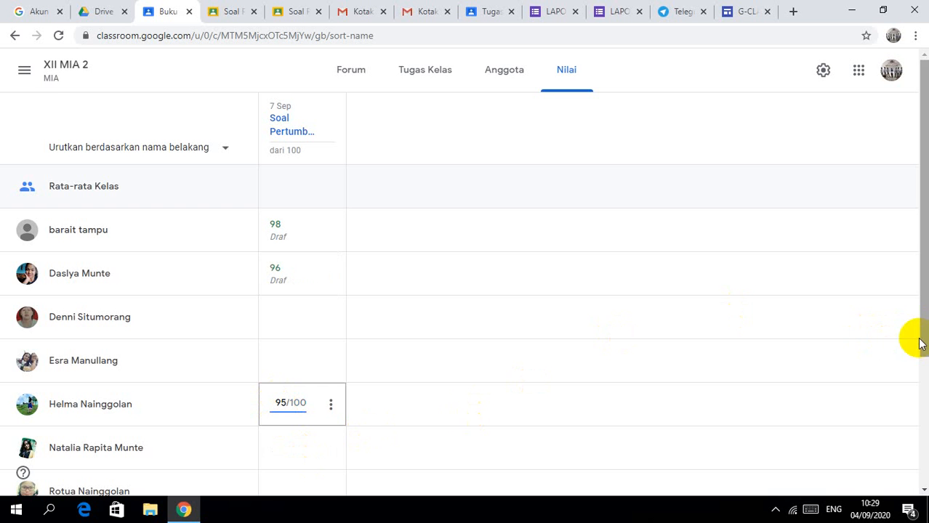
{"action": "left_click_drag", "start_coordinate": [919, 333], "coordinate": [919, 380]}
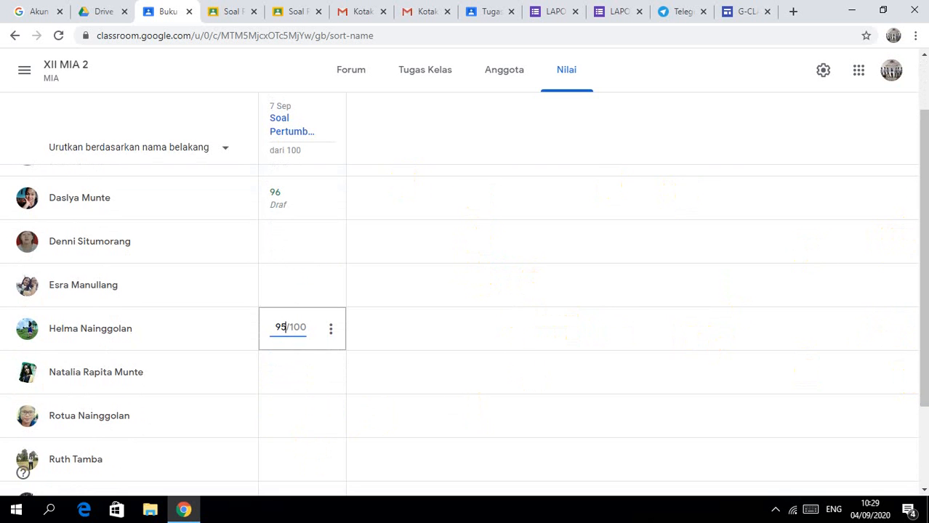
{"action": "left_click_drag", "start_coordinate": [917, 172], "coordinate": [918, 119]}
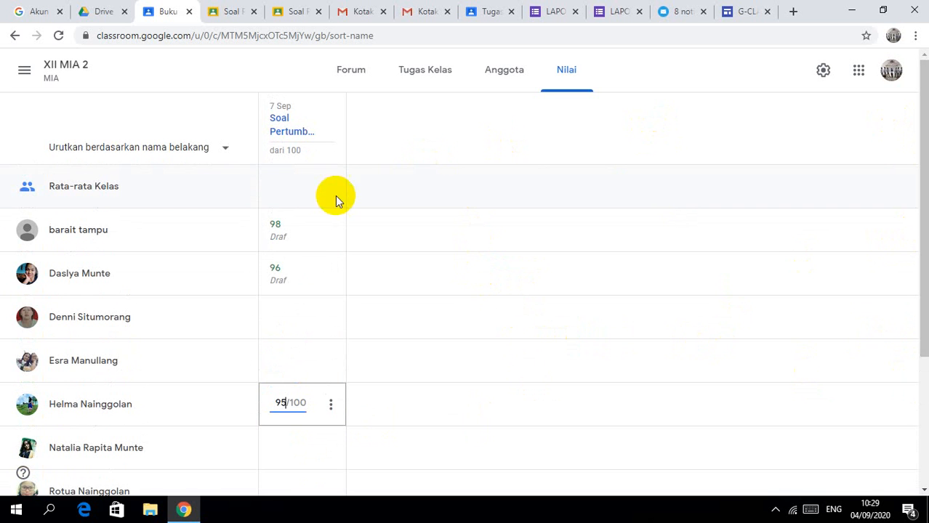
{"action": "left_click", "coordinate": [331, 234]}
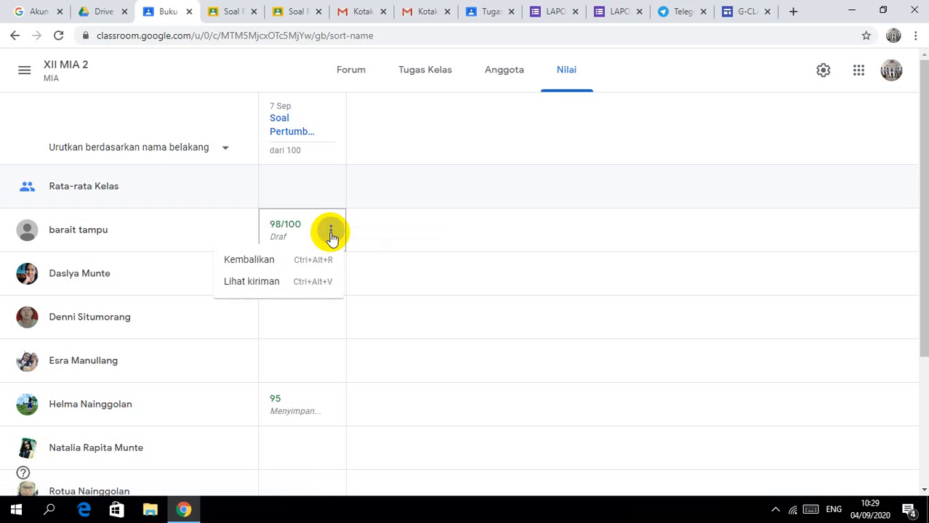
{"action": "left_click", "coordinate": [421, 72]}
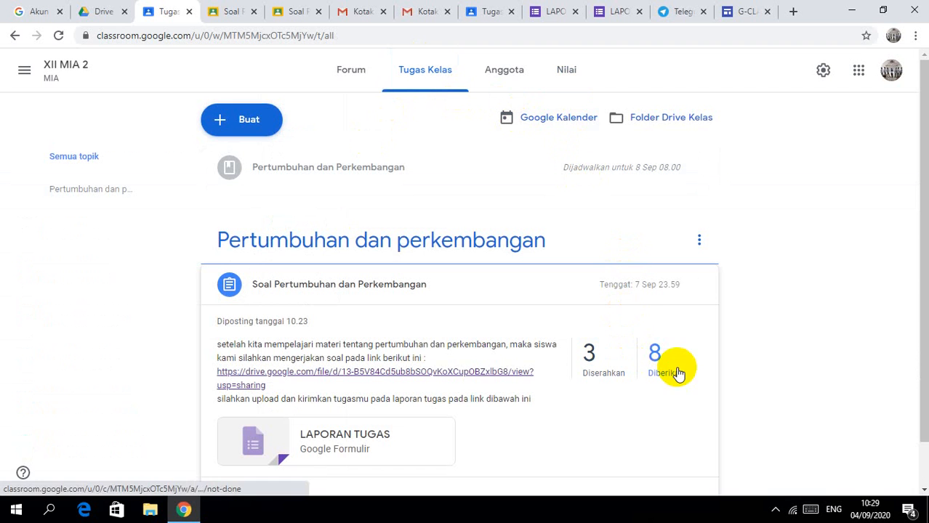
{"action": "scroll", "coordinate": [914, 363], "scroll_direction": "down", "scroll_amount": 1}
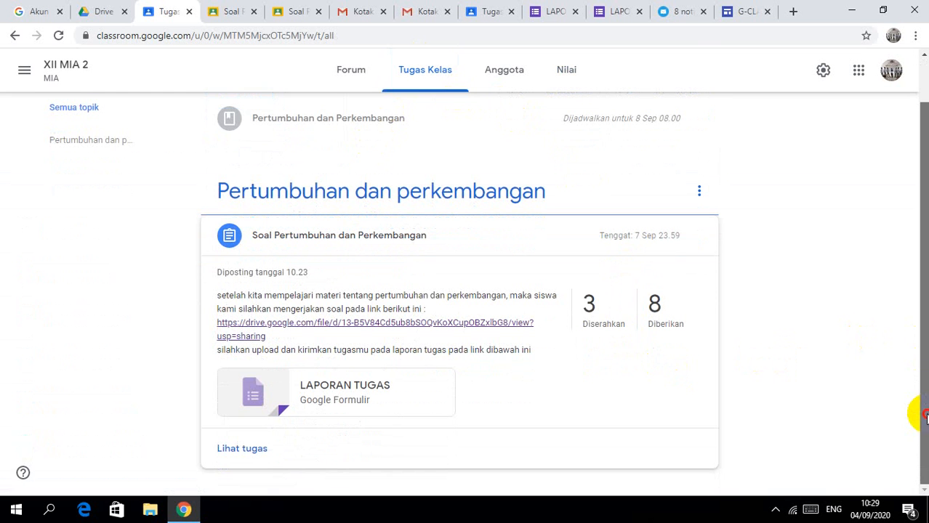
Step: From the '3 Diserahkan' list, give the ungraded submitter a grade of 94/100
{"action": "left_click", "coordinate": [590, 322]}
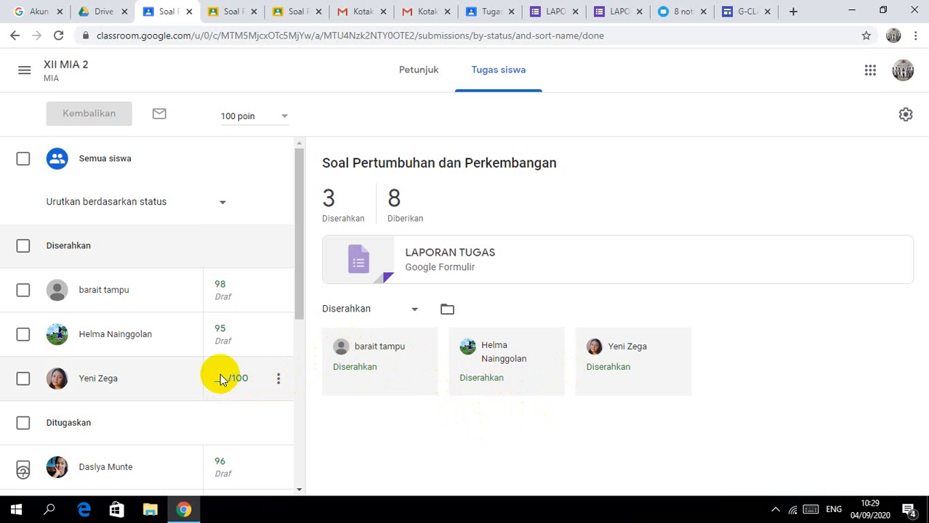
{"action": "left_click", "coordinate": [224, 373]}
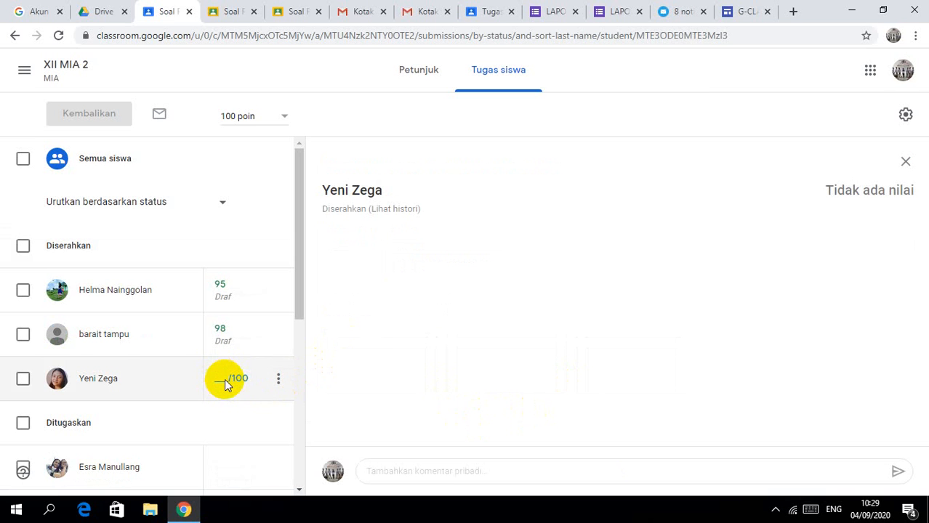
{"action": "left_click", "coordinate": [224, 374]}
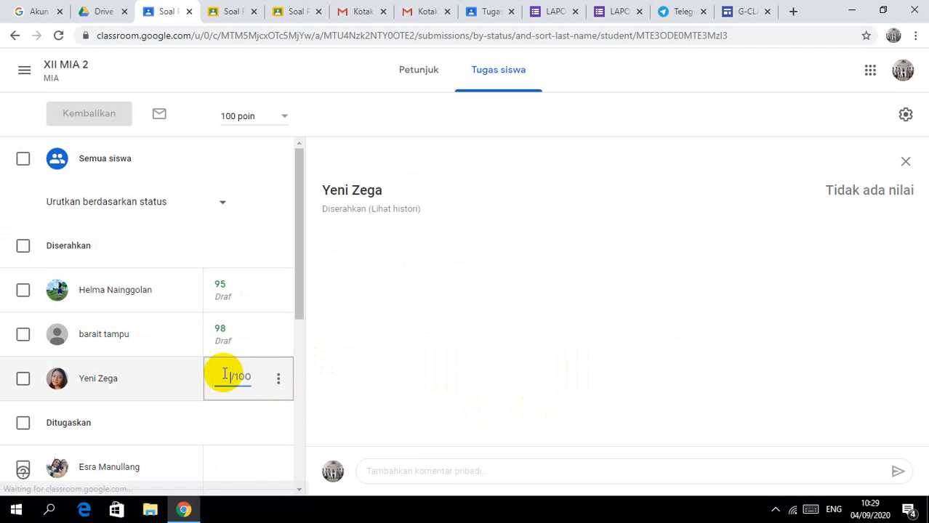
{"action": "type", "text": "94"}
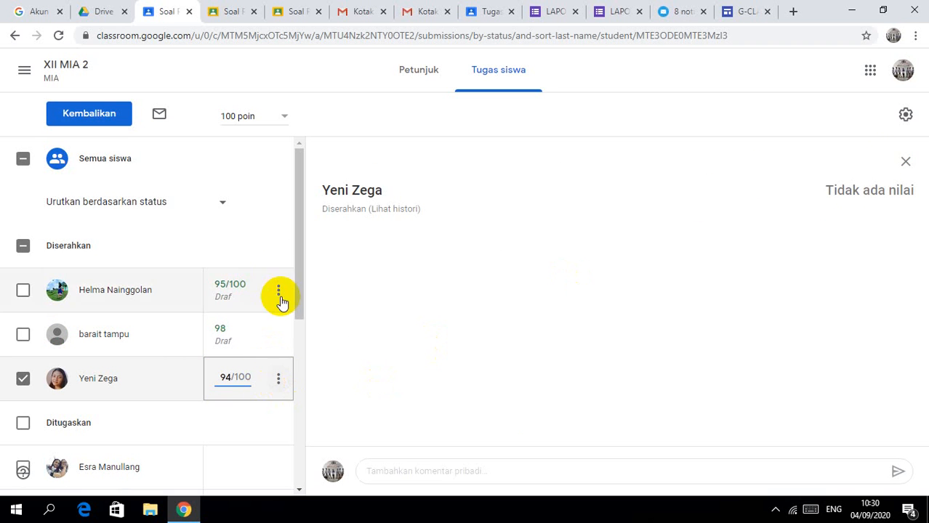
{"action": "left_click", "coordinate": [412, 77]}
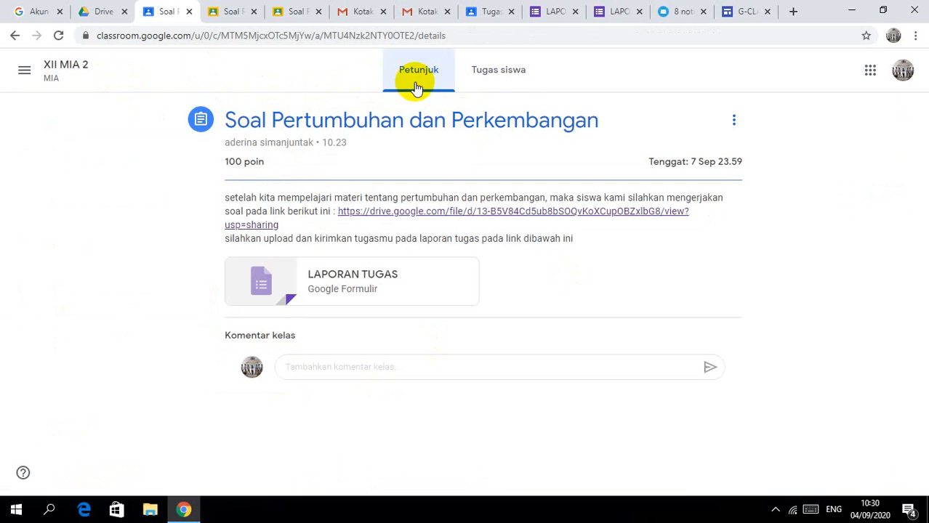
{"action": "left_click", "coordinate": [512, 77]}
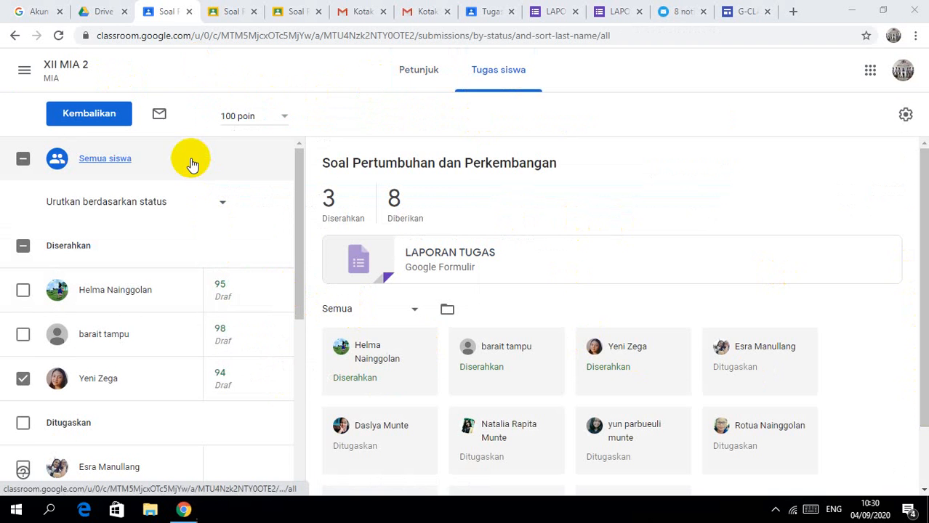
{"action": "mouse_move", "coordinate": [275, 294]}
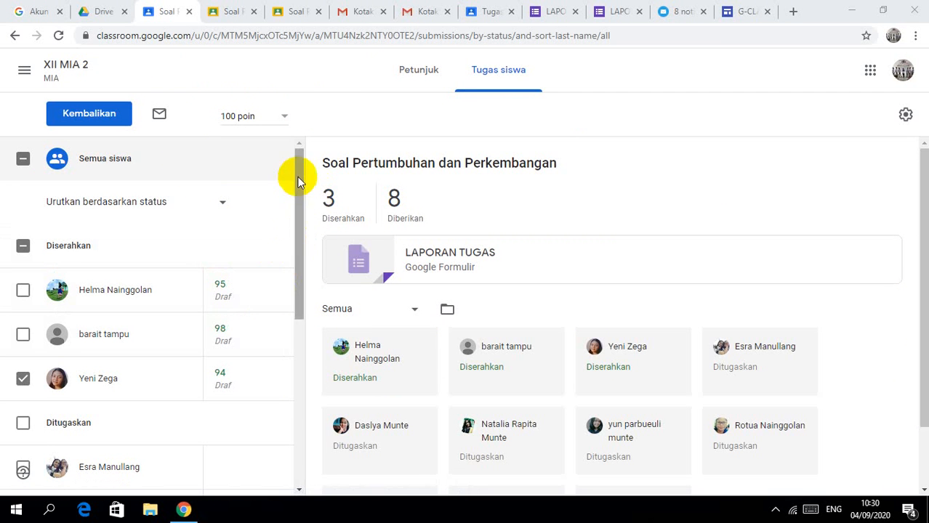
{"action": "left_click", "coordinate": [298, 196]}
{"action": "left_click_drag", "start_coordinate": [298, 196], "coordinate": [276, 197]}
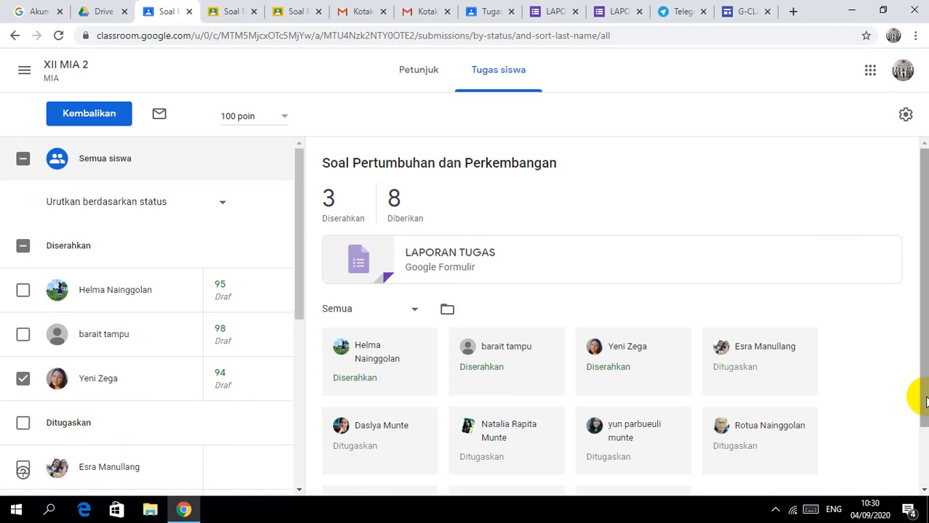
{"action": "scroll", "coordinate": [924, 400], "scroll_direction": "down", "scroll_amount": 1}
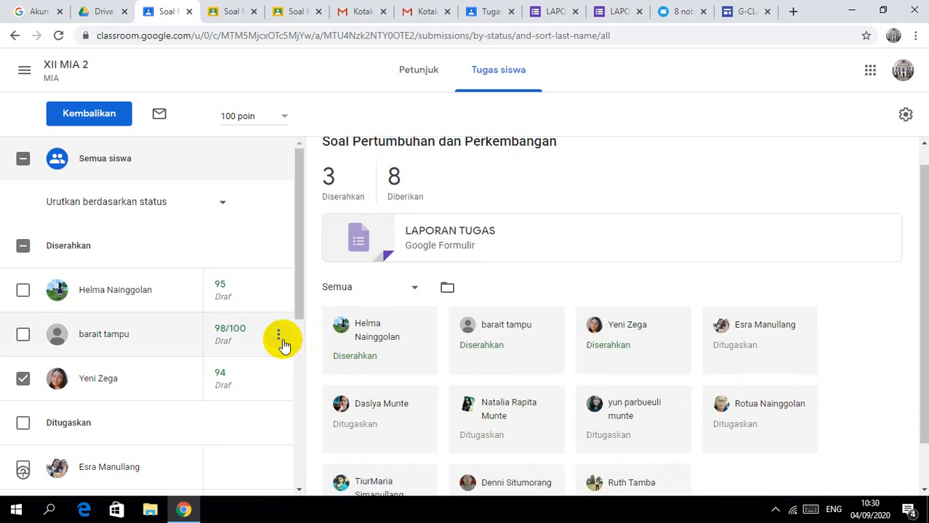
Step: Return the submissions graded 98 and 94 to their students
{"action": "left_click", "coordinate": [279, 337]}
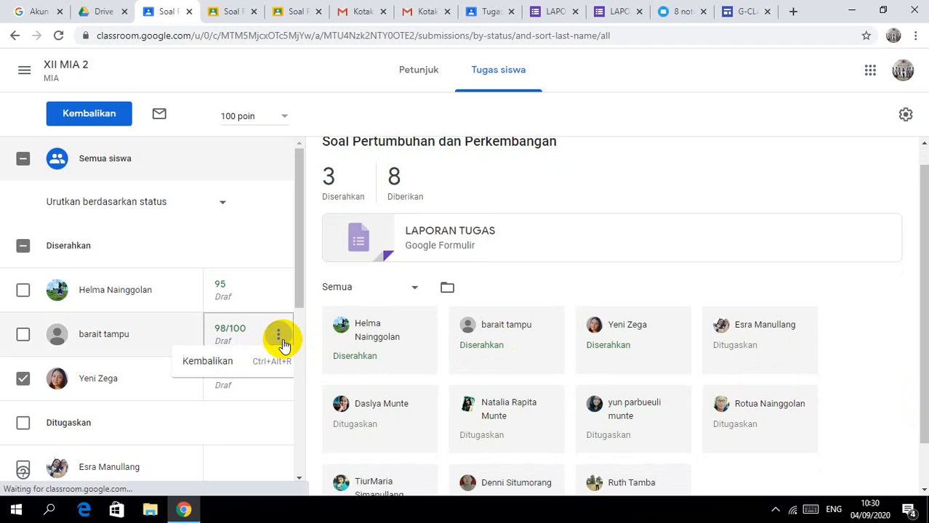
{"action": "left_click", "coordinate": [239, 365]}
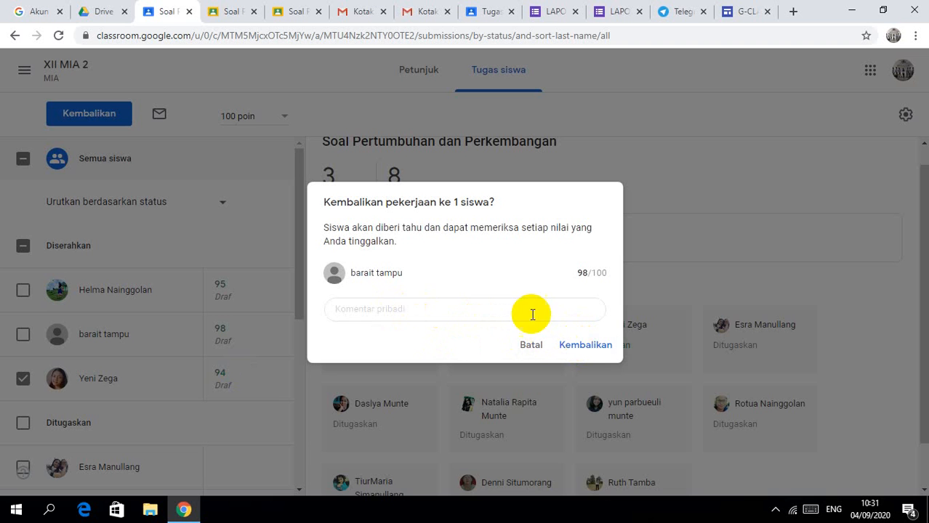
{"action": "left_click", "coordinate": [586, 346]}
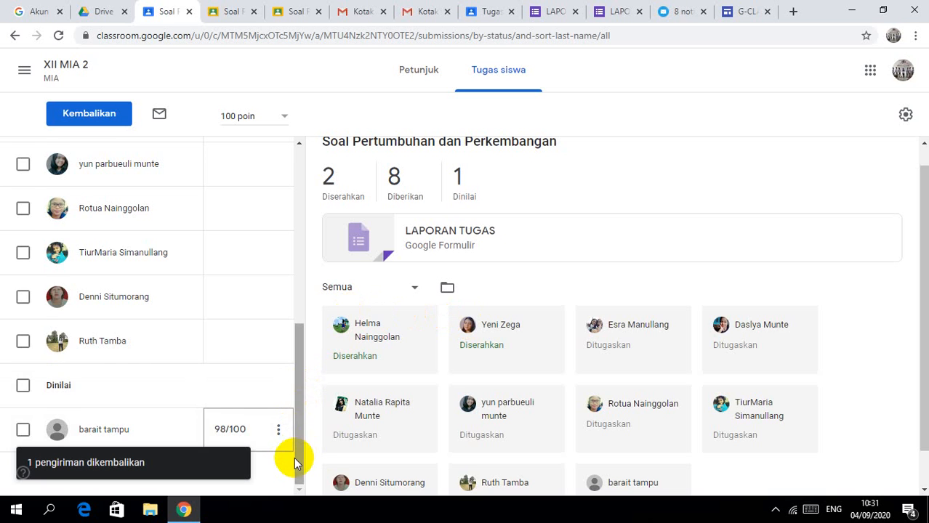
{"action": "left_click_drag", "start_coordinate": [296, 464], "coordinate": [290, 311]}
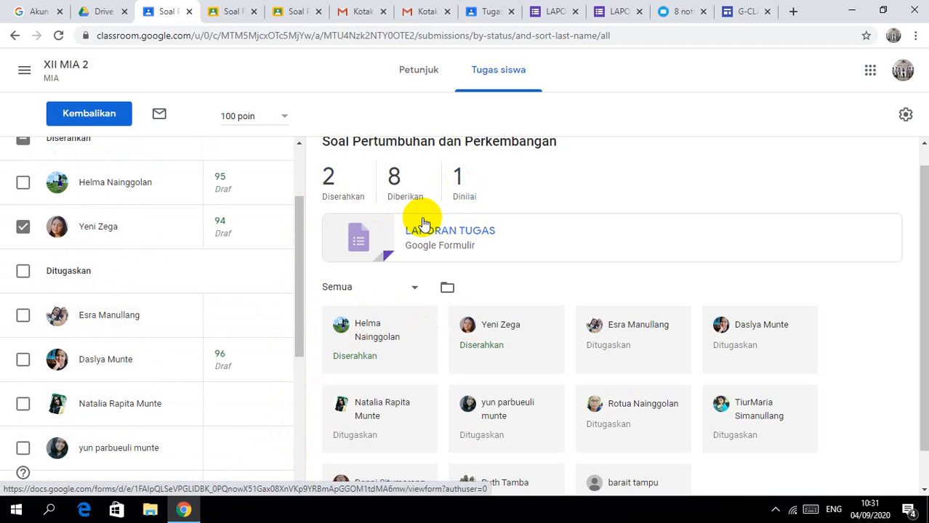
{"action": "left_click", "coordinate": [279, 228]}
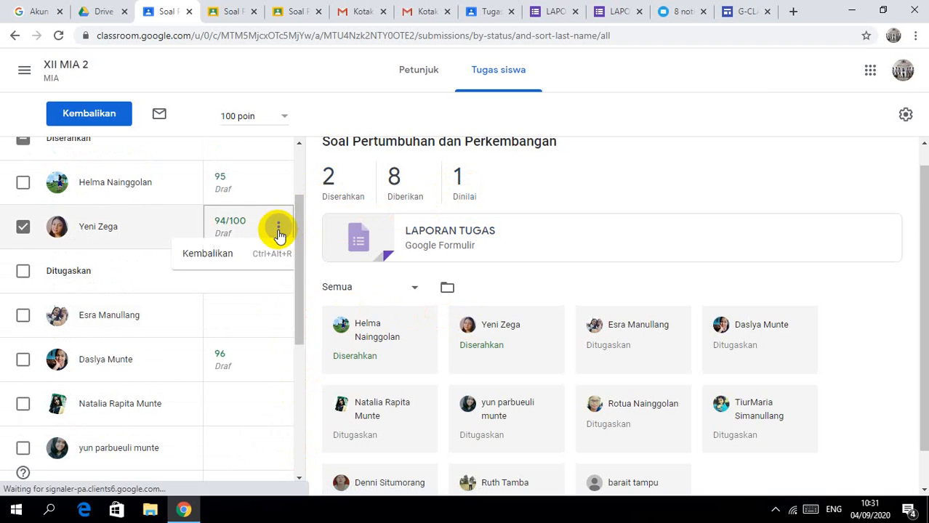
{"action": "left_click", "coordinate": [252, 256]}
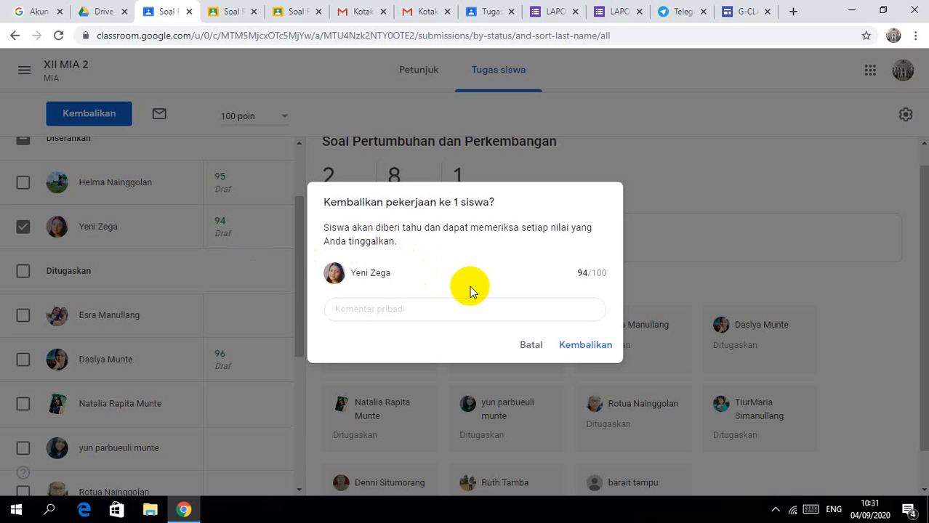
{"action": "left_click", "coordinate": [581, 344]}
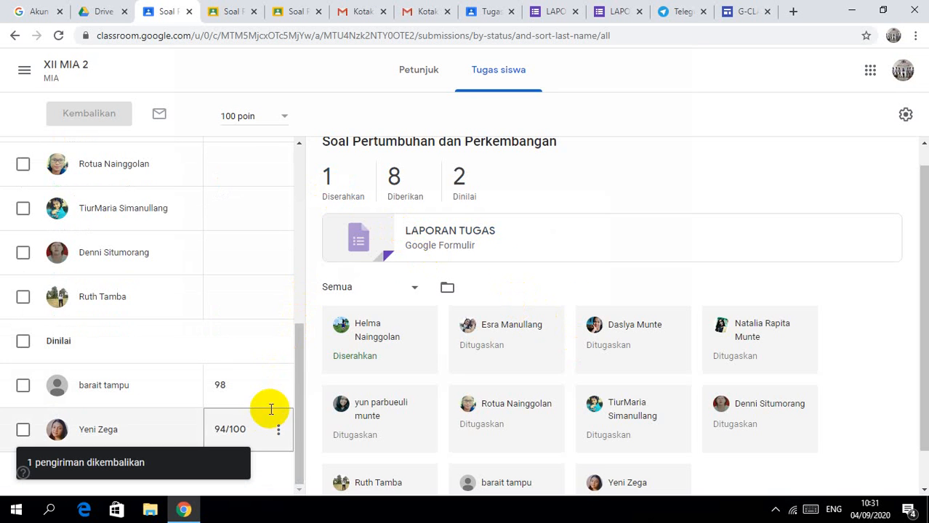
Step: Return the submission graded 95 to its student
{"action": "scroll", "coordinate": [298, 203], "scroll_direction": "up", "scroll_amount": 5}
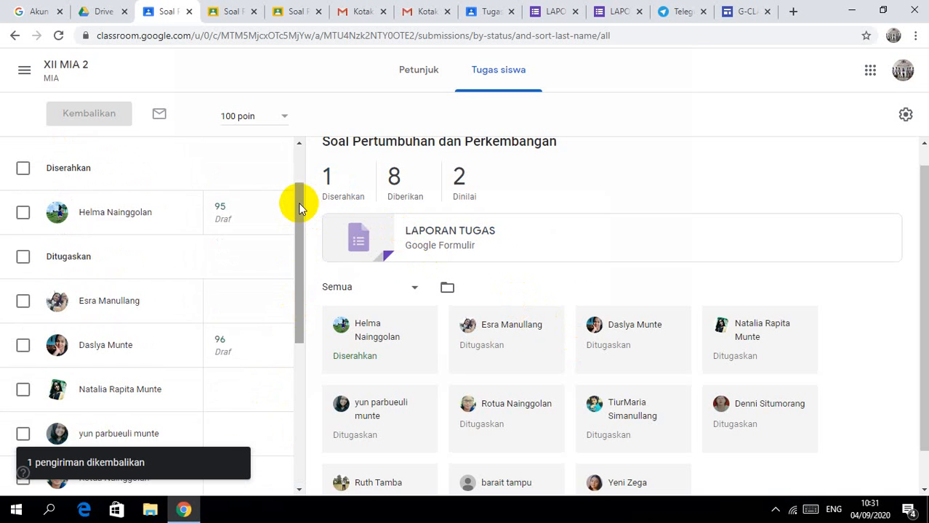
{"action": "mouse_move", "coordinate": [261, 216]}
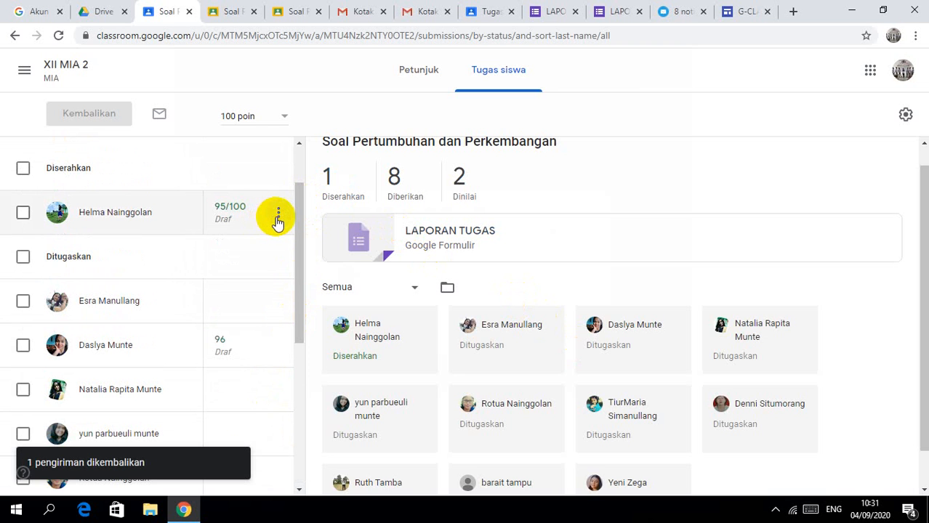
{"action": "left_click", "coordinate": [278, 218]}
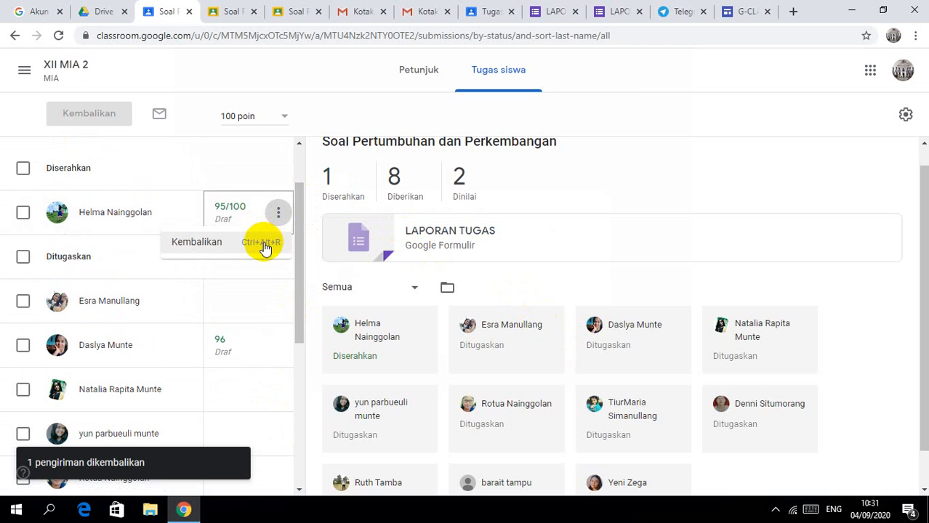
{"action": "left_click", "coordinate": [264, 247]}
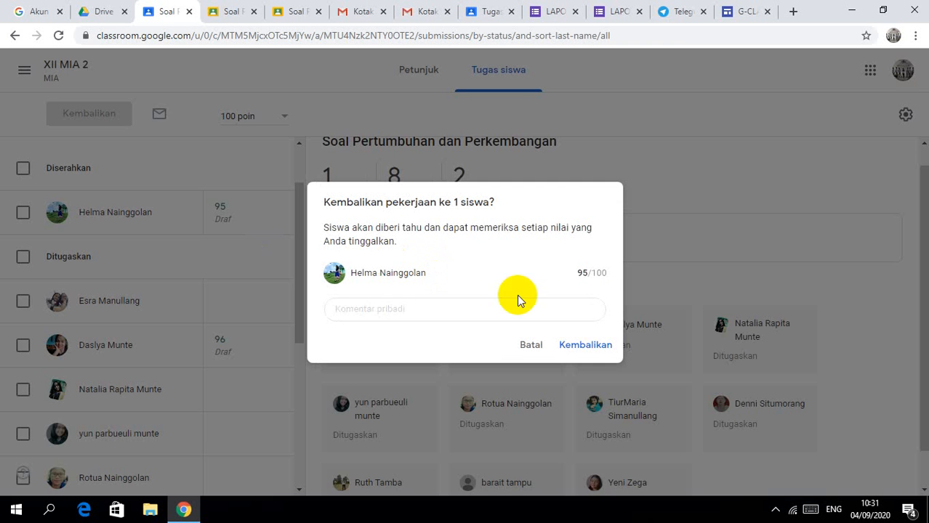
{"action": "left_click", "coordinate": [567, 346]}
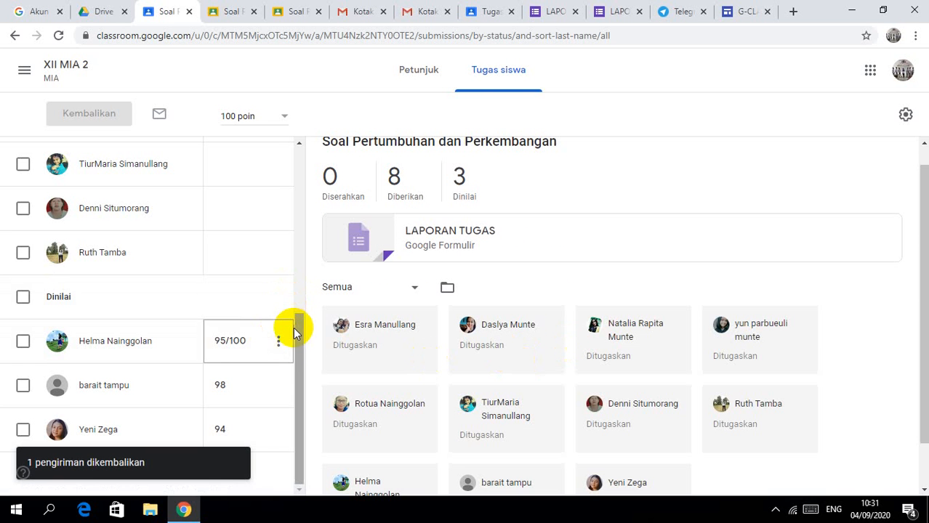
{"action": "left_click", "coordinate": [296, 197]}
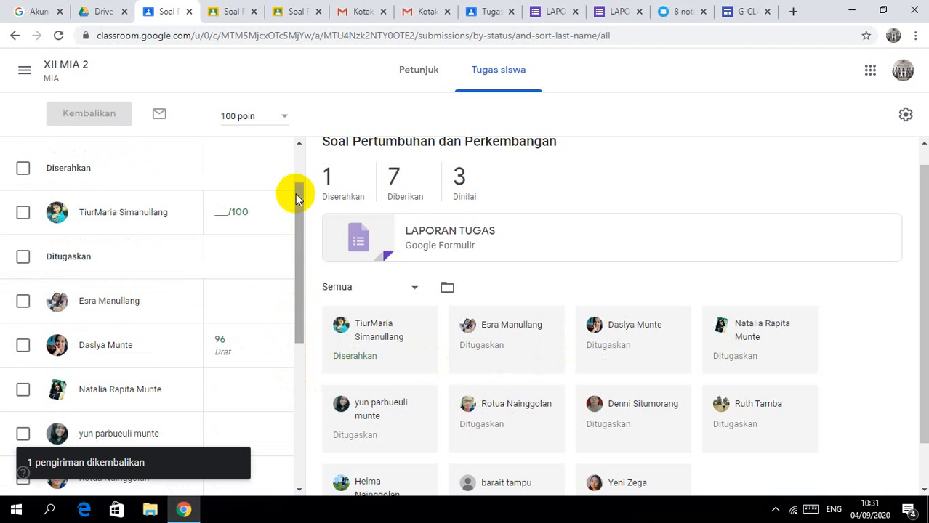
Step: Grade the new submission 93/100 and return it to the student
{"action": "left_click", "coordinate": [219, 211]}
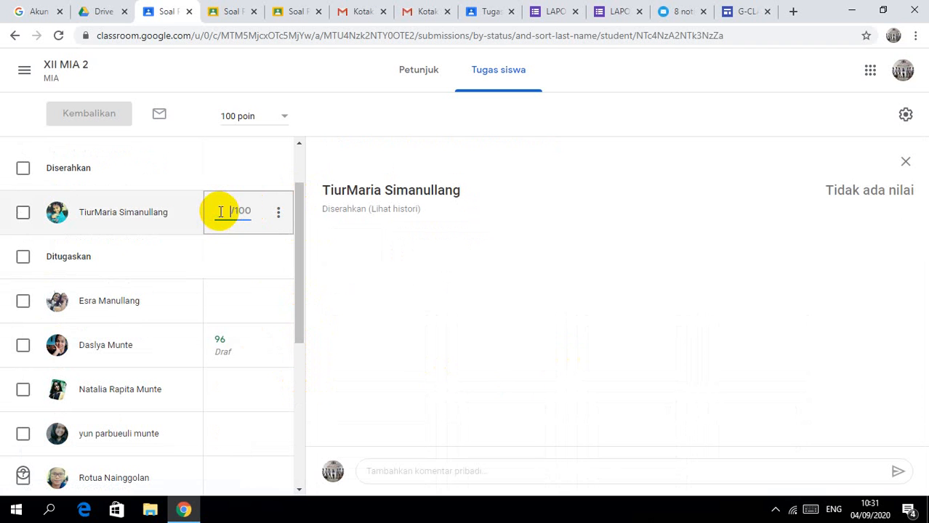
{"action": "type", "text": "93"}
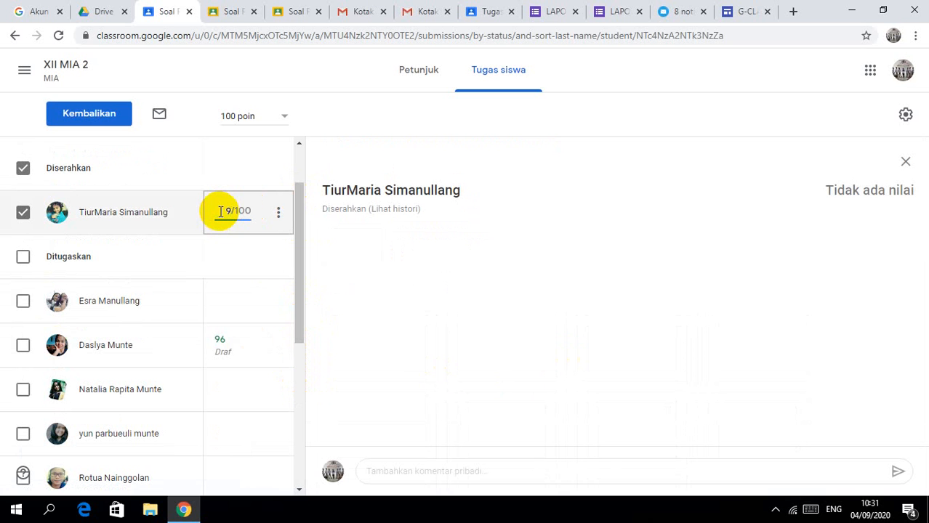
{"action": "left_click", "coordinate": [278, 212]}
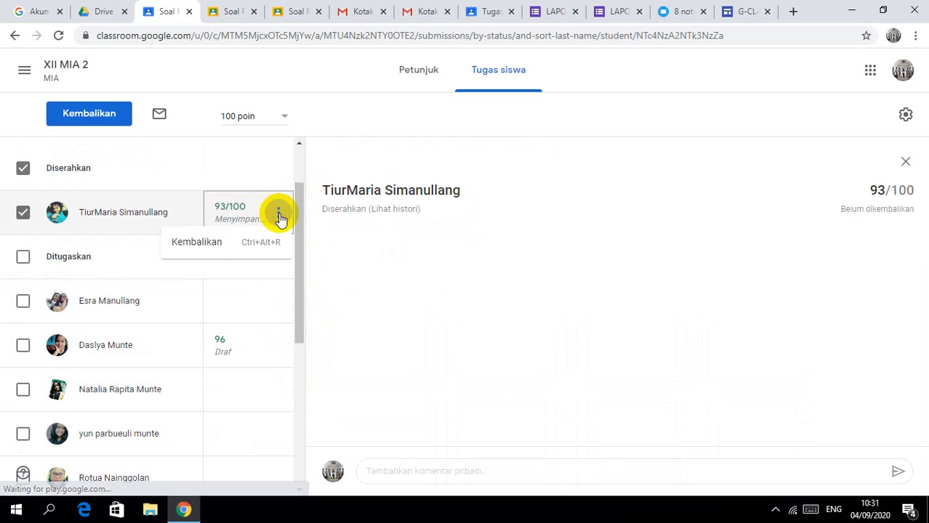
{"action": "left_click", "coordinate": [250, 244]}
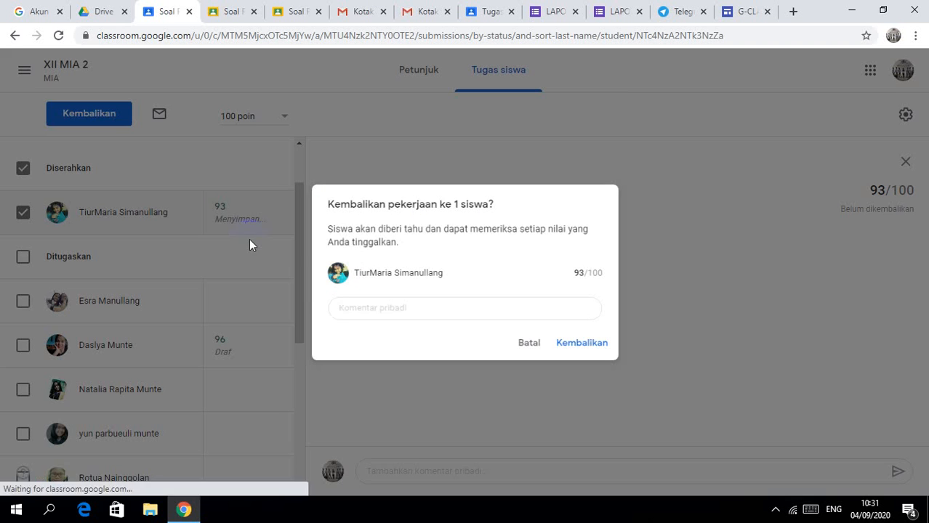
{"action": "left_click", "coordinate": [580, 346]}
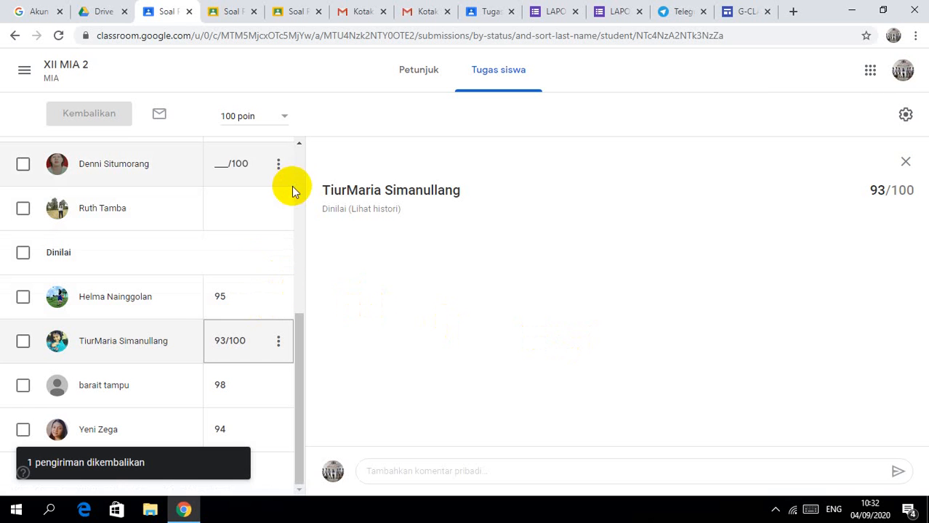
{"action": "left_click", "coordinate": [300, 144]}
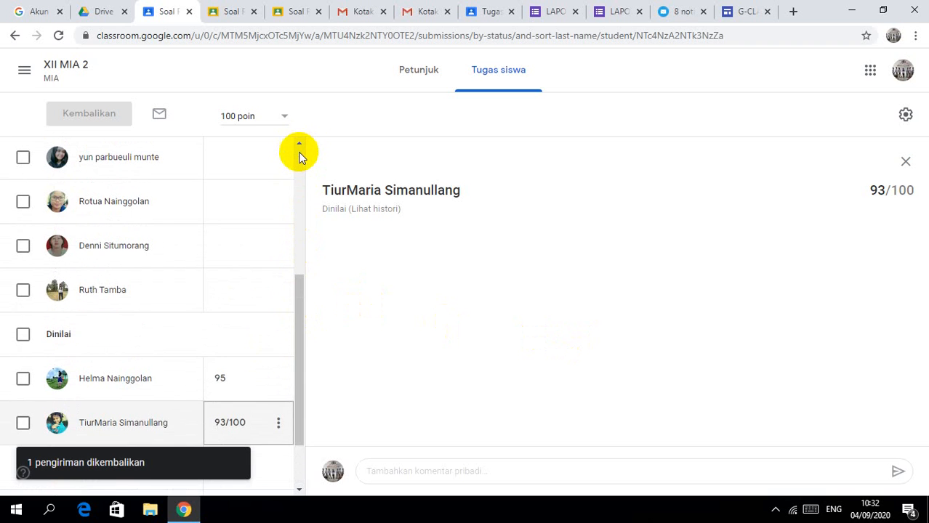
Step: Try returning the 96-draft work, then cancel because it was never submitted
{"action": "left_click", "coordinate": [298, 151]}
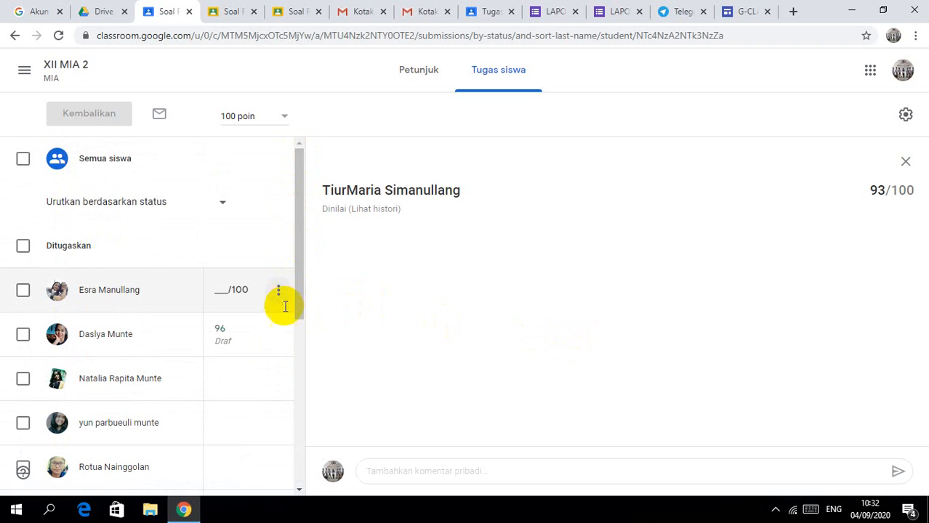
{"action": "left_click", "coordinate": [269, 337]}
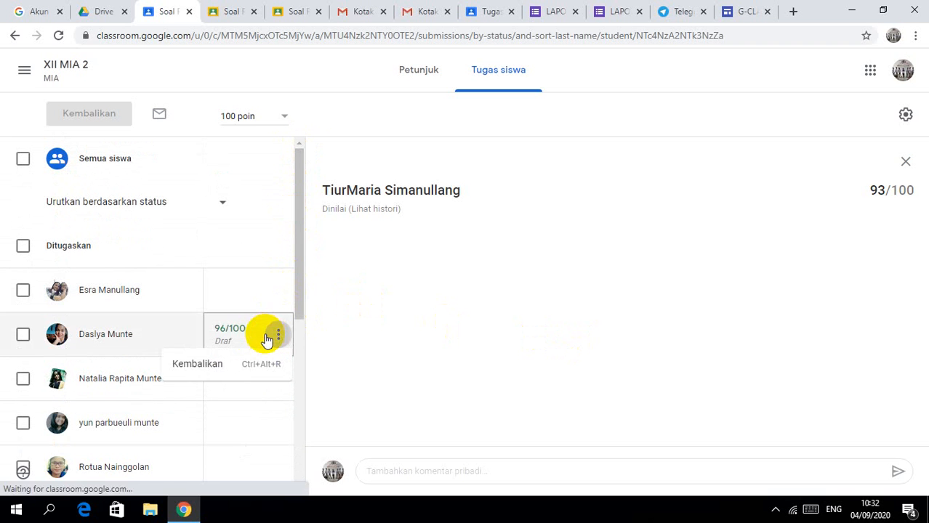
{"action": "left_click", "coordinate": [234, 366]}
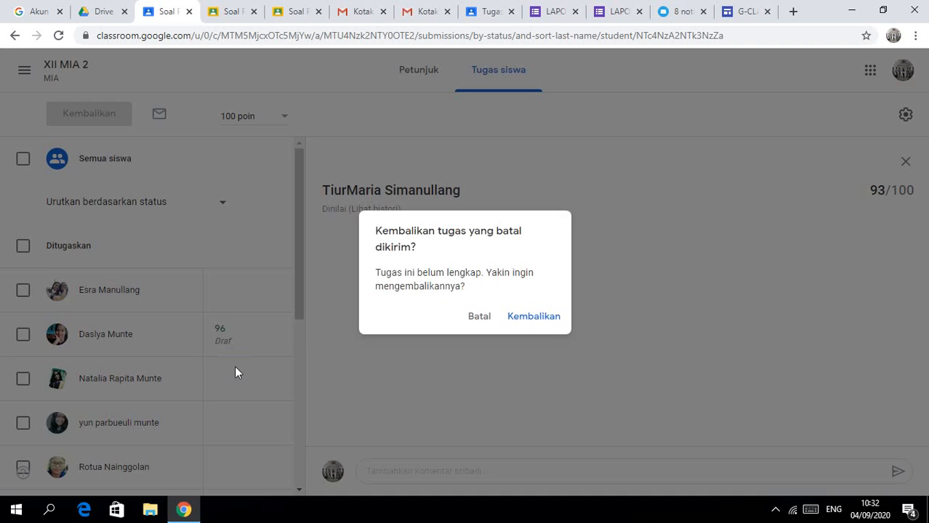
{"action": "left_click", "coordinate": [478, 318]}
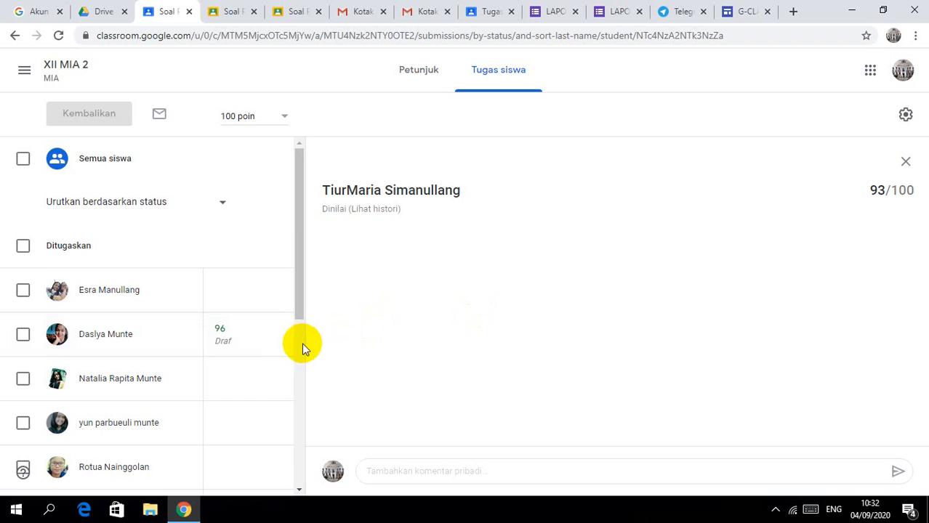
Step: Scroll to the Ditugaskan section and open the 96 draft grade for editing
{"action": "left_click", "coordinate": [303, 352]}
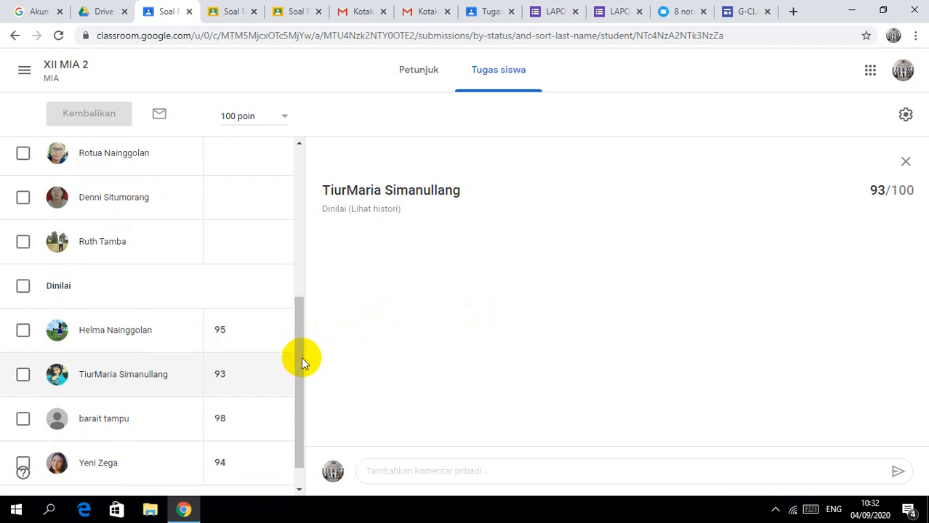
{"action": "left_click", "coordinate": [298, 490]}
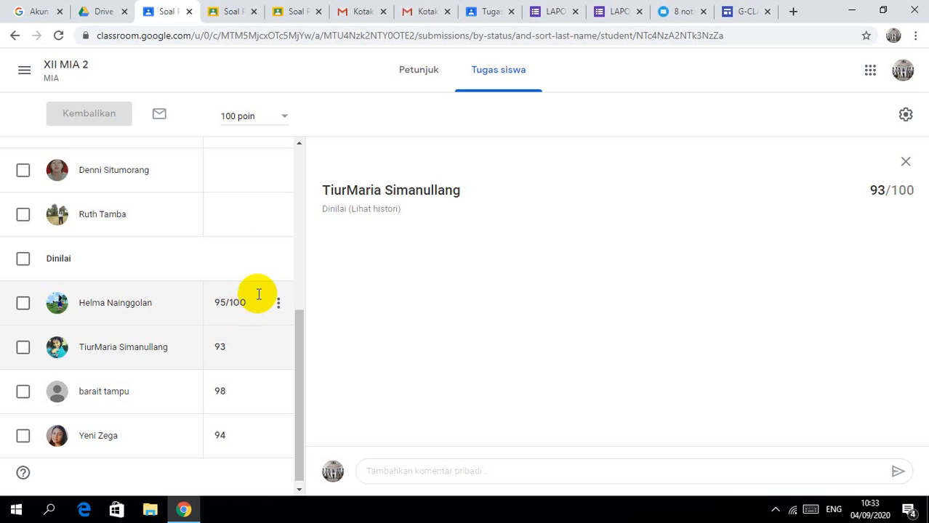
{"action": "left_click", "coordinate": [294, 174]}
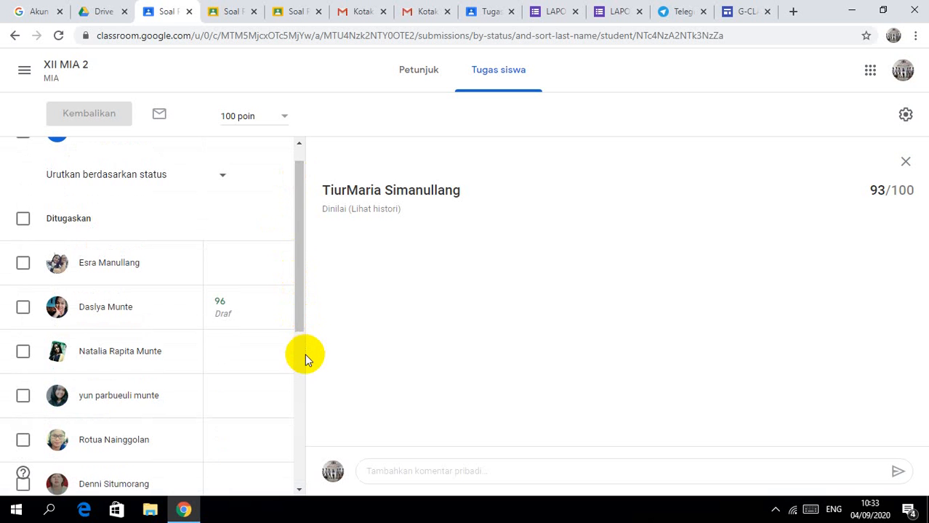
{"action": "left_click", "coordinate": [303, 385]}
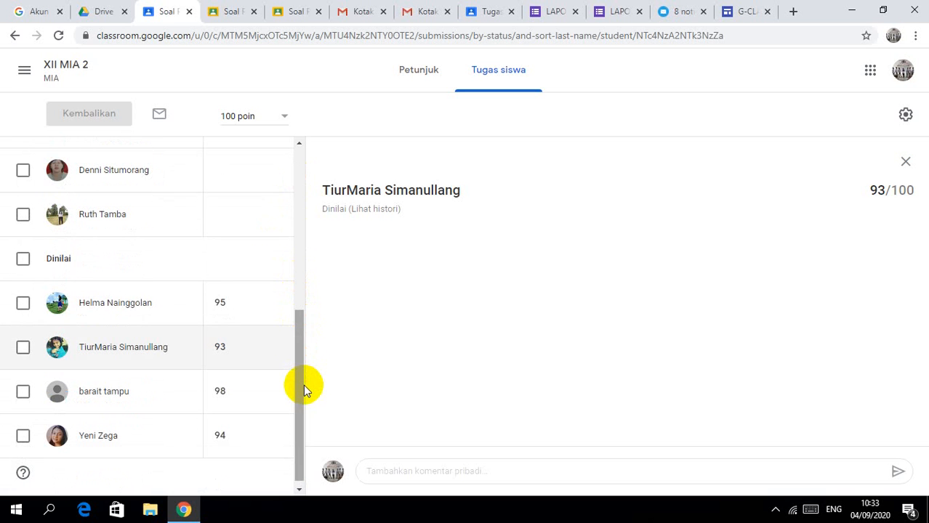
{"action": "left_click", "coordinate": [296, 259]}
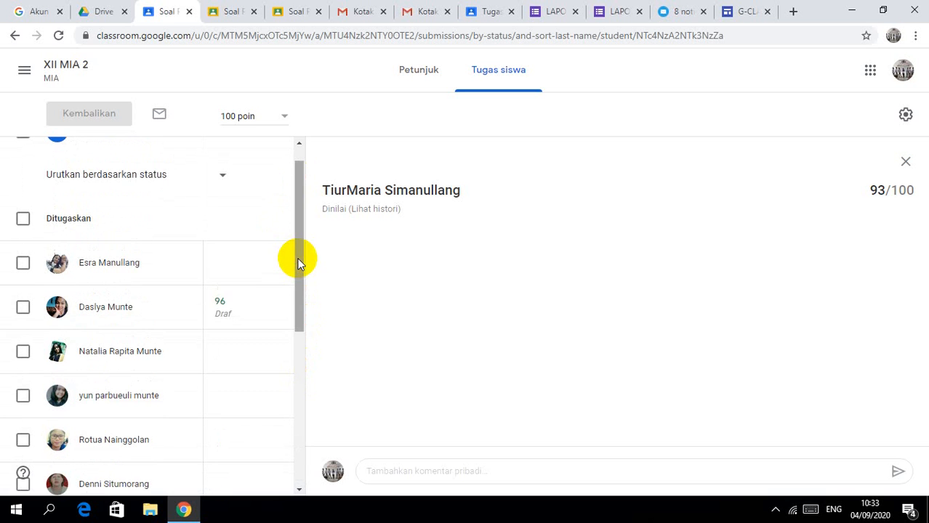
{"action": "left_click", "coordinate": [254, 309]}
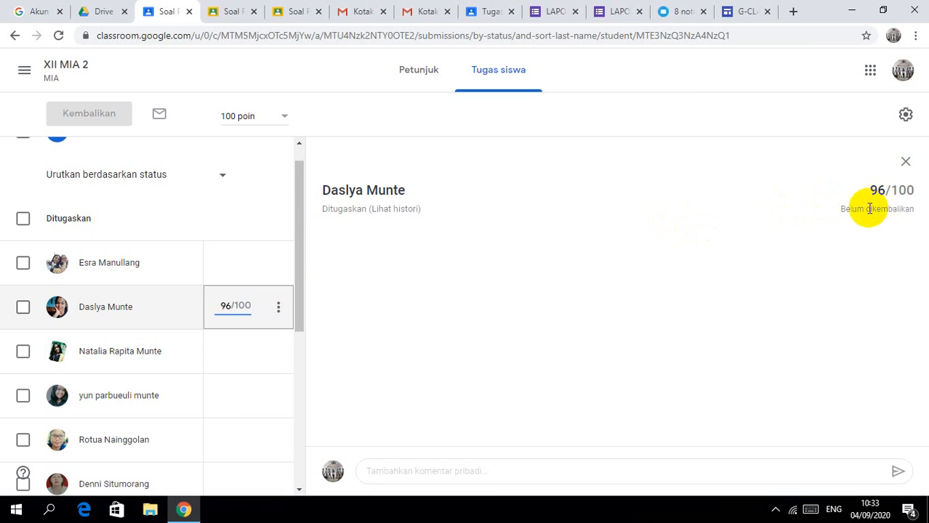
Step: Return the 96/100 work to its student, confirming both dialogs
{"action": "left_click", "coordinate": [388, 207]}
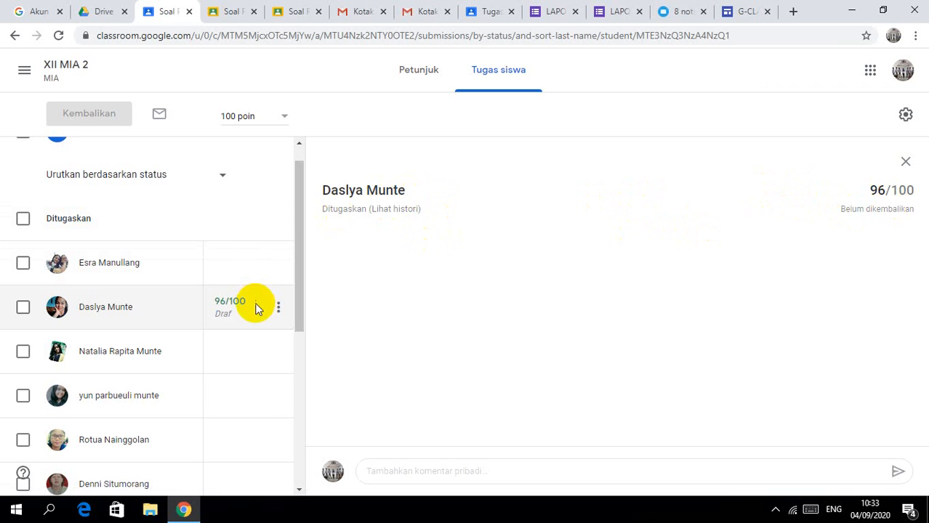
{"action": "left_click", "coordinate": [277, 307]}
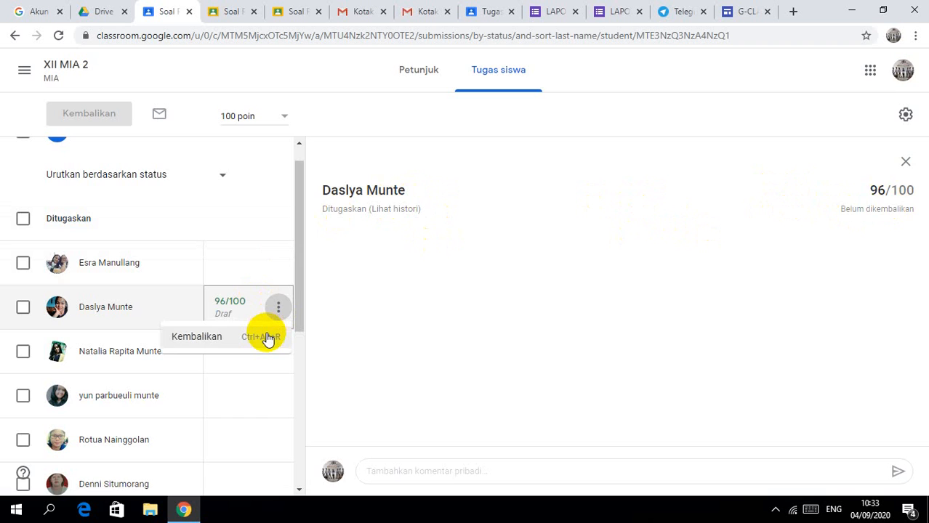
{"action": "left_click", "coordinate": [267, 338]}
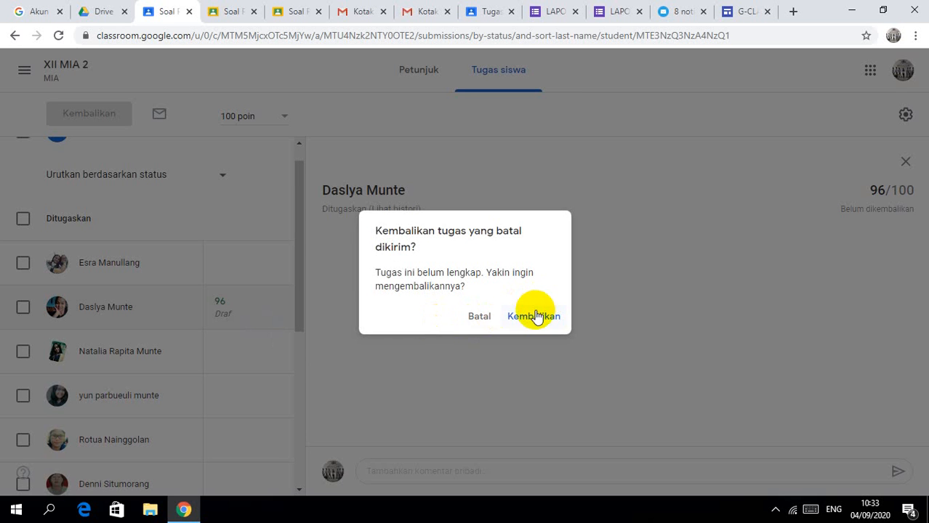
{"action": "left_click", "coordinate": [535, 316]}
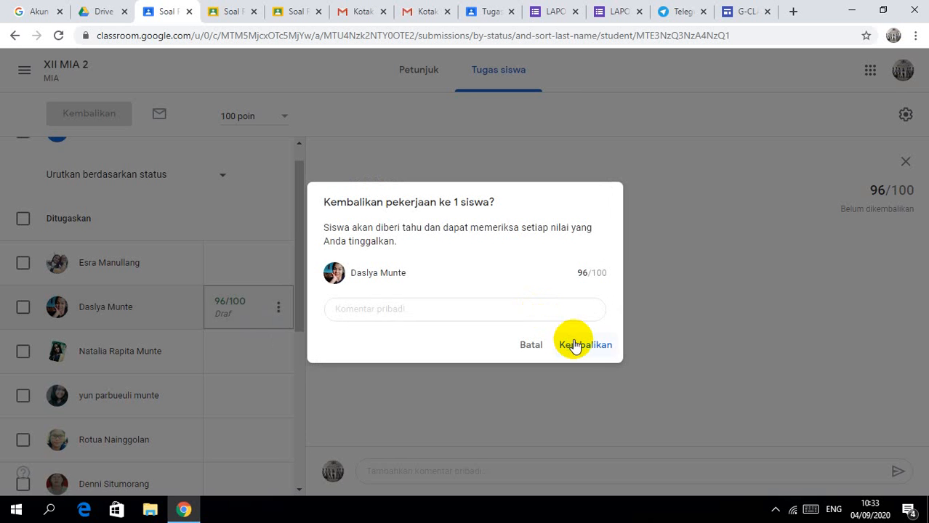
{"action": "left_click", "coordinate": [574, 344]}
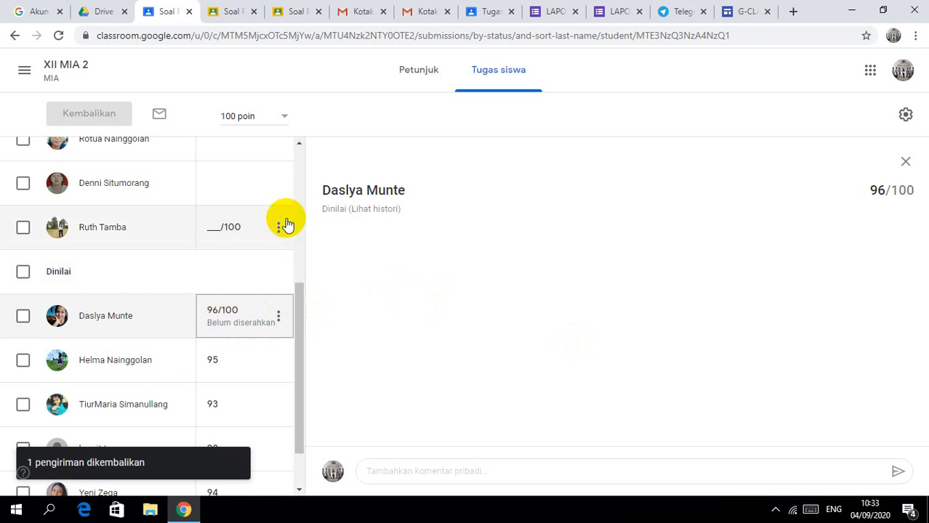
Step: Scroll the student work list back to the top to find the new submission
{"action": "scroll", "coordinate": [300, 189], "scroll_direction": "up", "scroll_amount": 4}
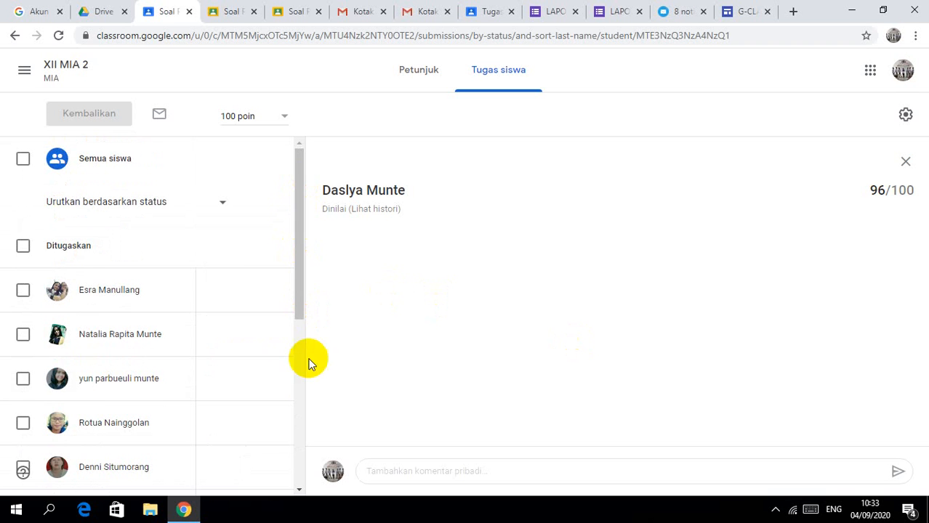
{"action": "scroll", "coordinate": [302, 425], "scroll_direction": "down", "scroll_amount": 4}
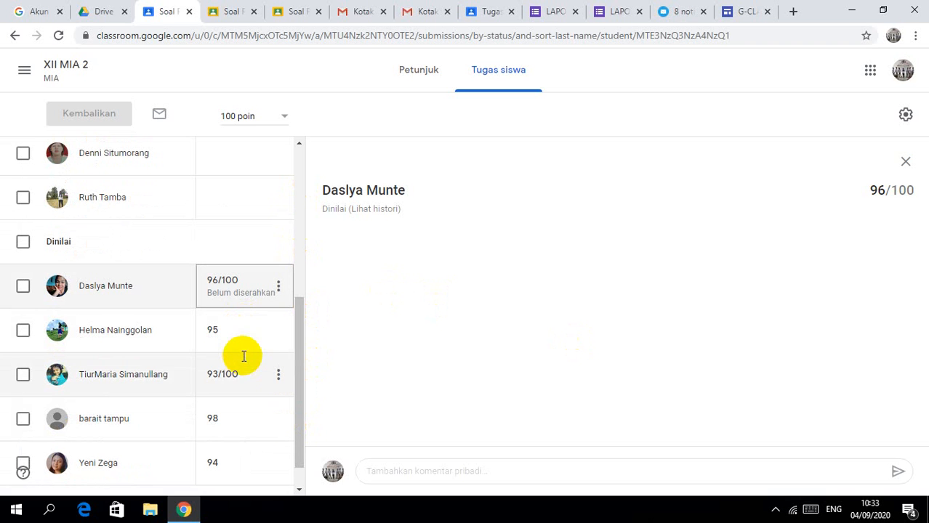
{"action": "left_click", "coordinate": [298, 490]}
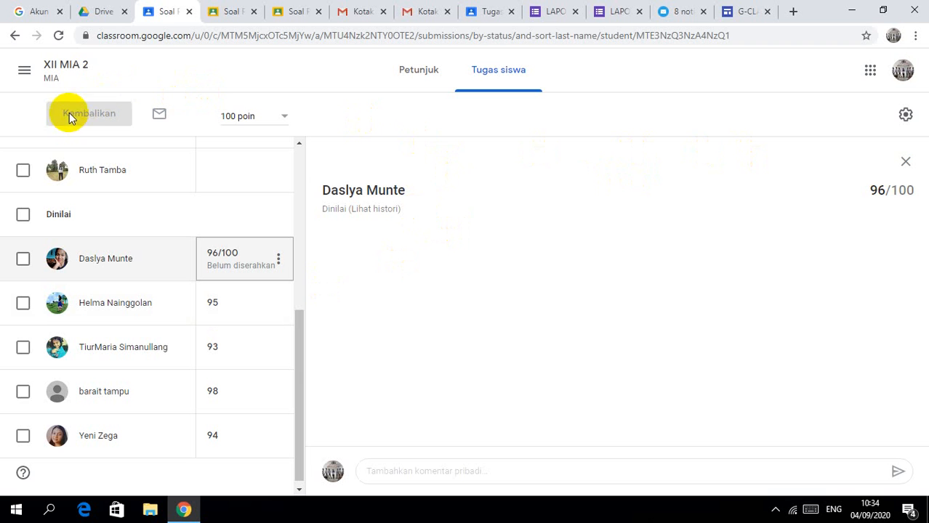
{"action": "left_click", "coordinate": [301, 160]}
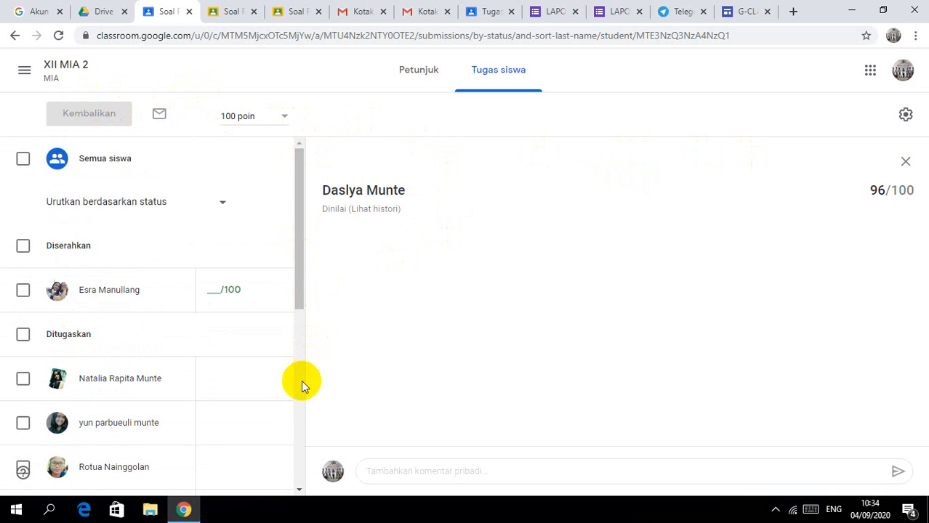
{"action": "scroll", "coordinate": [301, 380], "scroll_direction": "down", "scroll_amount": 4}
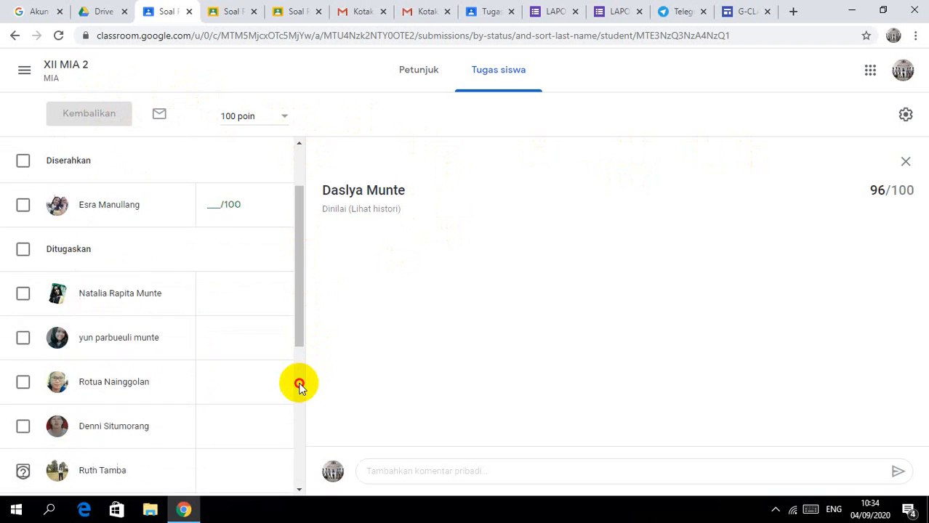
{"action": "left_click", "coordinate": [298, 183]}
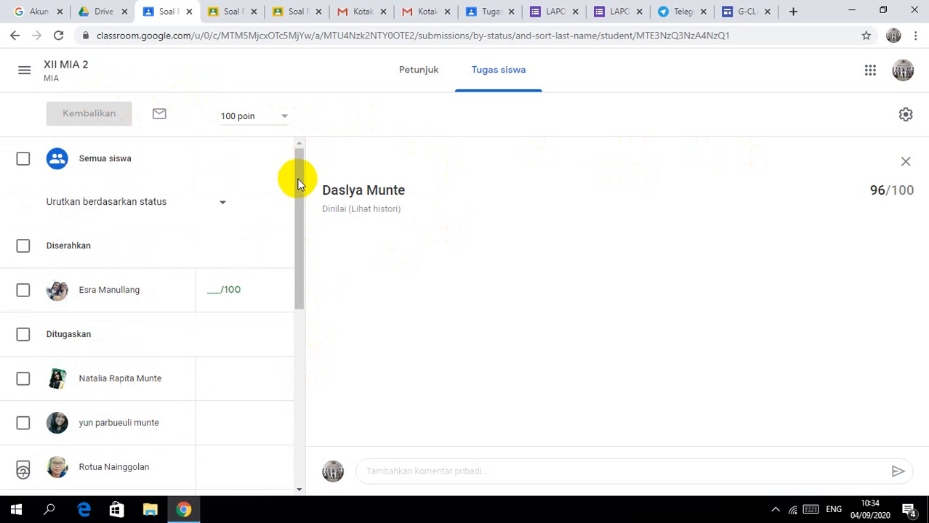
Step: Grade the Diserahkan submission 90/100 and choose Kembalikan to return it
{"action": "left_click", "coordinate": [216, 289]}
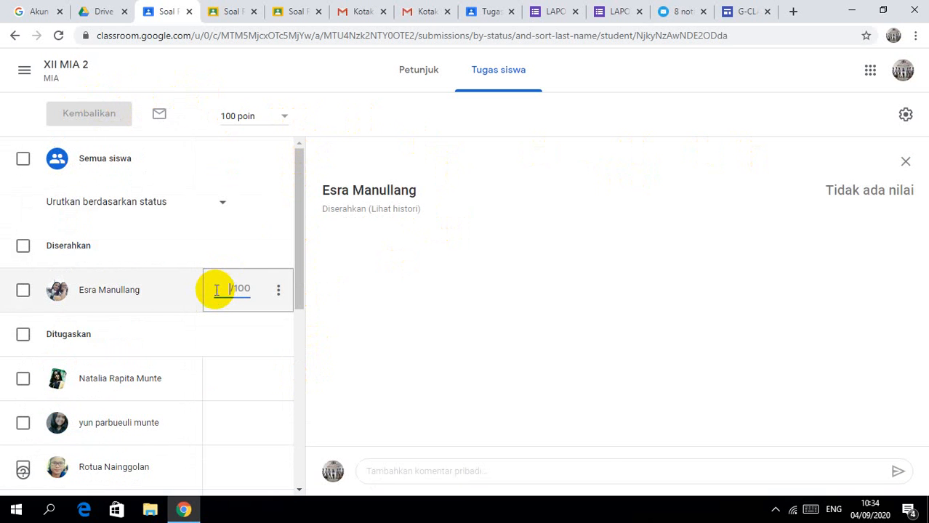
{"action": "type", "text": "90"}
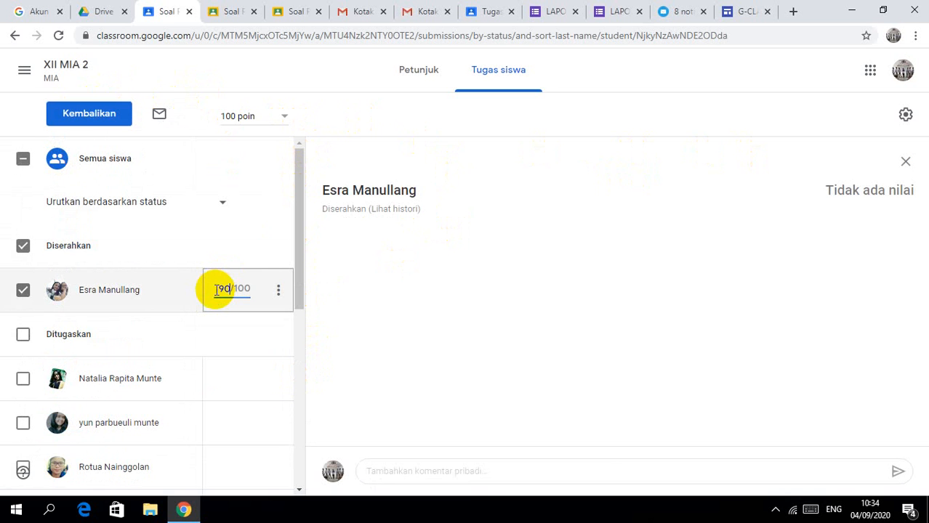
{"action": "left_click", "coordinate": [280, 301]}
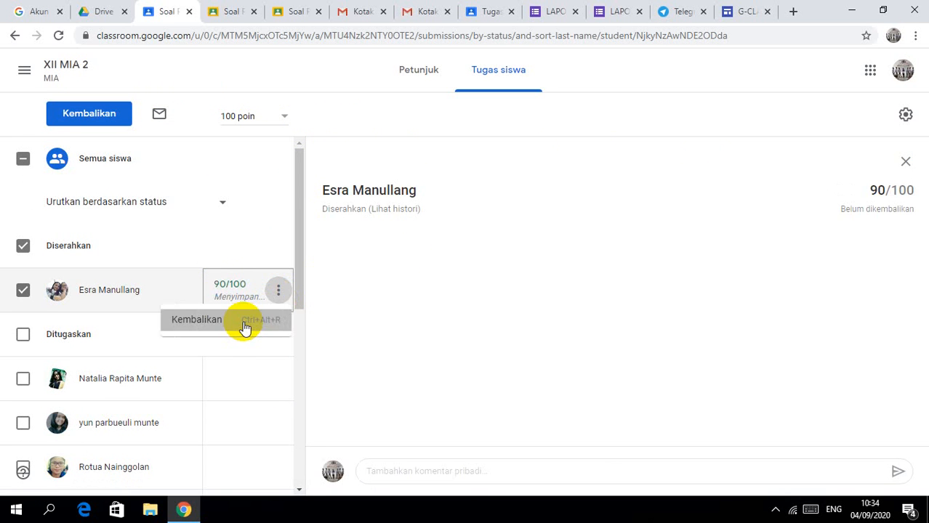
{"action": "left_click", "coordinate": [196, 320]}
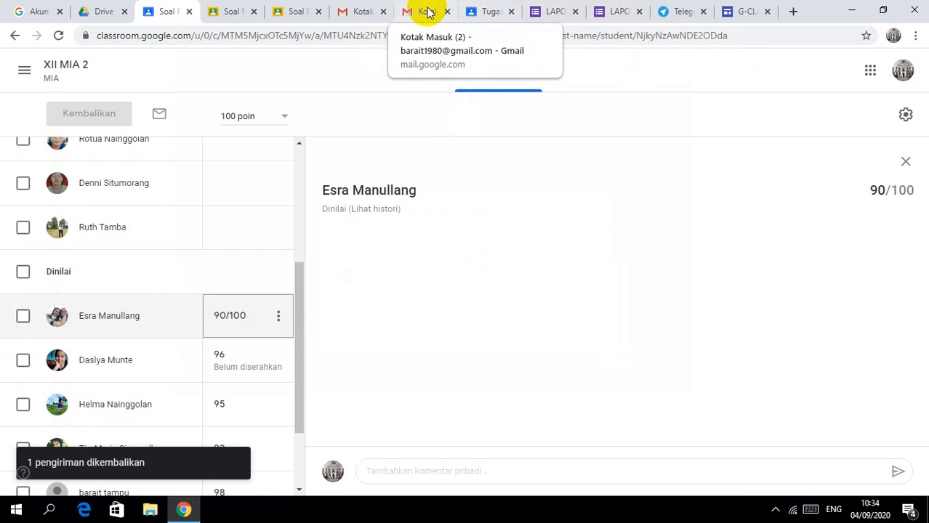
Step: In the student's tab, filter to the Pertumbuhan dan perkembangan topic, browse Forum and Anggota, then return to Tugas Kelas
{"action": "left_click", "coordinate": [487, 20]}
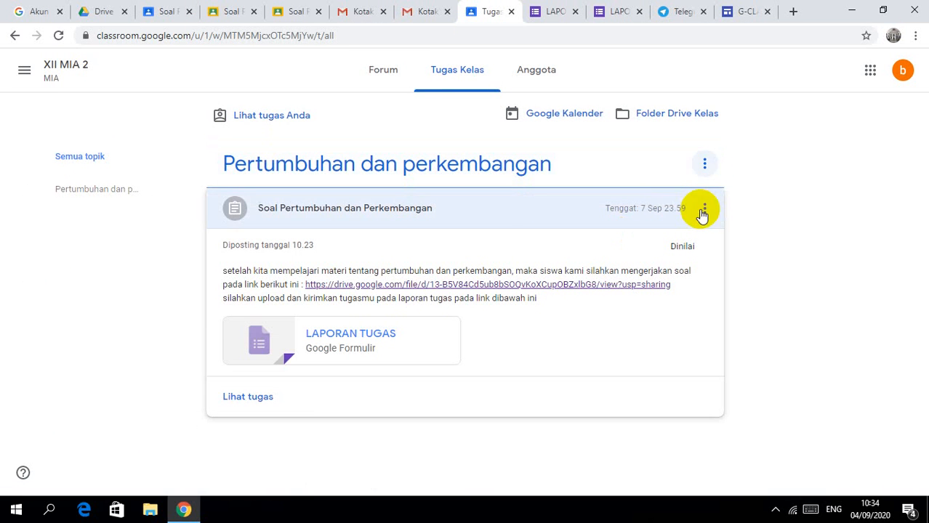
{"action": "left_click", "coordinate": [703, 210]}
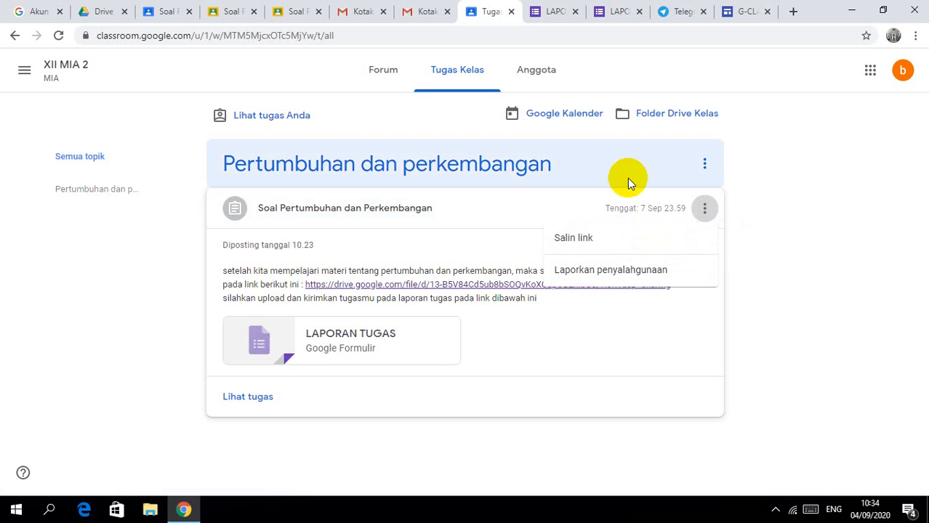
{"action": "left_click", "coordinate": [111, 193]}
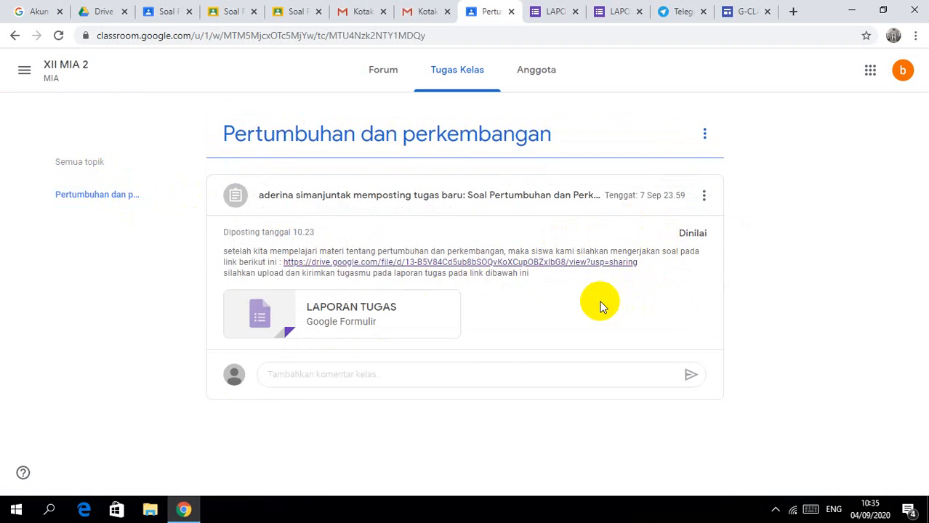
{"action": "left_click", "coordinate": [345, 375]}
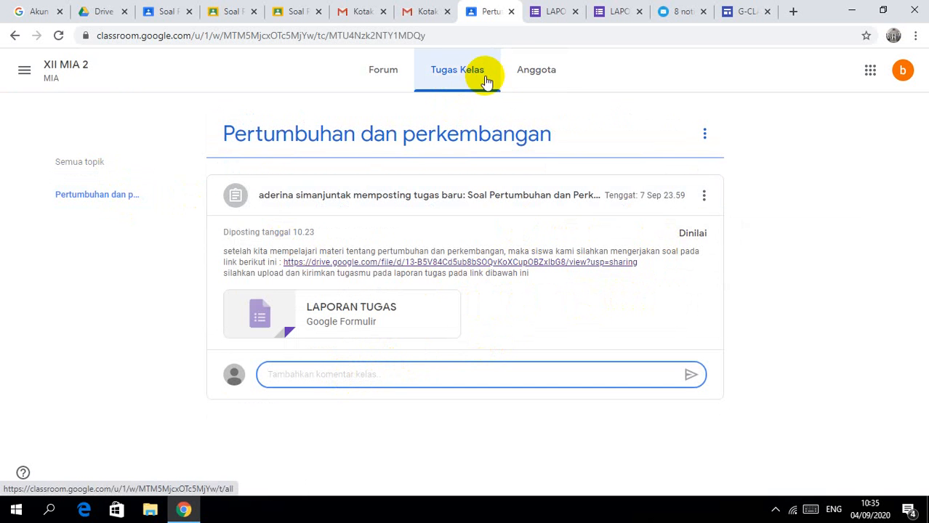
{"action": "left_click", "coordinate": [397, 79]}
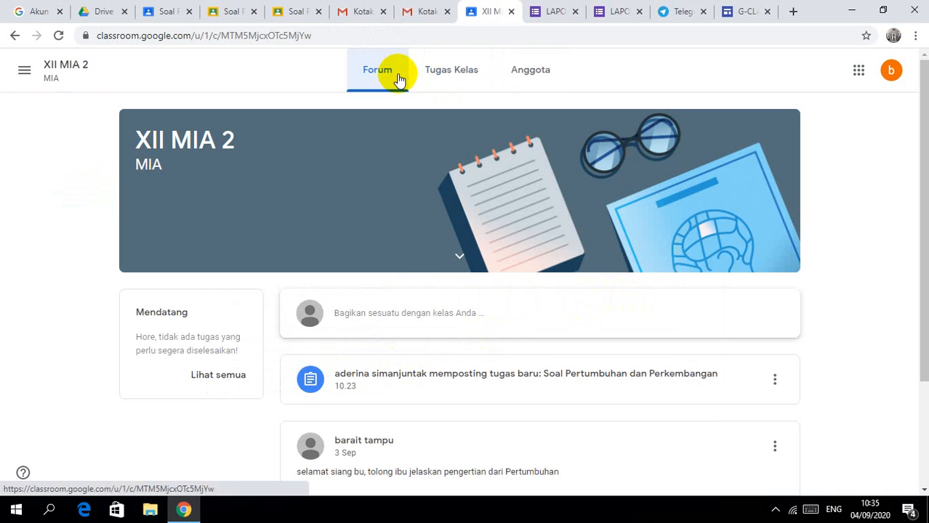
{"action": "left_click", "coordinate": [542, 77]}
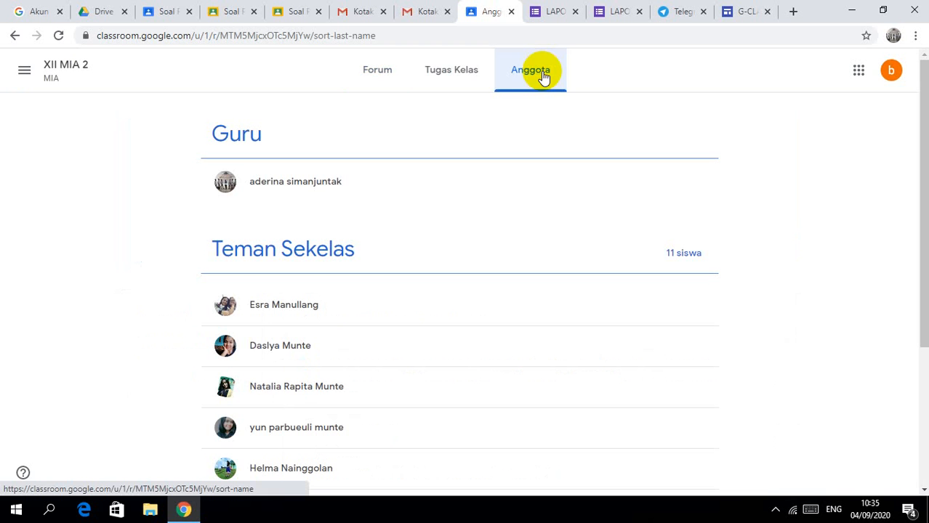
{"action": "left_click", "coordinate": [452, 77]}
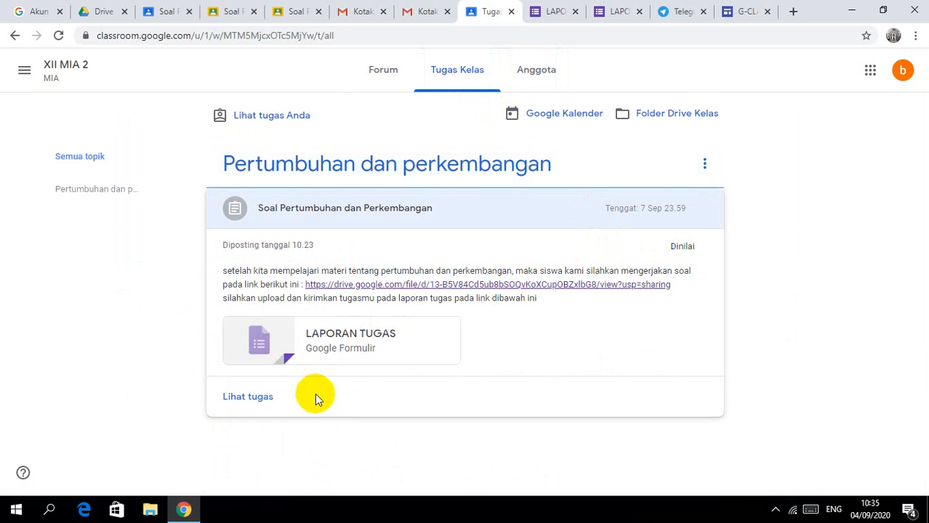
Step: Post the class comment 'terima kasih bu sudah diperiksa tugas saya' on the 98/100 assignment
{"action": "left_click", "coordinate": [269, 405]}
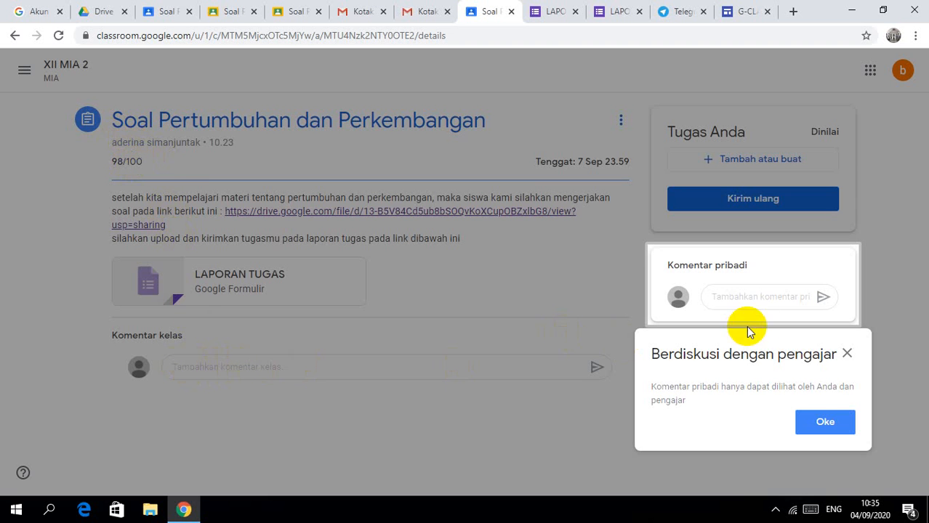
{"action": "left_click", "coordinate": [846, 354]}
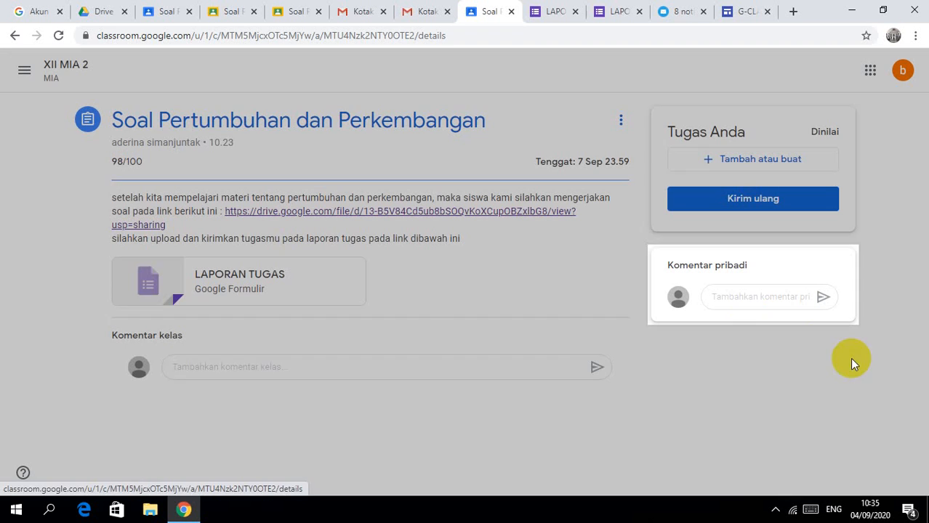
{"action": "left_click", "coordinate": [499, 368]}
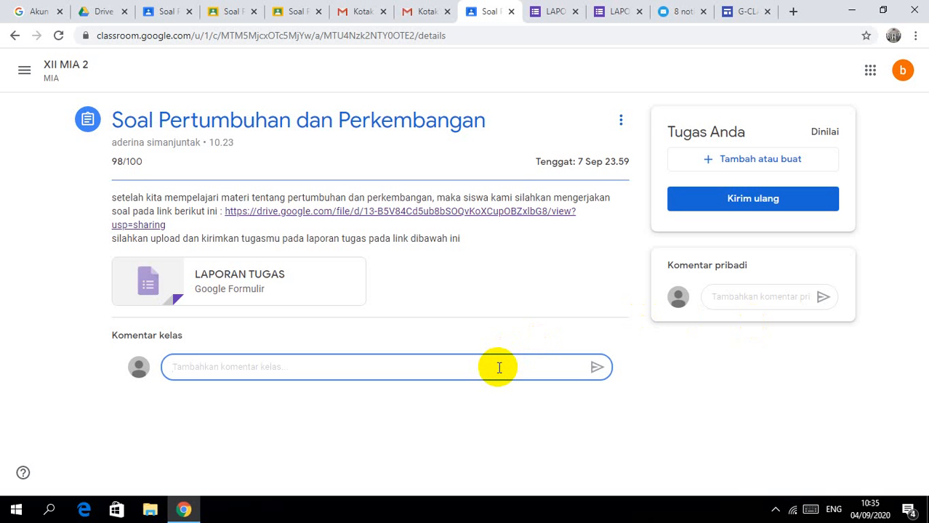
{"action": "type", "text": "te"}
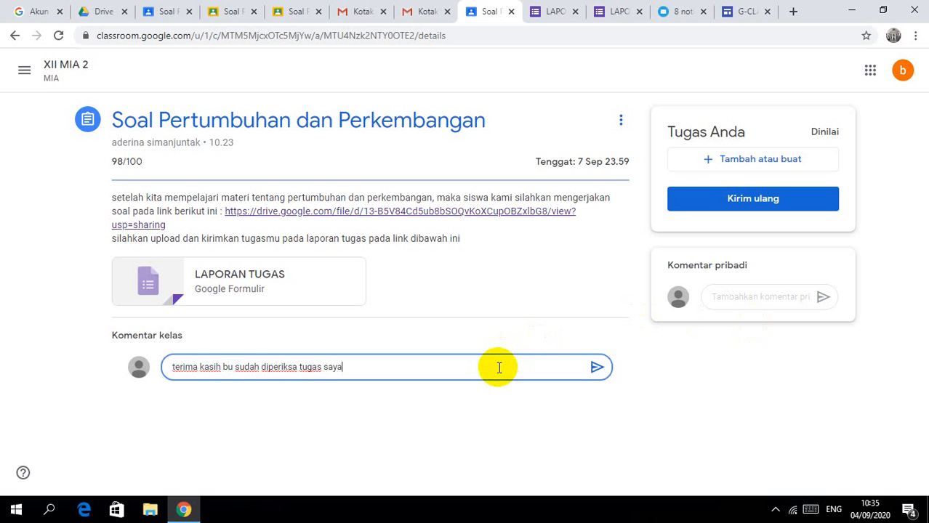
{"action": "left_click", "coordinate": [596, 369]}
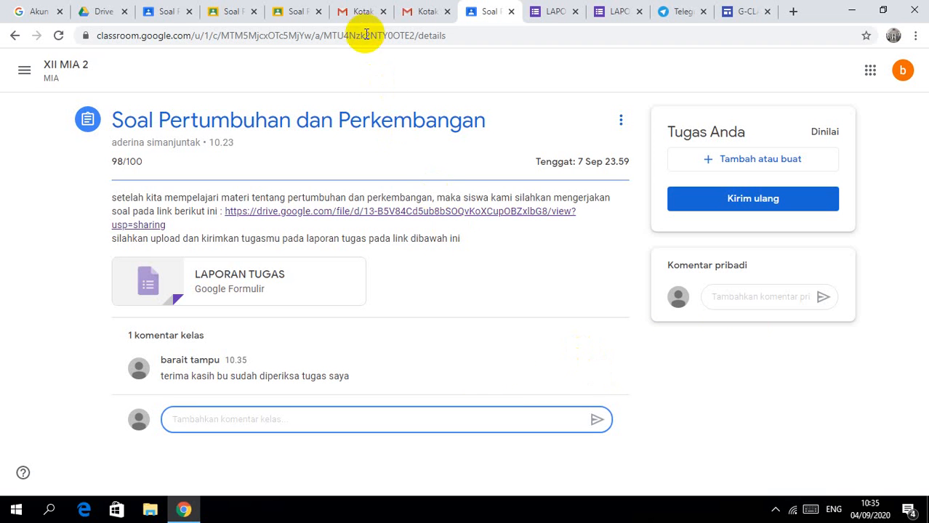
Step: In the teacher tab, move from the assignment to class XII MIA 2 and open its Nilai gradebook
{"action": "left_click", "coordinate": [179, 12]}
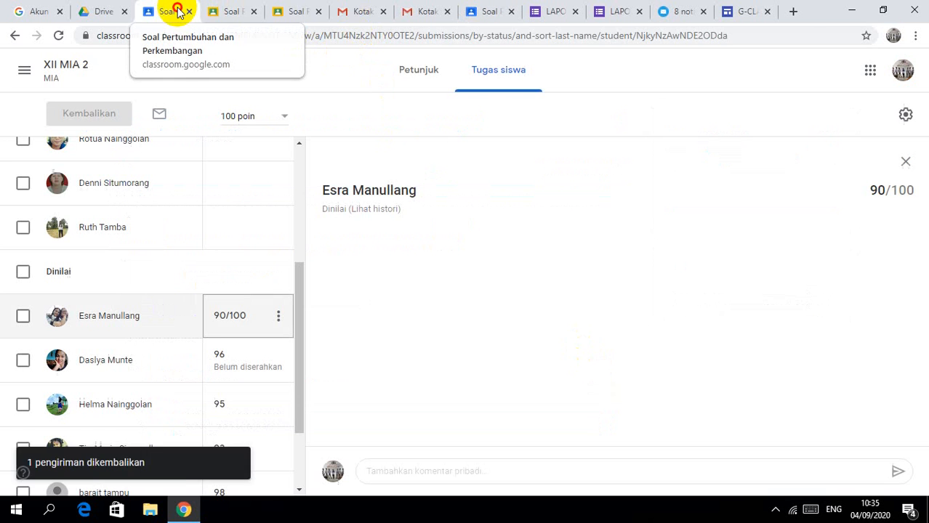
{"action": "left_click", "coordinate": [413, 73]}
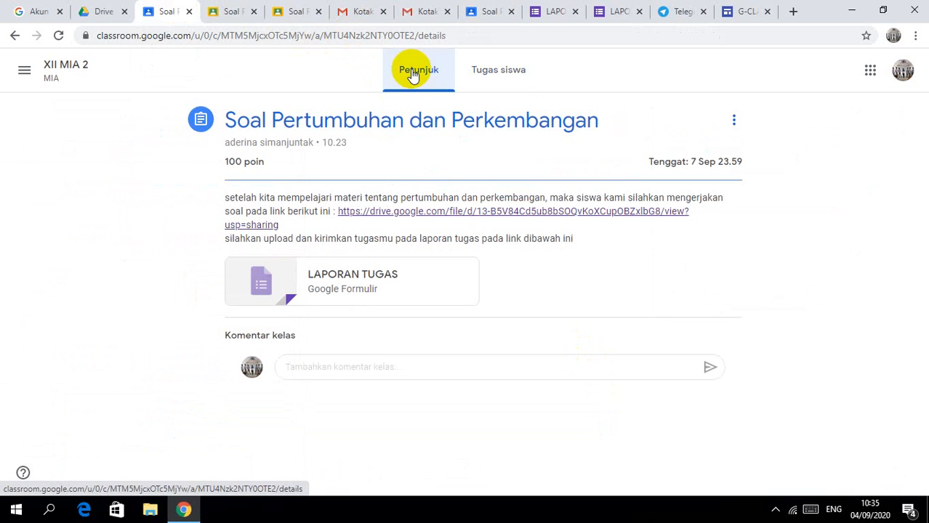
{"action": "left_click", "coordinate": [494, 74]}
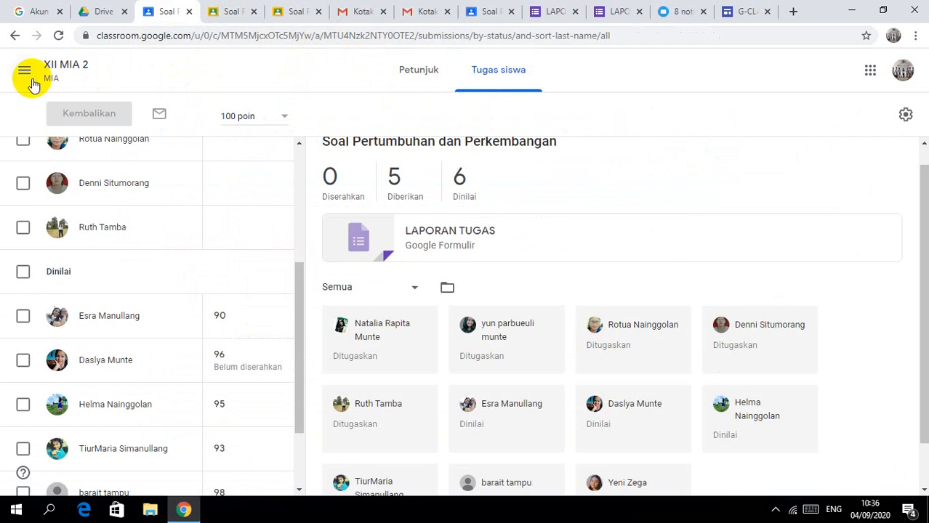
{"action": "left_click", "coordinate": [26, 75]}
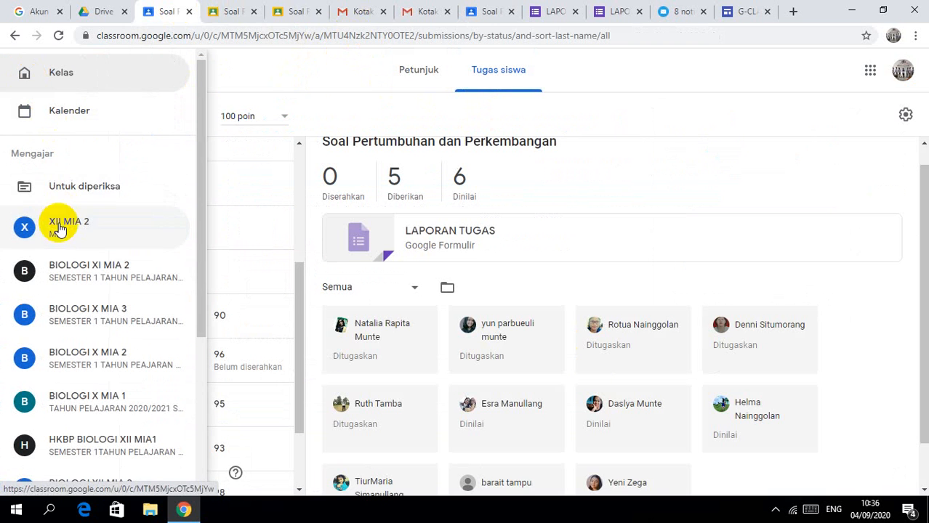
{"action": "left_click", "coordinate": [58, 228]}
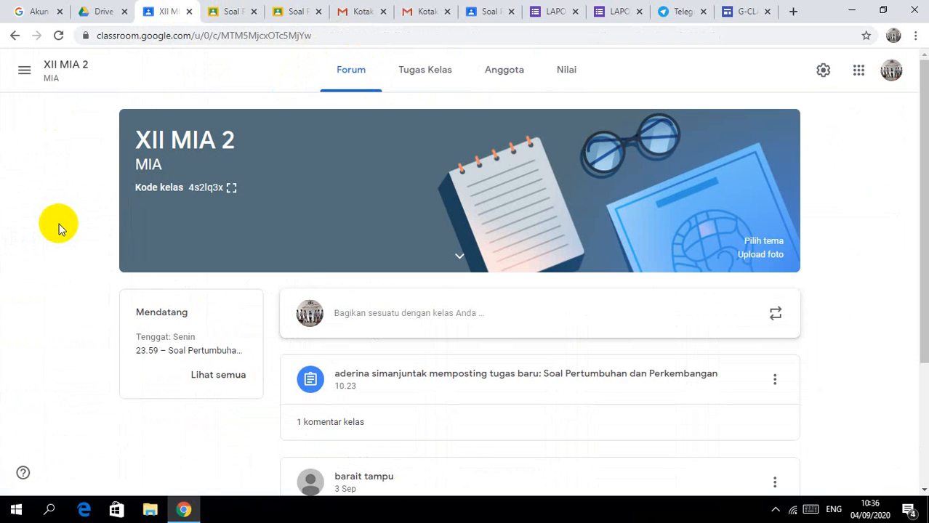
{"action": "left_click", "coordinate": [412, 73]}
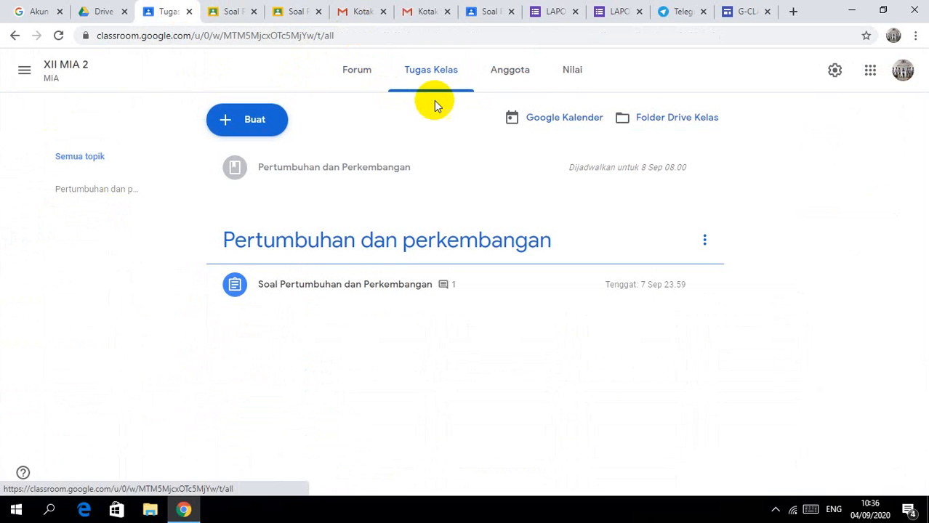
{"action": "left_click", "coordinate": [567, 69]}
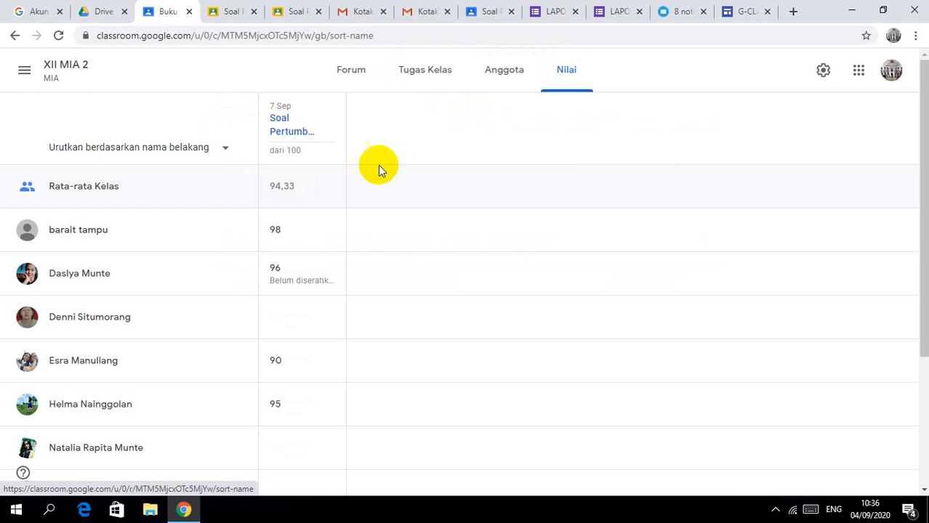
{"action": "left_click", "coordinate": [407, 71]}
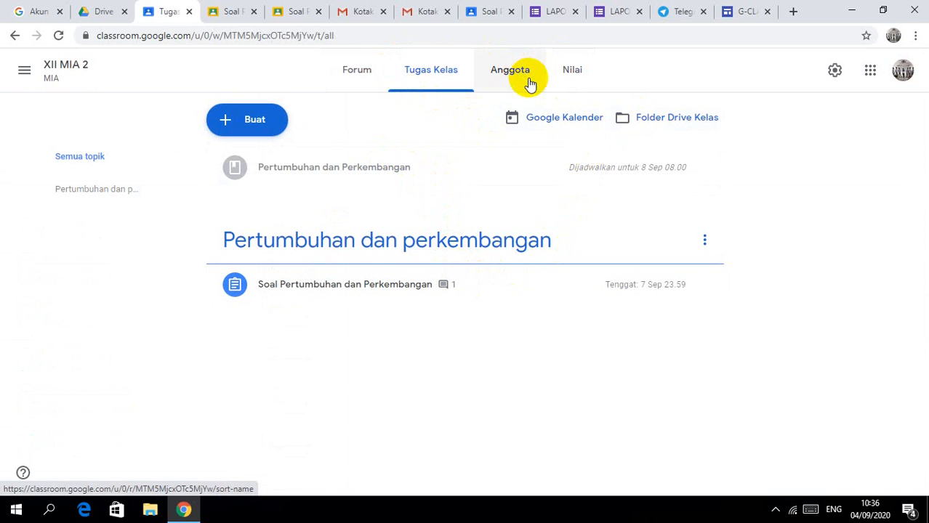
{"action": "left_click", "coordinate": [570, 76]}
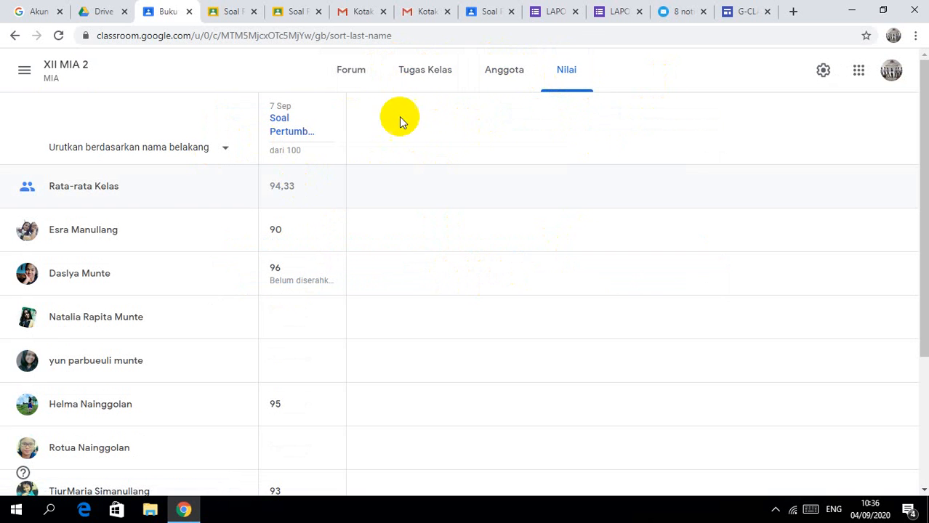
{"action": "left_click", "coordinate": [429, 79]}
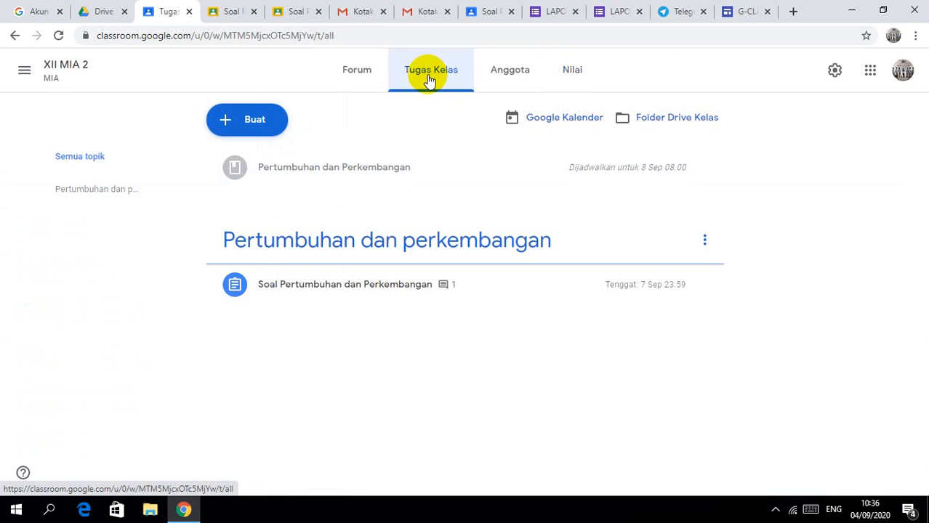
{"action": "left_click", "coordinate": [411, 182]}
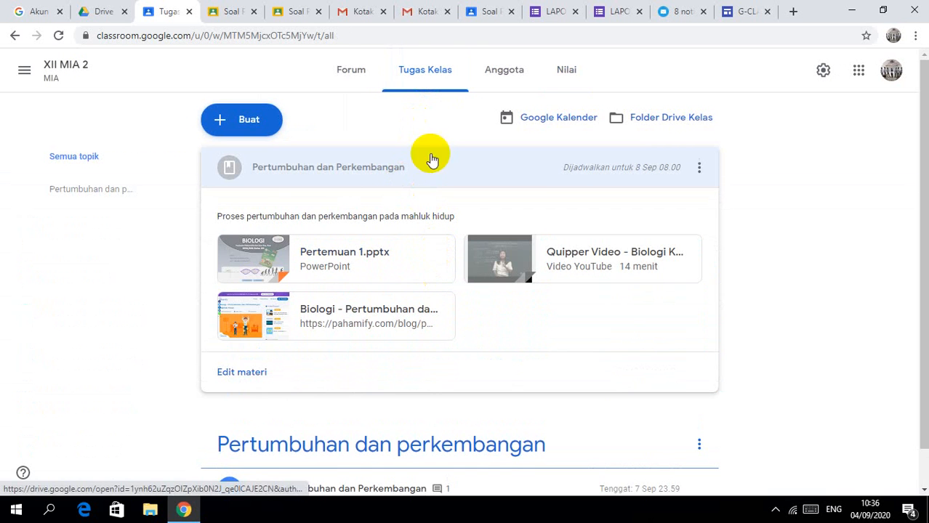
{"action": "left_click", "coordinate": [350, 70]}
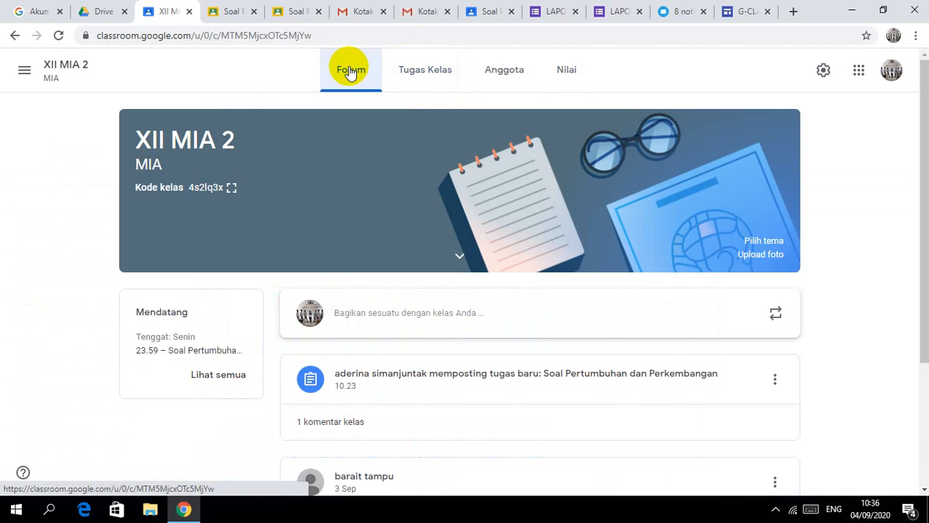
{"action": "left_click", "coordinate": [558, 76]}
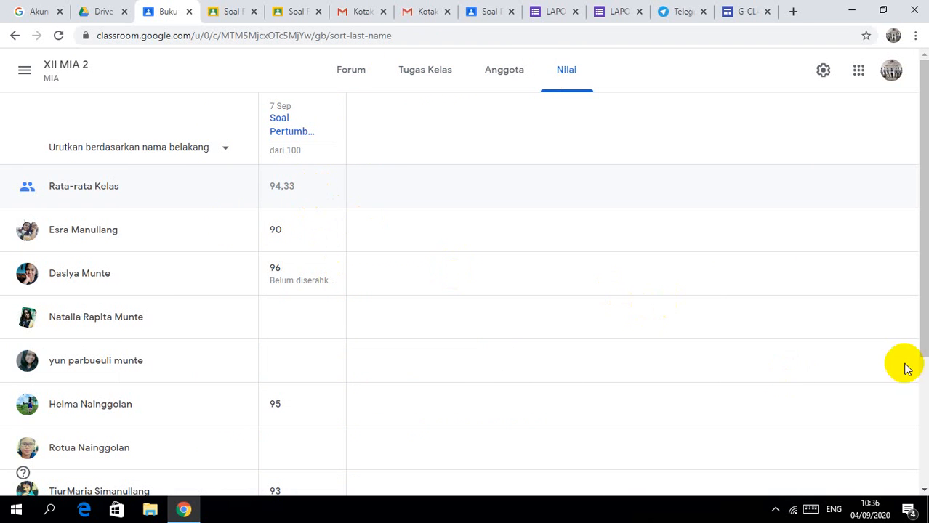
{"action": "left_click_drag", "start_coordinate": [921, 344], "coordinate": [915, 448]}
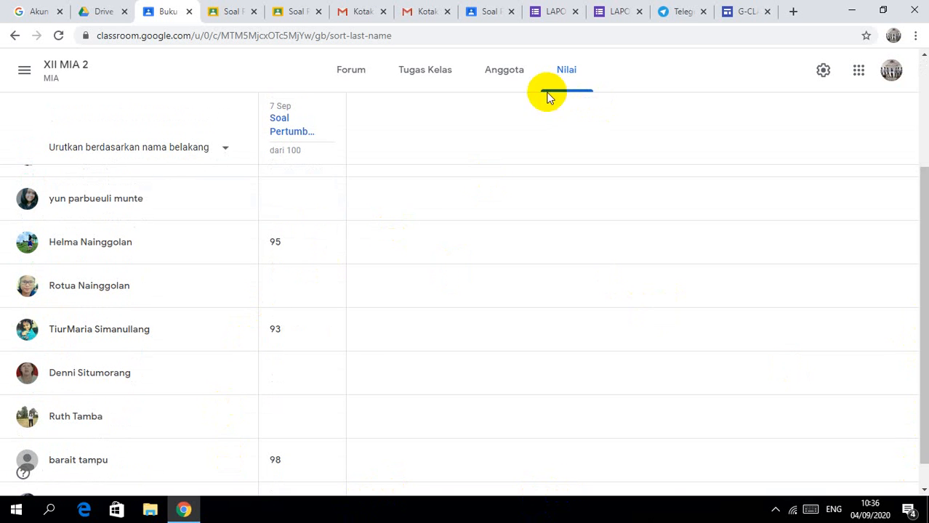
Step: On Tugas Kelas, expand Soal Pertumbuhan dan Perkembangan to show 0 turned in, 5 assigned, 6 graded
{"action": "left_click", "coordinate": [450, 77]}
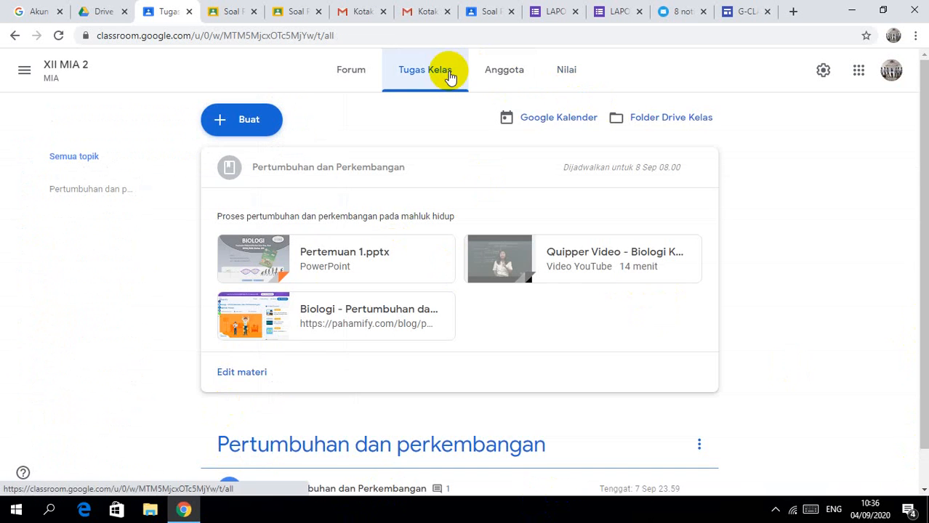
{"action": "left_click", "coordinate": [699, 450]}
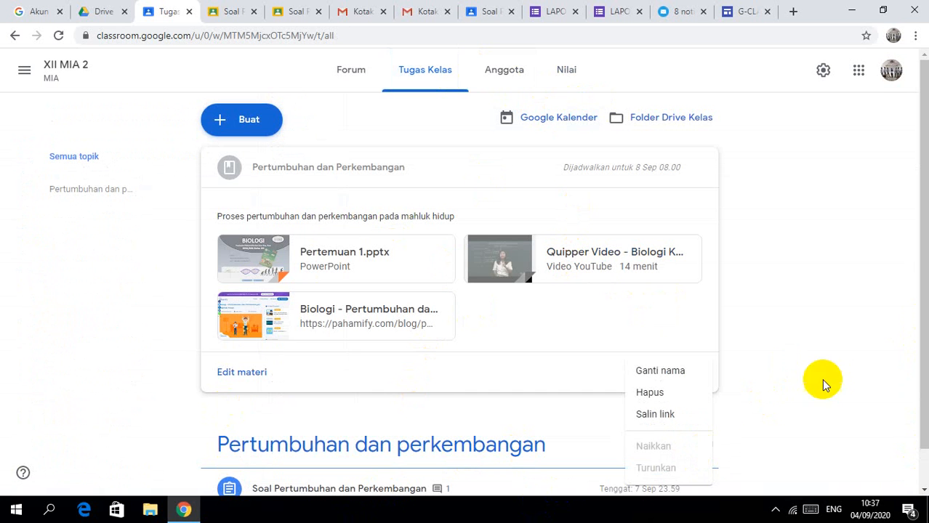
{"action": "left_click_drag", "start_coordinate": [923, 439], "coordinate": [920, 492]}
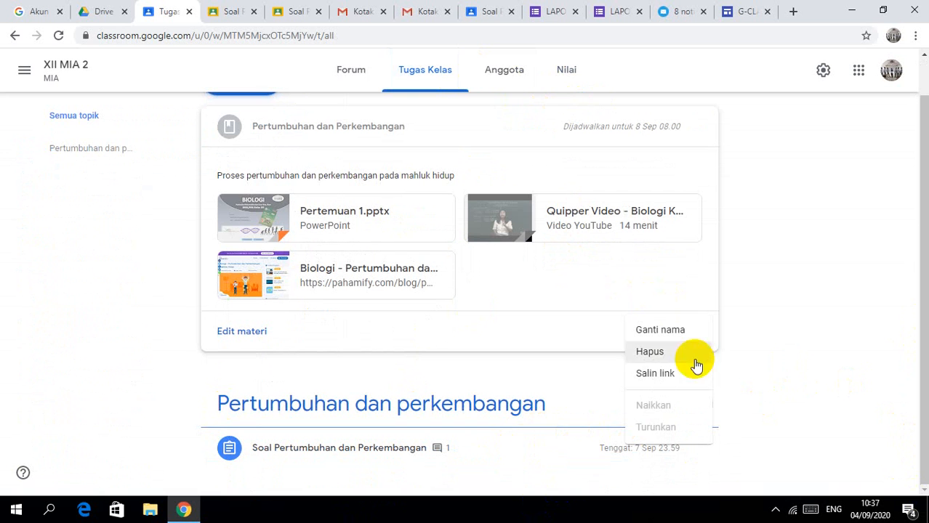
{"action": "left_click", "coordinate": [818, 295]}
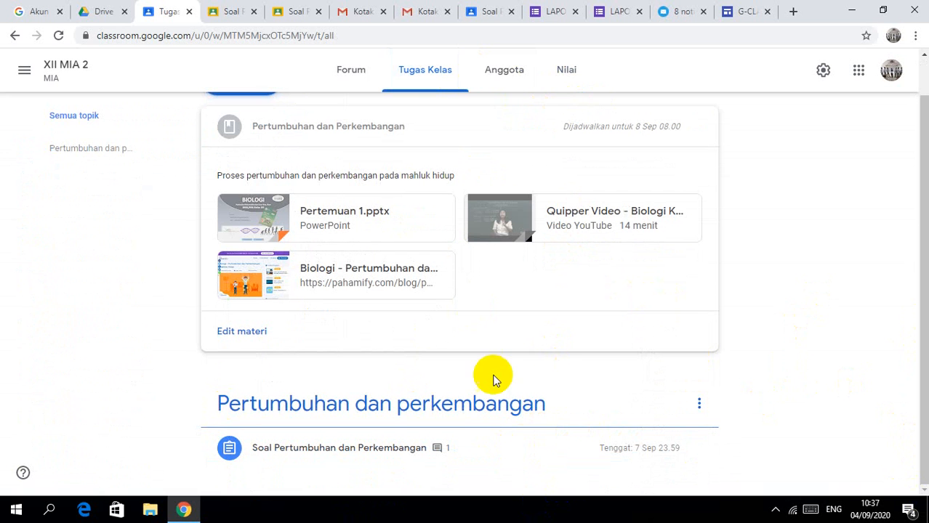
{"action": "left_click", "coordinate": [469, 448]}
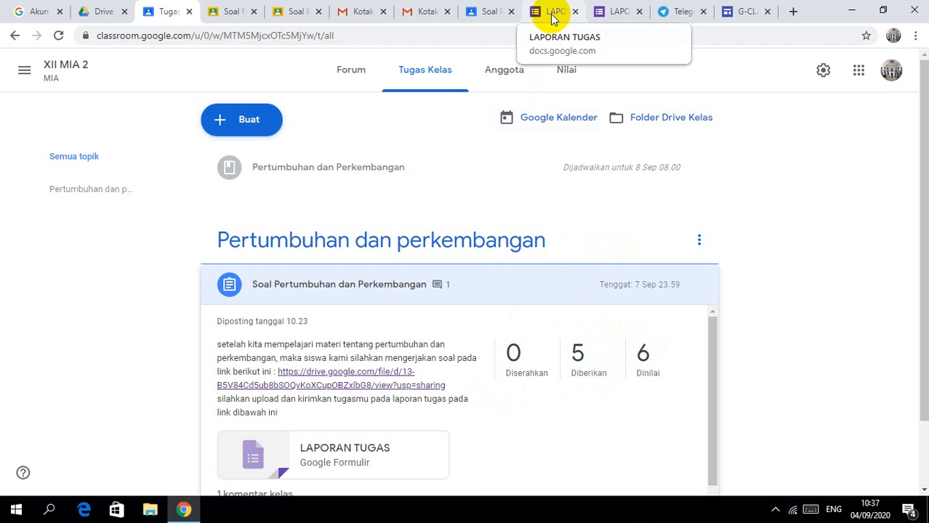
{"action": "left_click", "coordinate": [513, 70]}
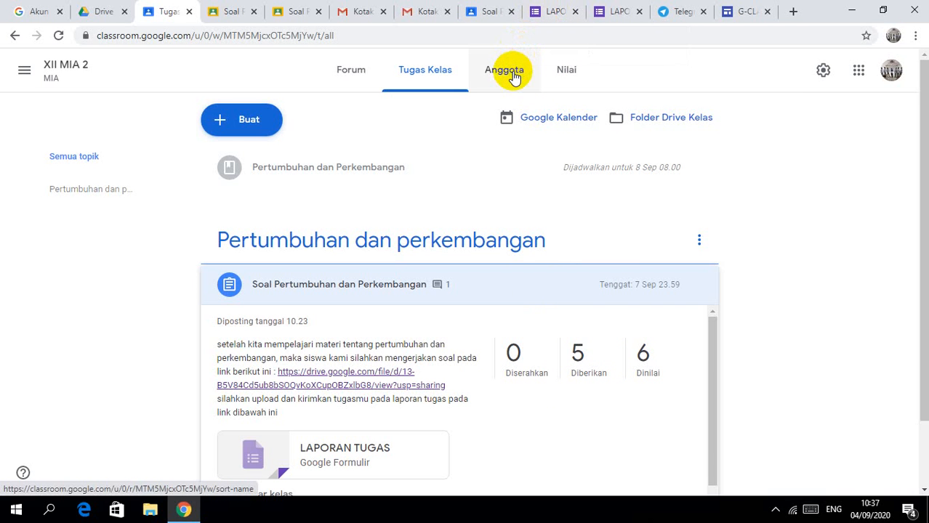
{"action": "left_click", "coordinate": [563, 74]}
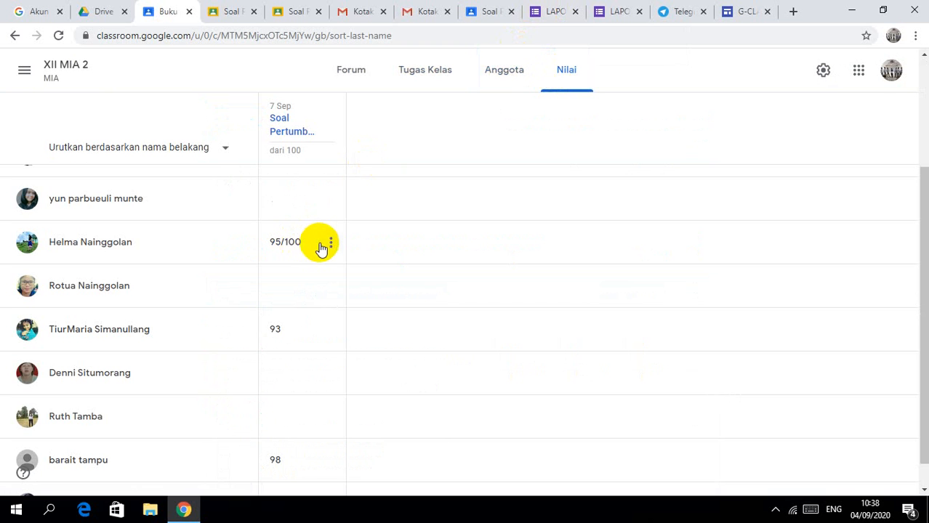
{"action": "left_click", "coordinate": [329, 246]}
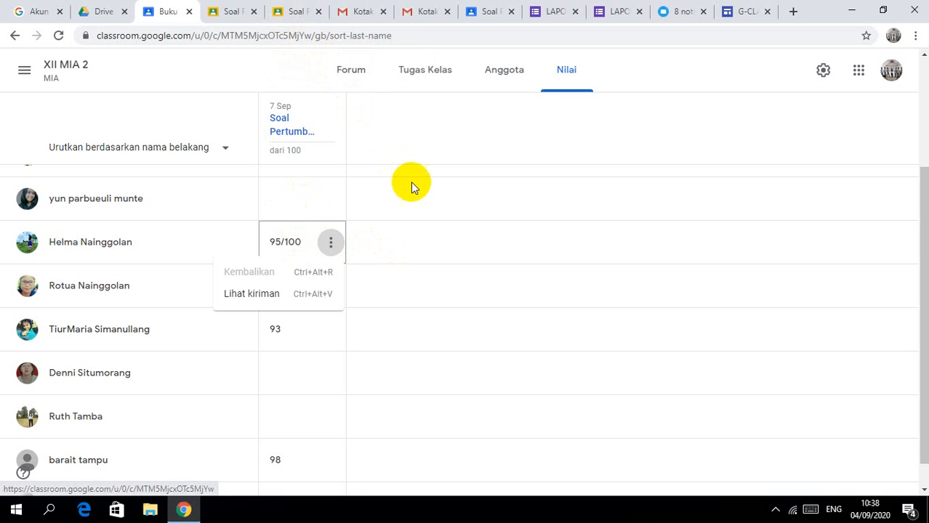
{"action": "left_click", "coordinate": [401, 73]}
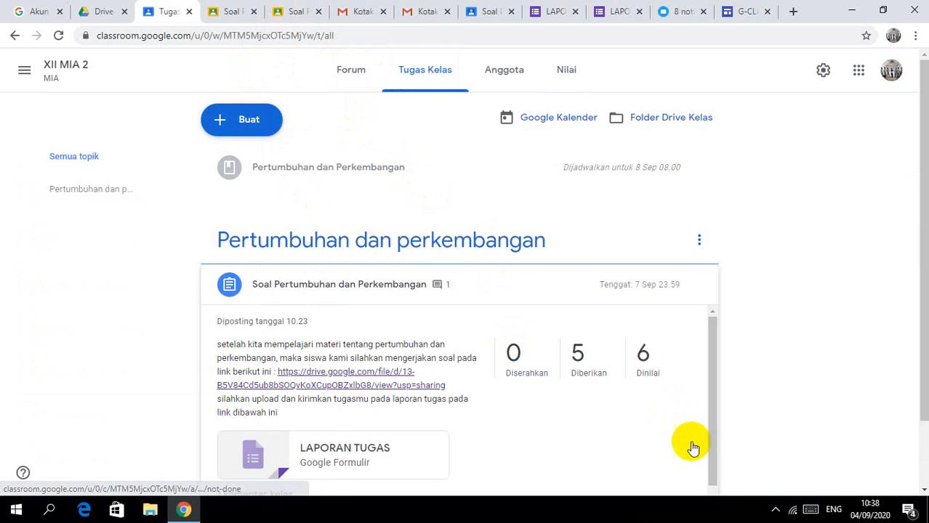
Step: Show the taskbar's hidden system-tray icons, close the panel, then show them again
{"action": "left_click", "coordinate": [774, 511]}
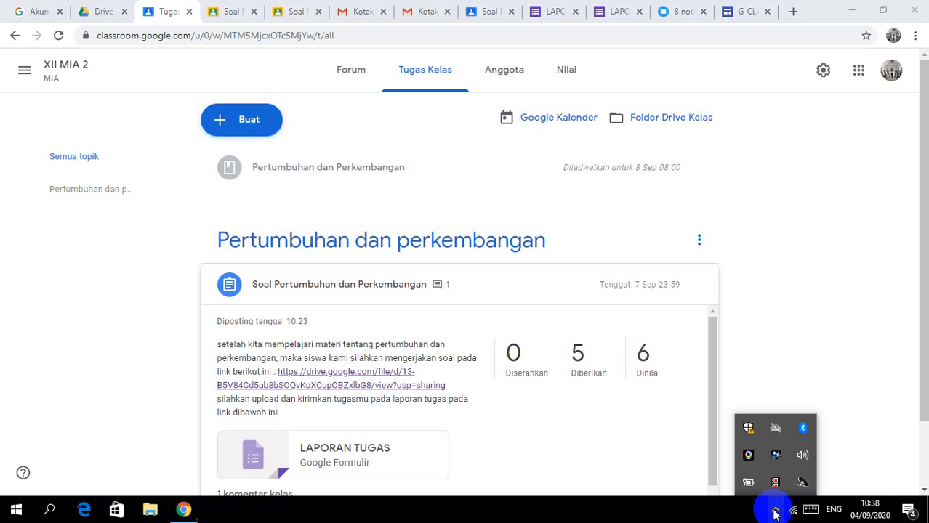
{"action": "left_click", "coordinate": [610, 444]}
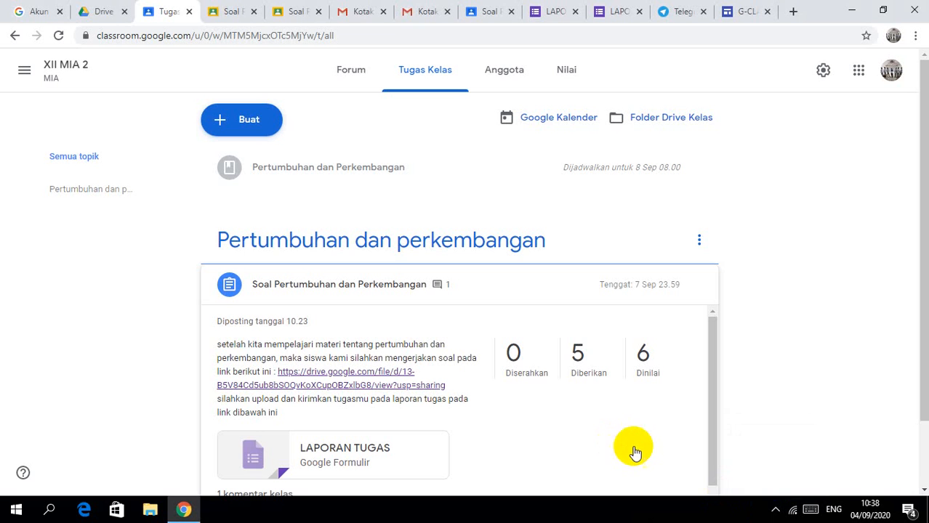
{"action": "left_click", "coordinate": [774, 511]}
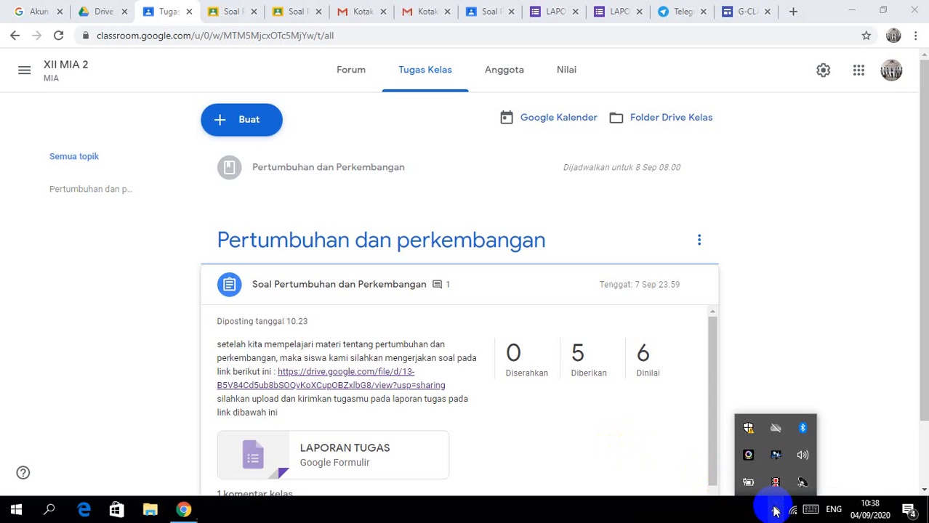